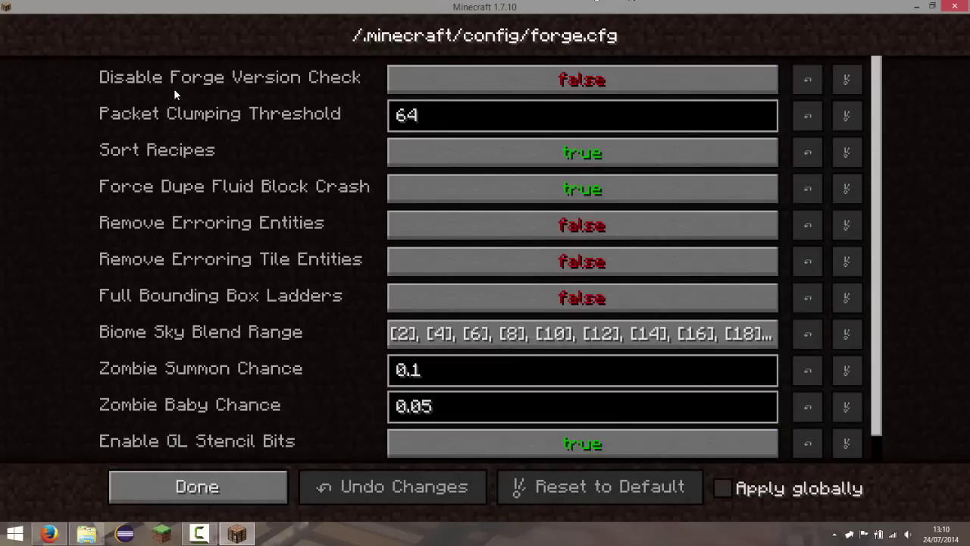
# Look through the remaining forge.cfg settings, return to the main menu and quit the game
pyautogui.moveTo(877, 183); pyautogui.dragTo(877, 247)
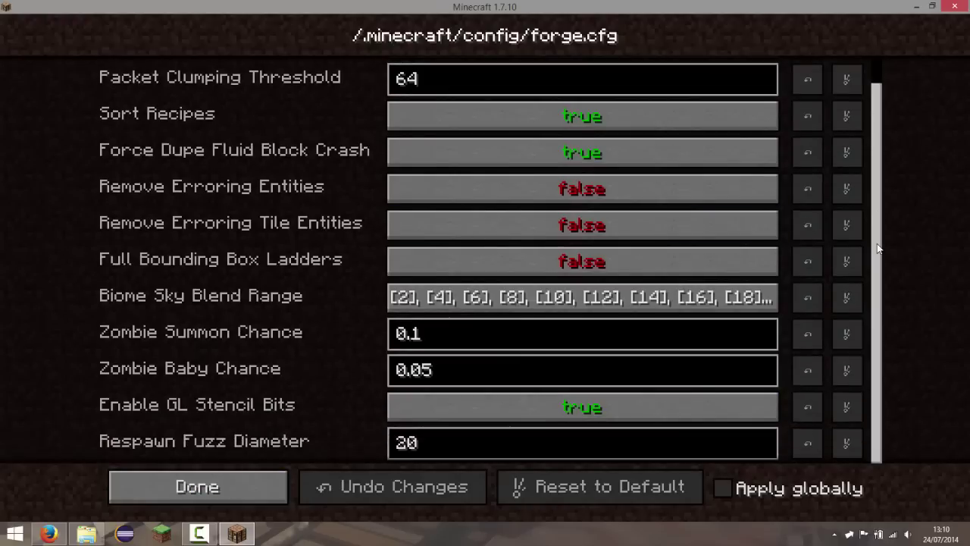
pyautogui.click(176, 475)
pyautogui.click(178, 473)
pyautogui.click(530, 474)
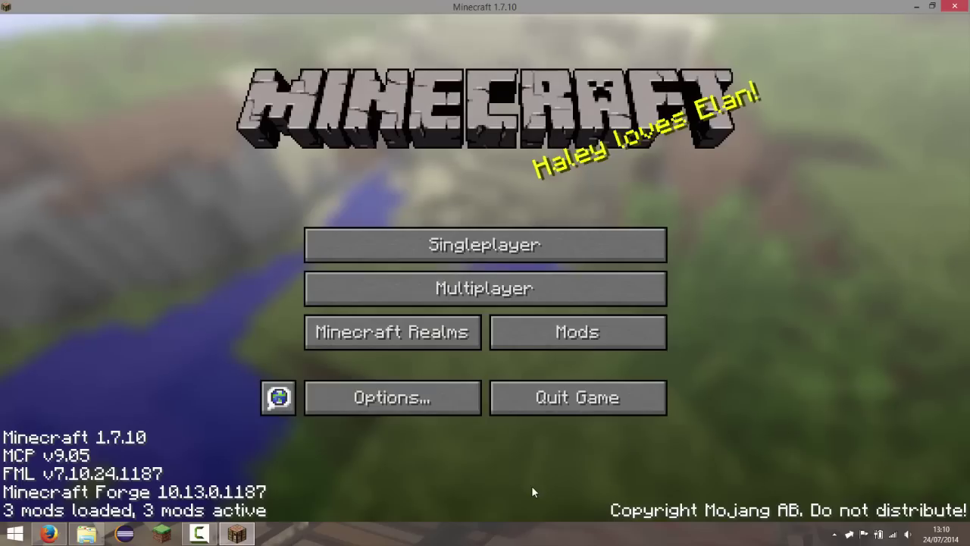
pyautogui.click(558, 400)
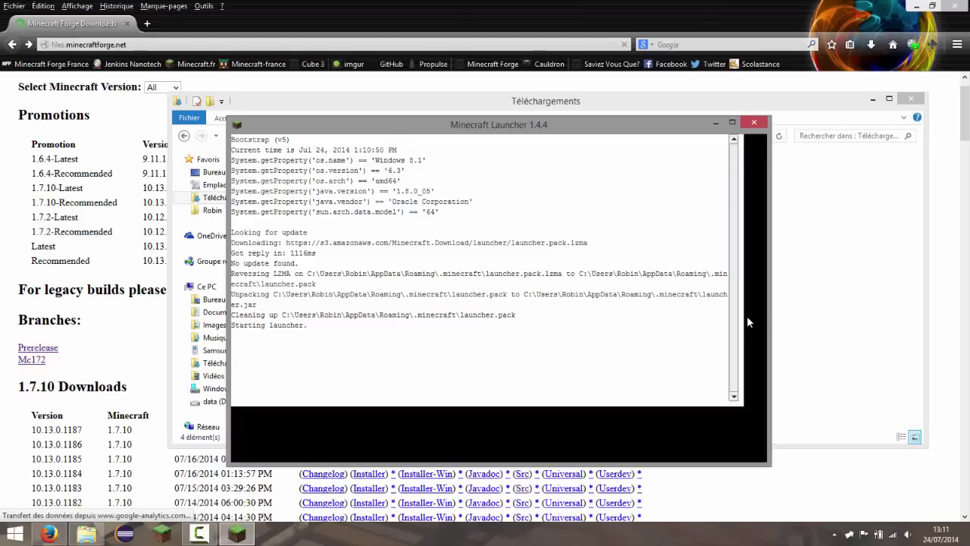
# Open the game folder of the Forge profile from the launcher's profile editor
pyautogui.click(342, 142)
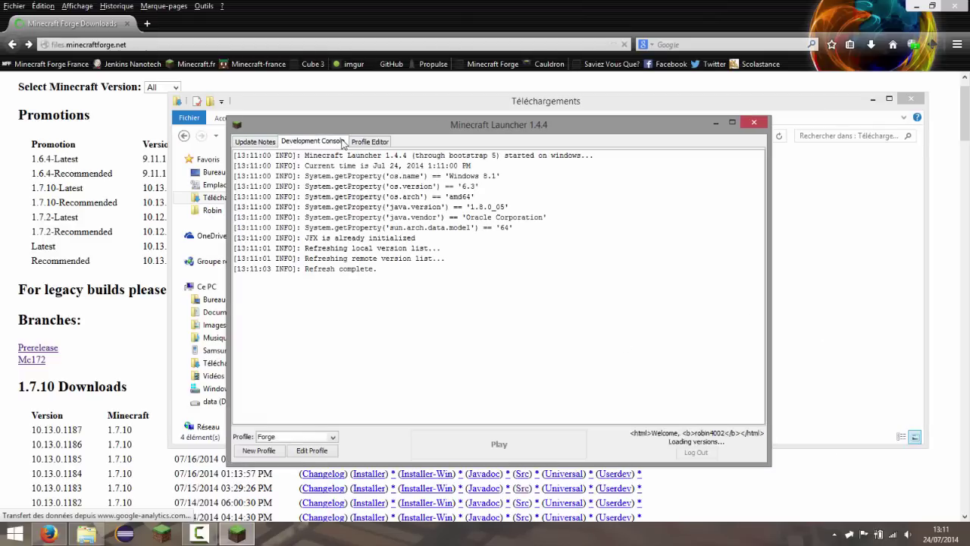
pyautogui.click(269, 142)
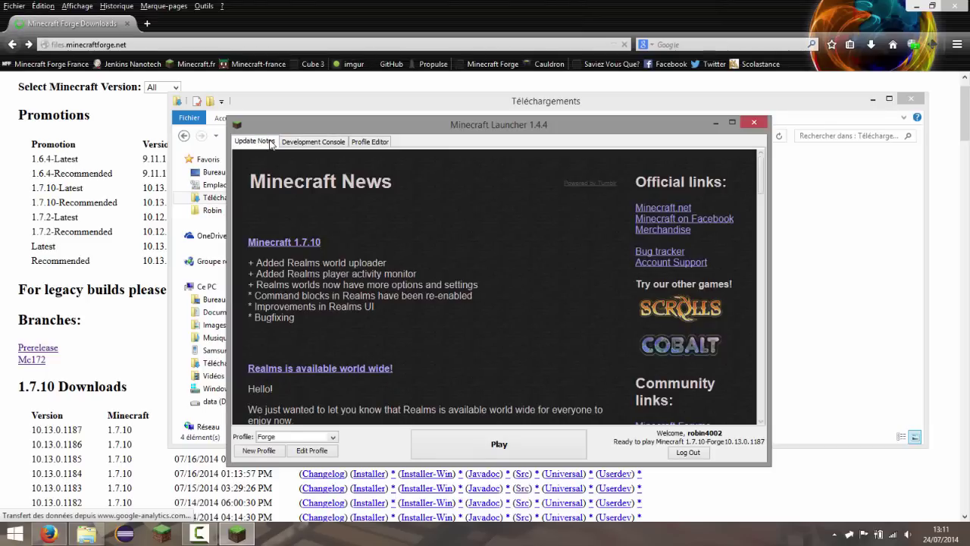
pyautogui.click(384, 143)
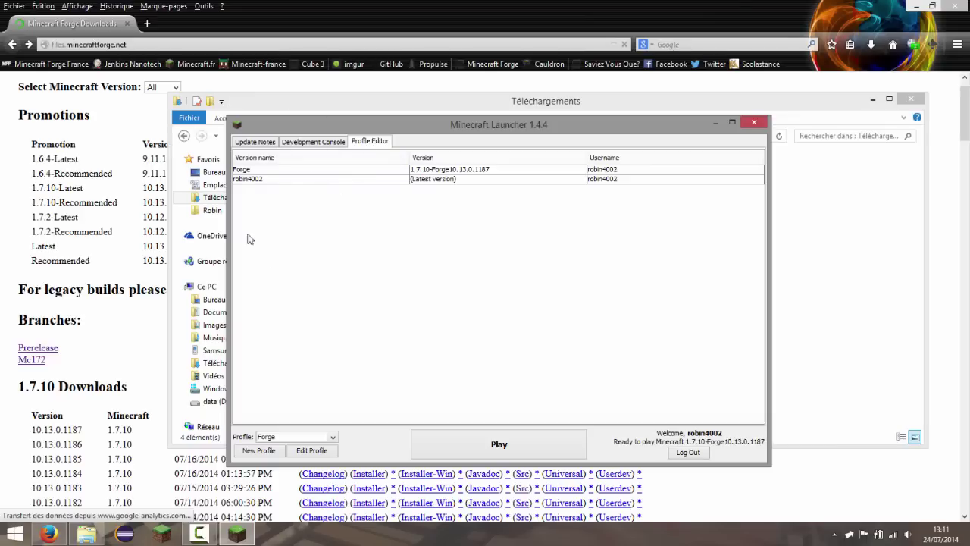
pyautogui.click(292, 170)
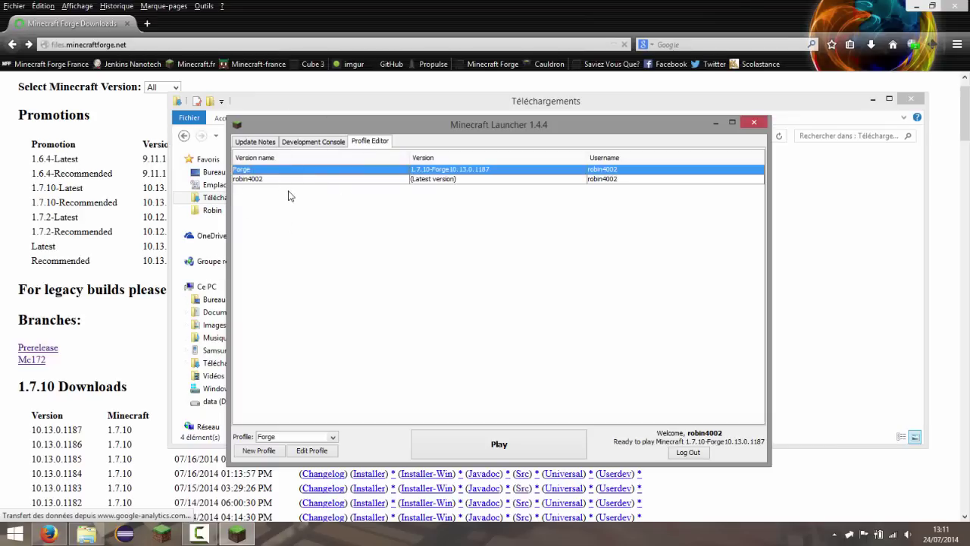
pyautogui.click(284, 180)
pyautogui.click(294, 171)
pyautogui.rightClick(295, 175)
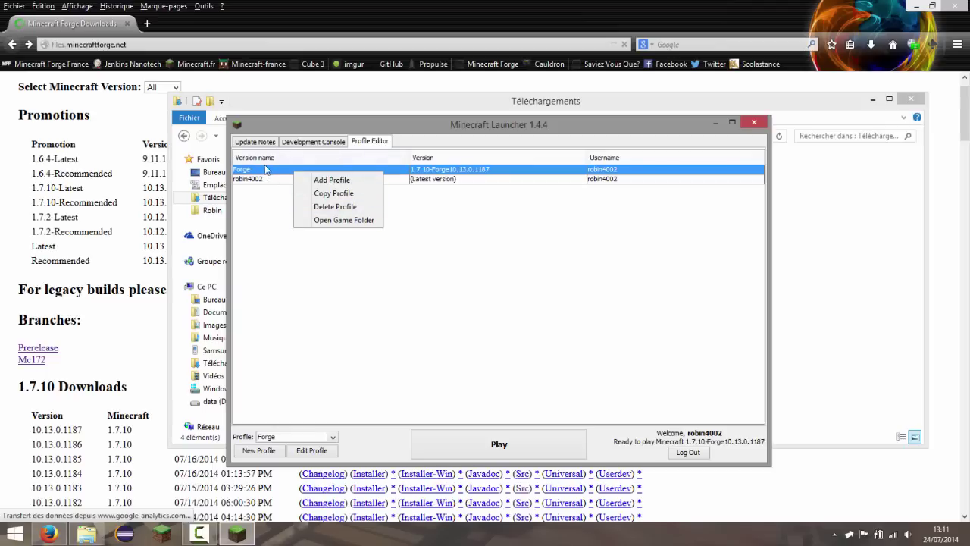
pyautogui.click(360, 220)
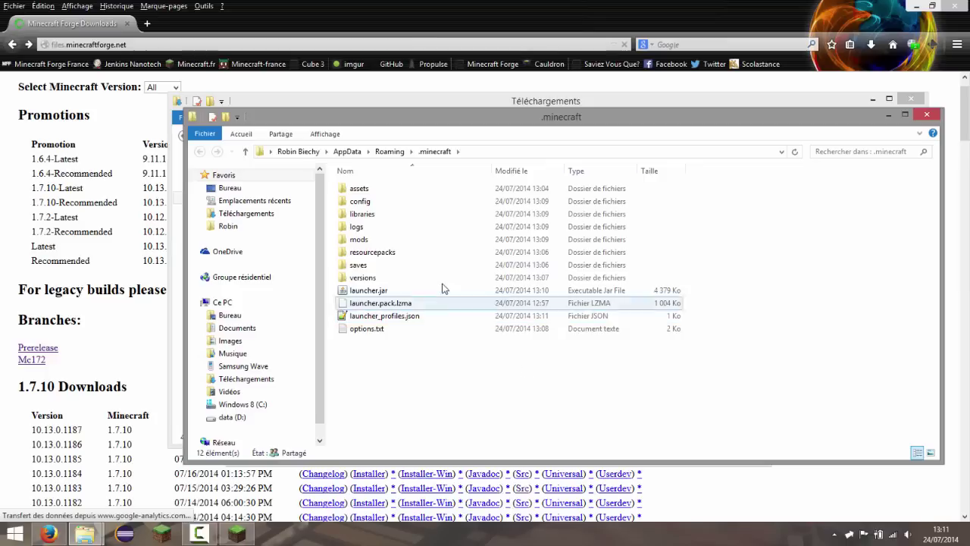
# Look inside the mods folder, return to .minecraft and close the folder window
pyautogui.doubleClick(393, 241)
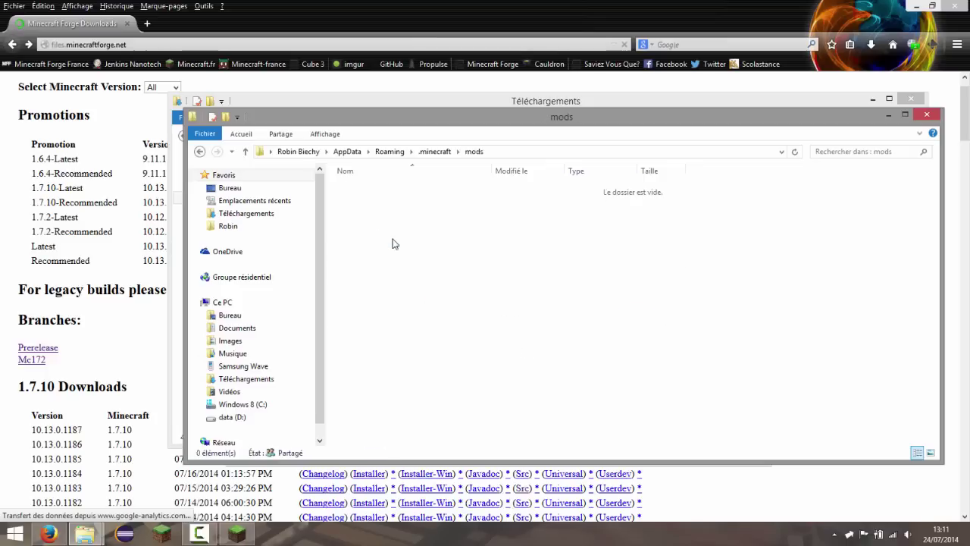
pyautogui.click(436, 155)
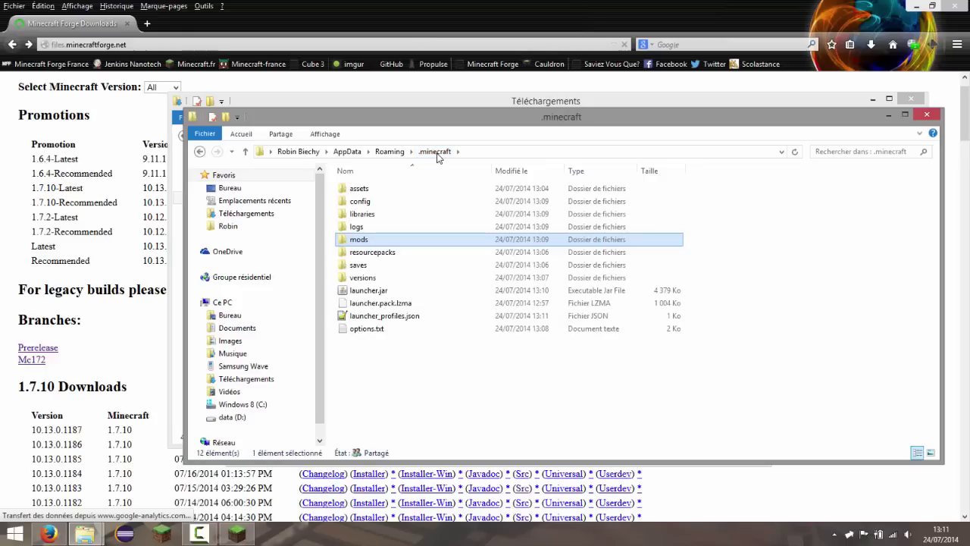
pyautogui.click(926, 114)
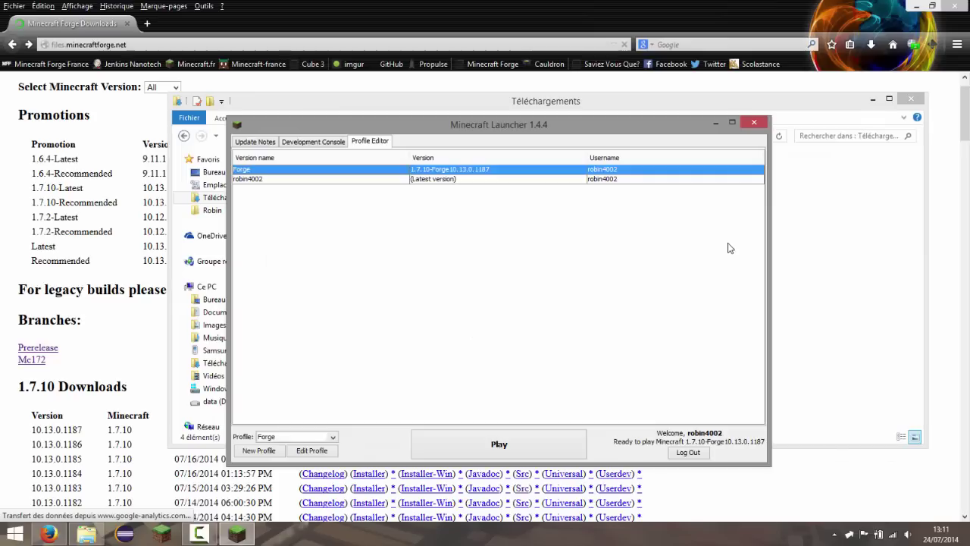
# Run %appdata% to reach the Roaming folder, view its .minecraft folder and close the window
pyautogui.press('super+r')
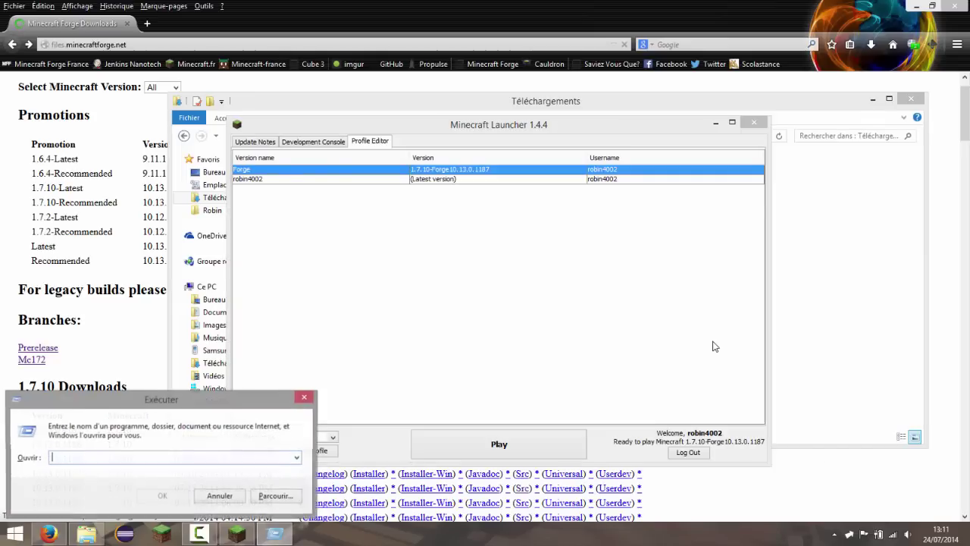
pyautogui.write('%appdata%')
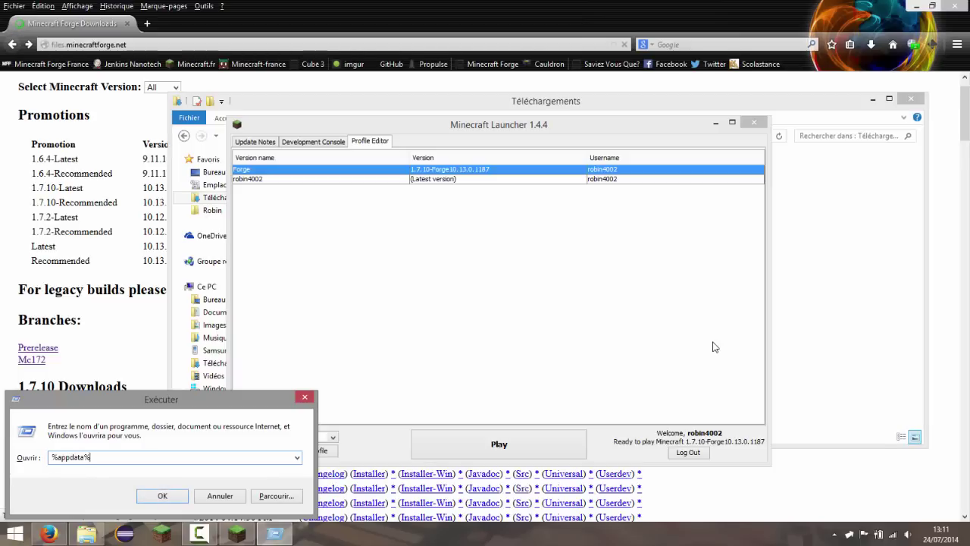
pyautogui.press('Return')
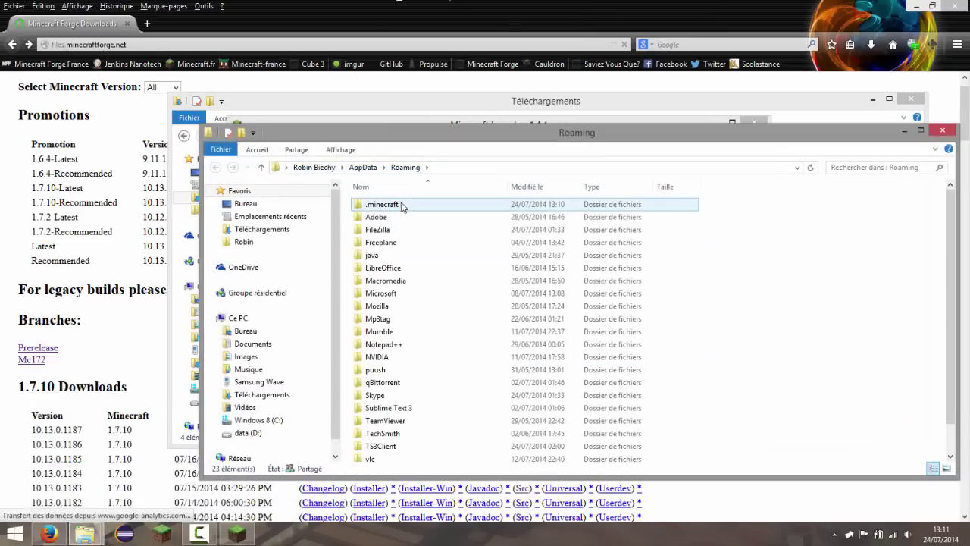
pyautogui.doubleClick(399, 204)
pyautogui.click(936, 136)
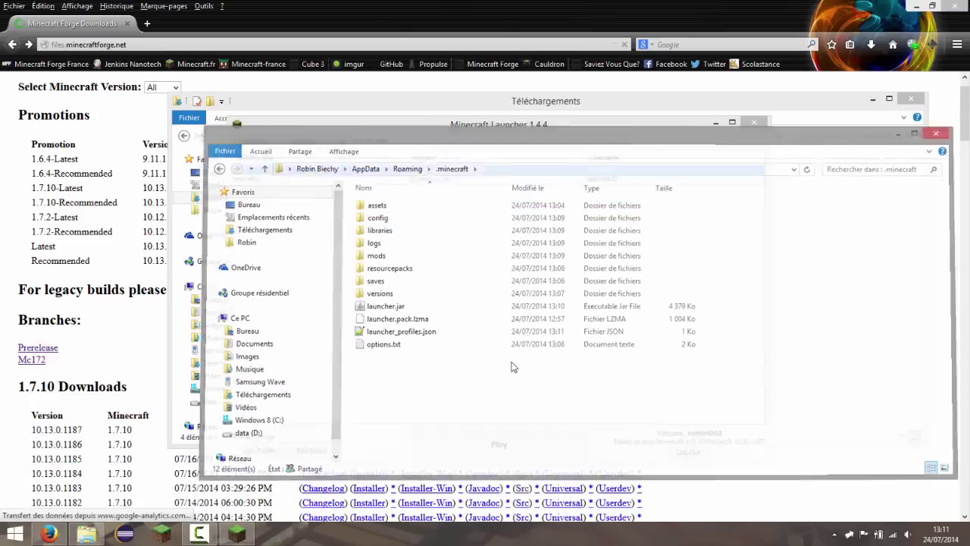
# Open the user's home folder in a new file window, browse to AppData\Roaming and return to the home folder
pyautogui.rightClick(88, 536)
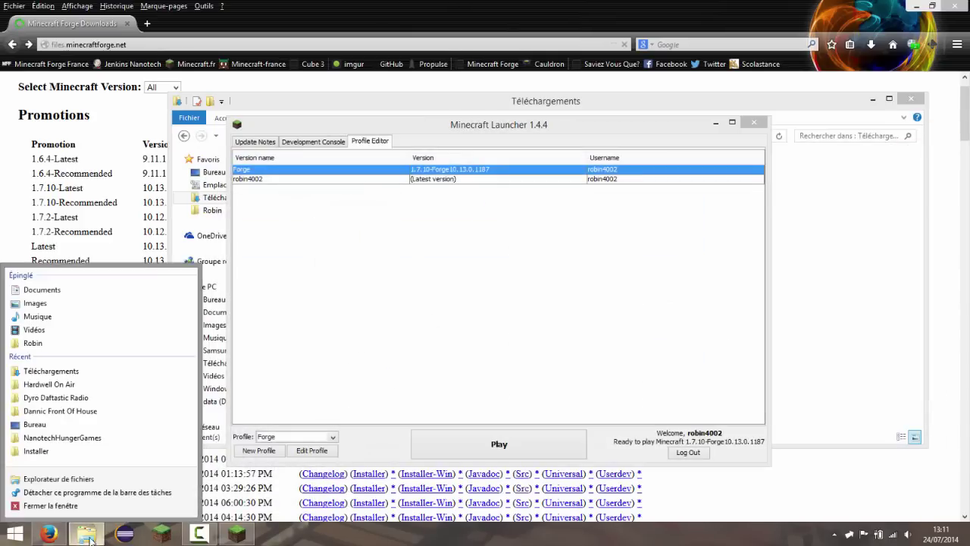
pyautogui.click(65, 341)
pyautogui.moveTo(451, 26); pyautogui.dragTo(567, 124)
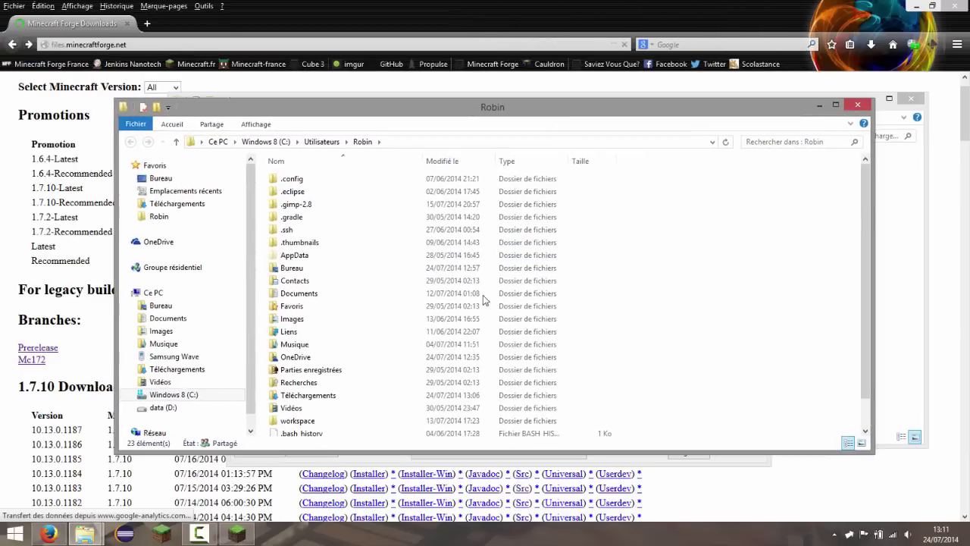
pyautogui.click(325, 255)
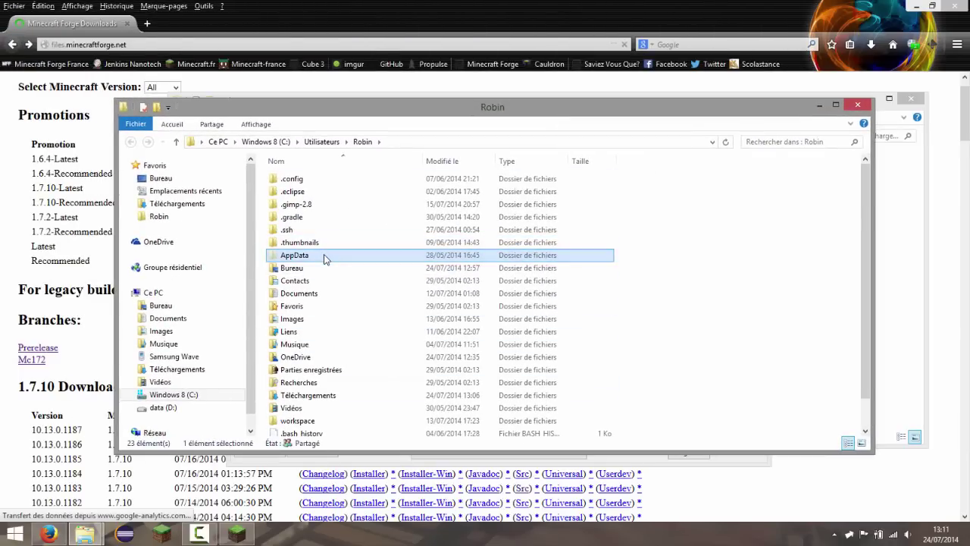
pyautogui.doubleClick(324, 255)
pyautogui.doubleClick(300, 206)
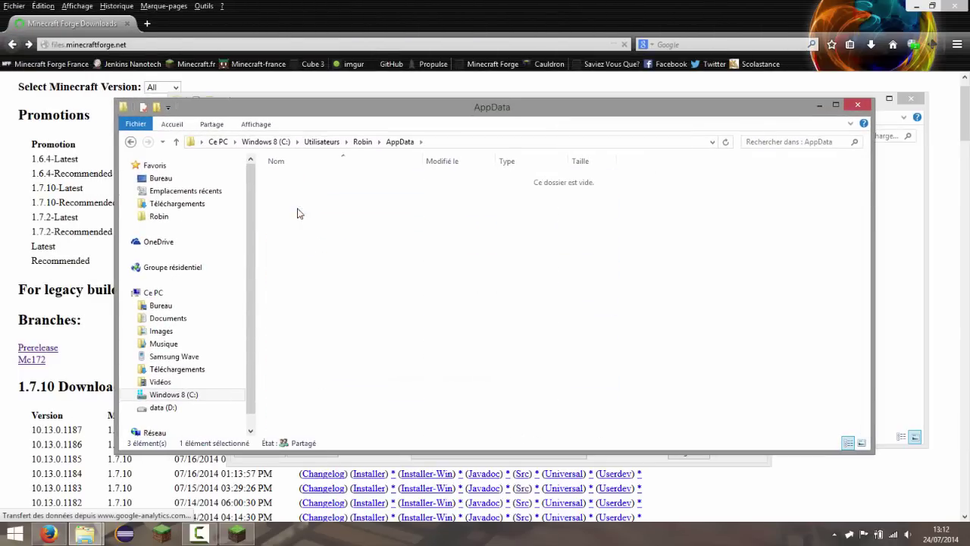
pyautogui.click(362, 141)
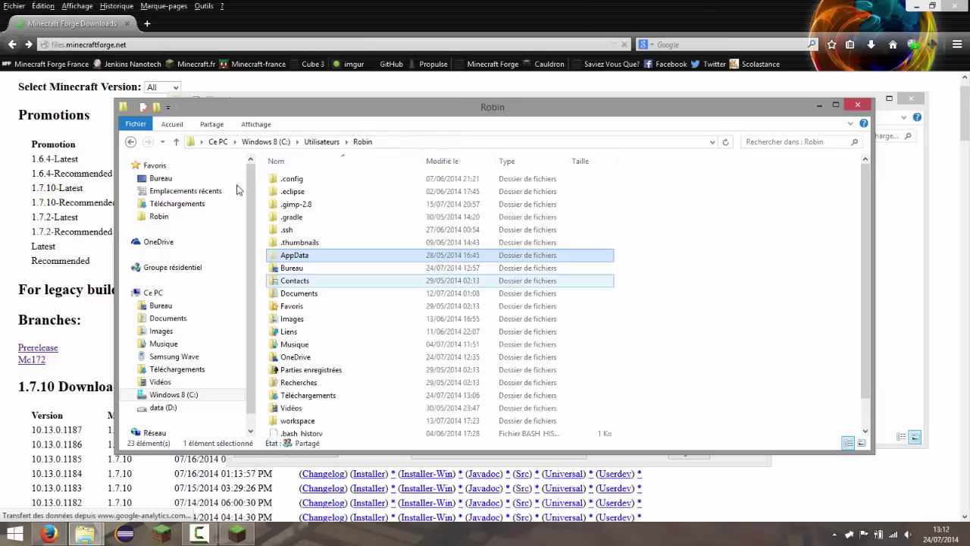
pyautogui.click(694, 213)
pyautogui.click(168, 108)
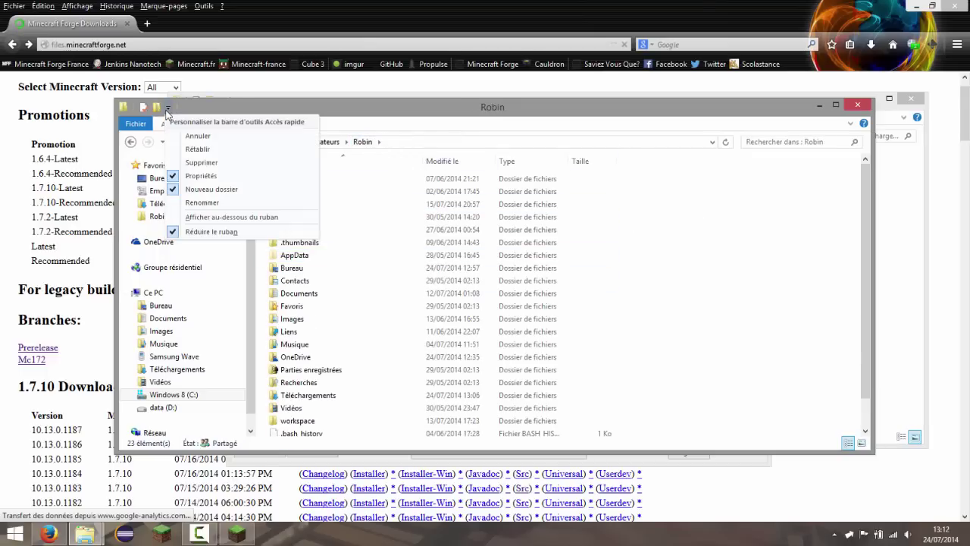
pyautogui.click(232, 103)
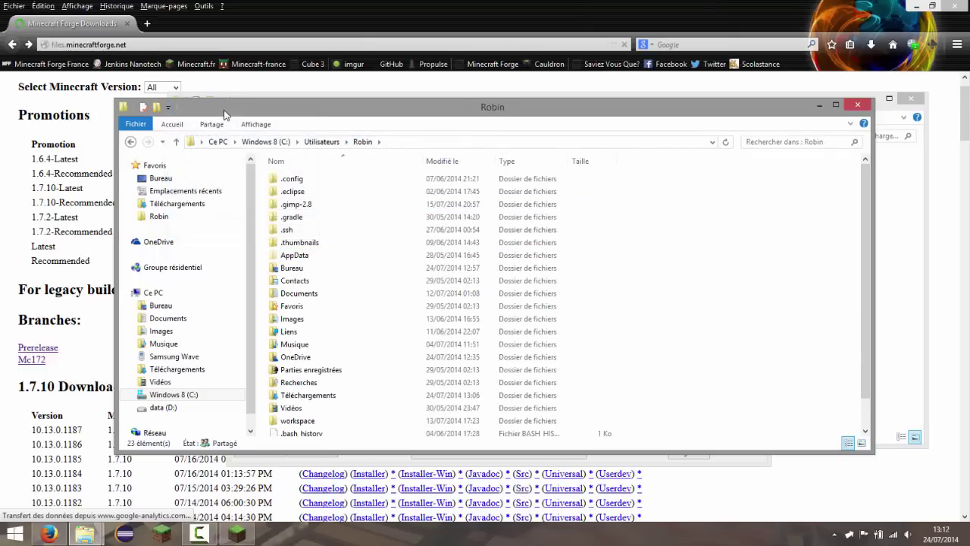
pyautogui.rightClick(570, 223)
pyautogui.rightClick(669, 220)
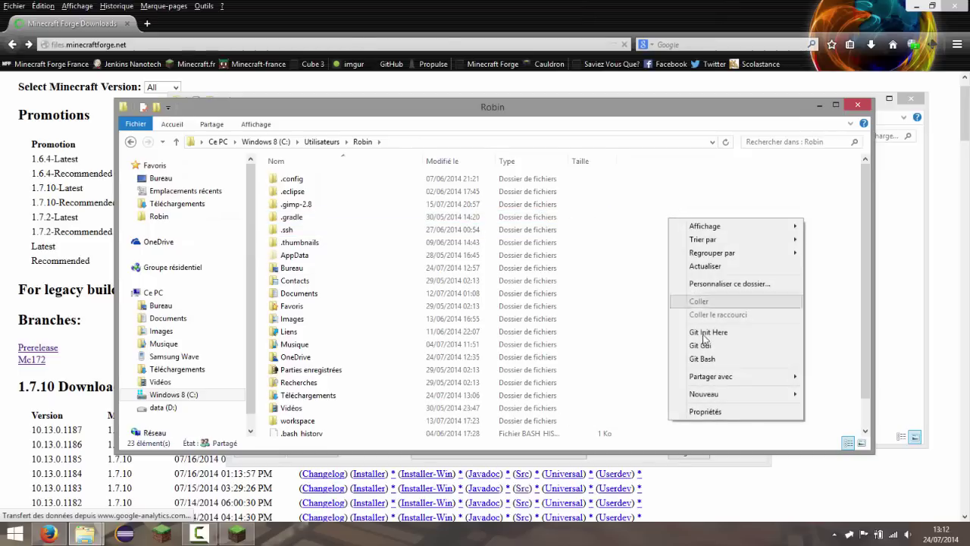
pyautogui.click(710, 413)
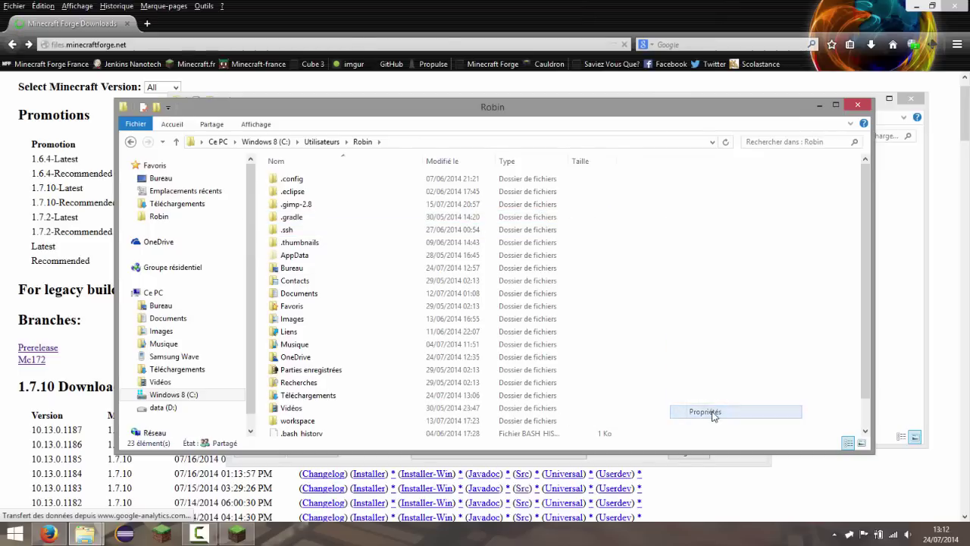
pyautogui.click(395, 162)
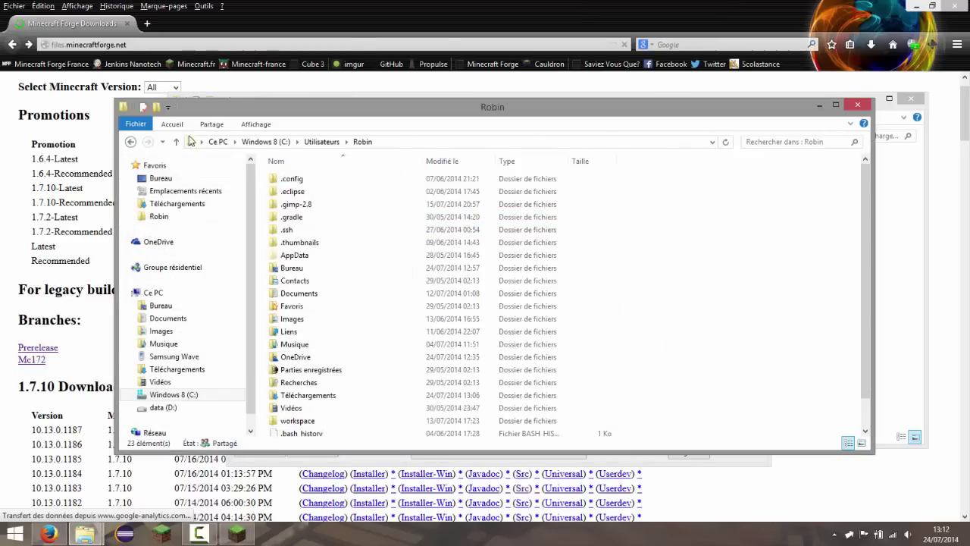
pyautogui.click(146, 127)
pyautogui.click(146, 126)
# In the advanced folder view options, choose not to show hidden files, folders or drives and apply it
pyautogui.click(257, 124)
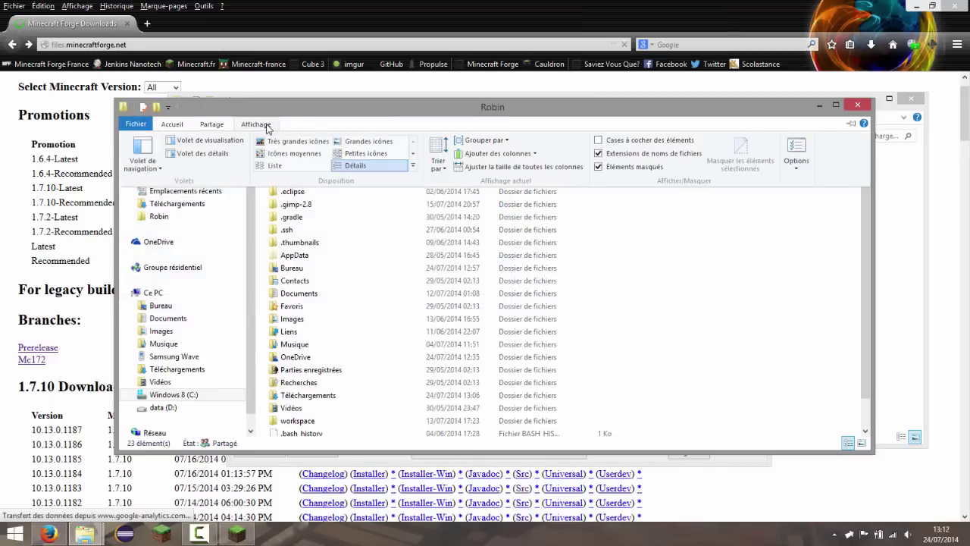
pyautogui.click(796, 167)
pyautogui.click(815, 180)
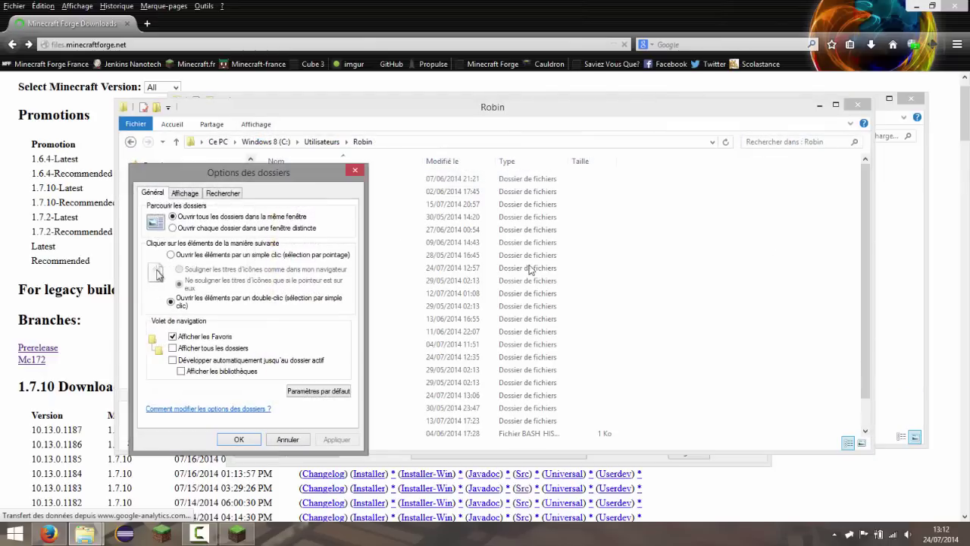
pyautogui.click(176, 194)
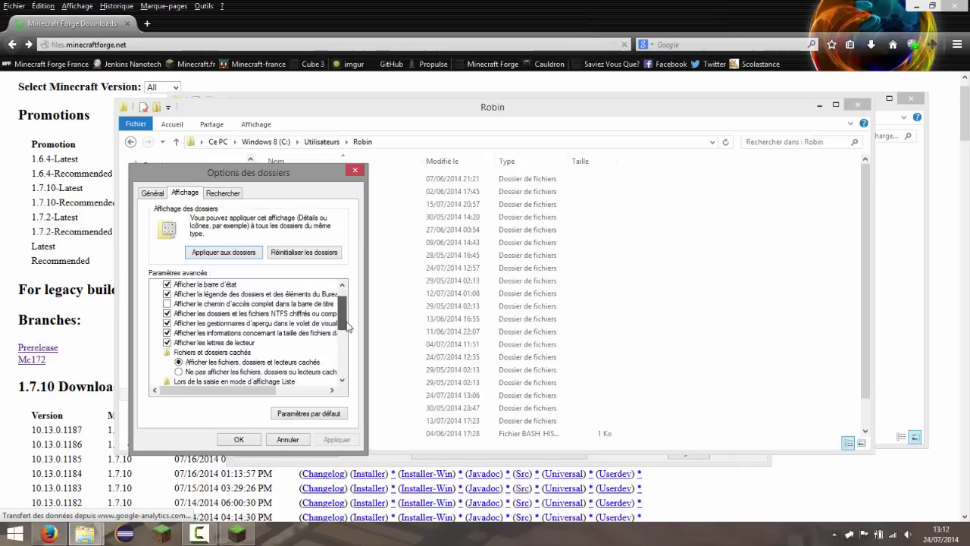
pyautogui.scroll(-2, 227, 322)
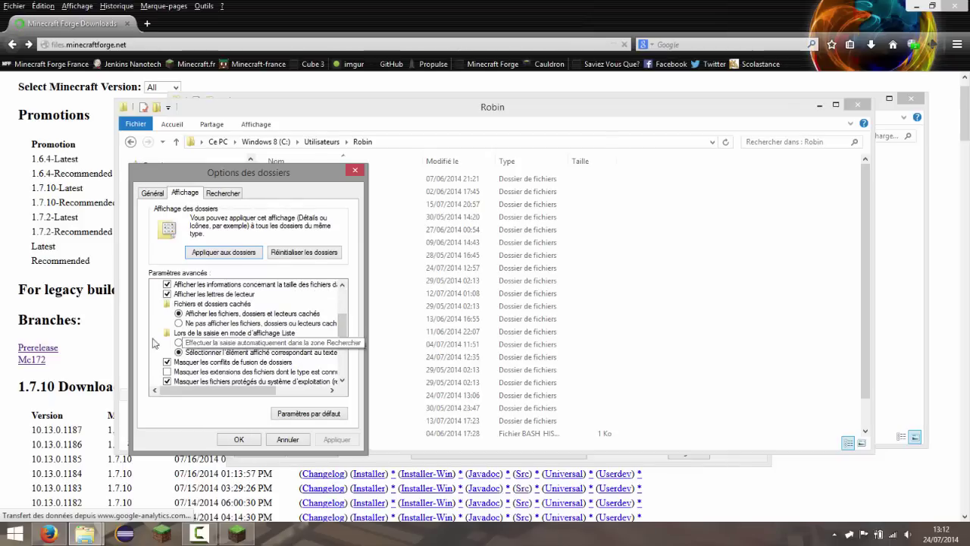
pyautogui.click(182, 324)
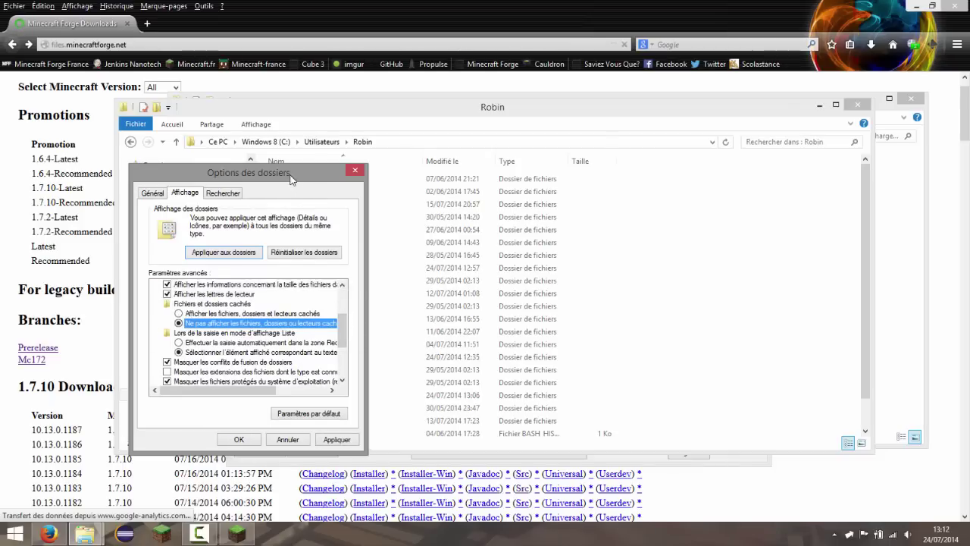
pyautogui.moveTo(291, 176); pyautogui.dragTo(184, 214)
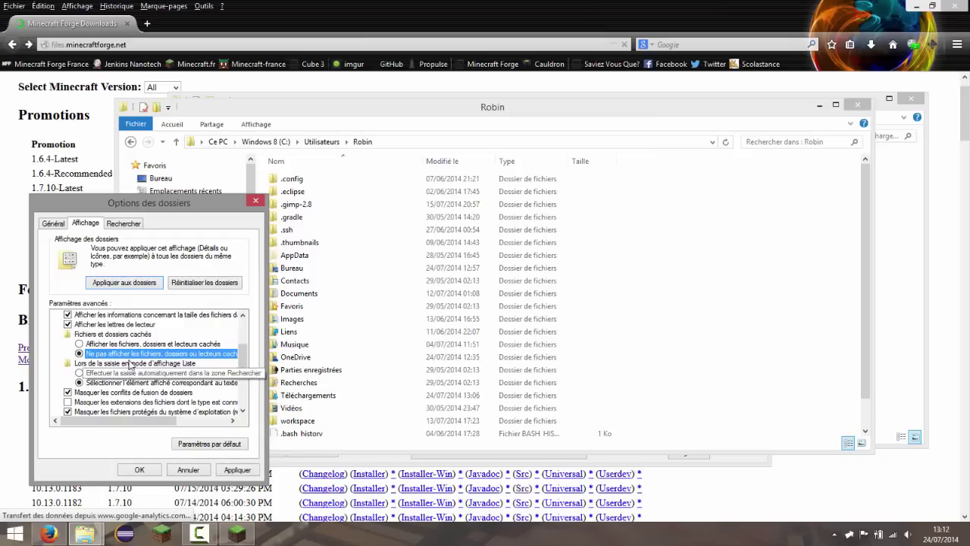
pyautogui.click(238, 469)
# Set the hidden items option to "Afficher les fichiers, dossiers et lecteurs cachés" and apply it
pyautogui.click(152, 343)
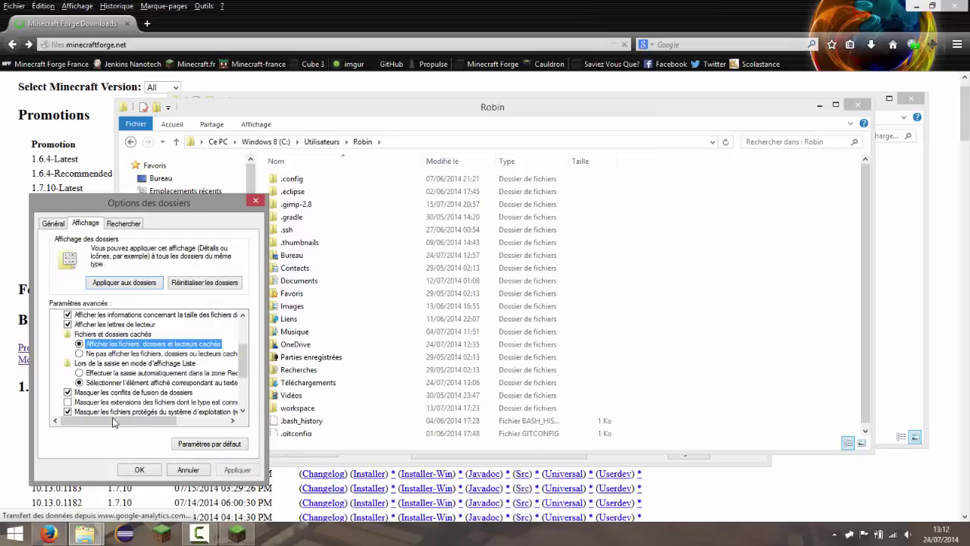
pyautogui.click(245, 473)
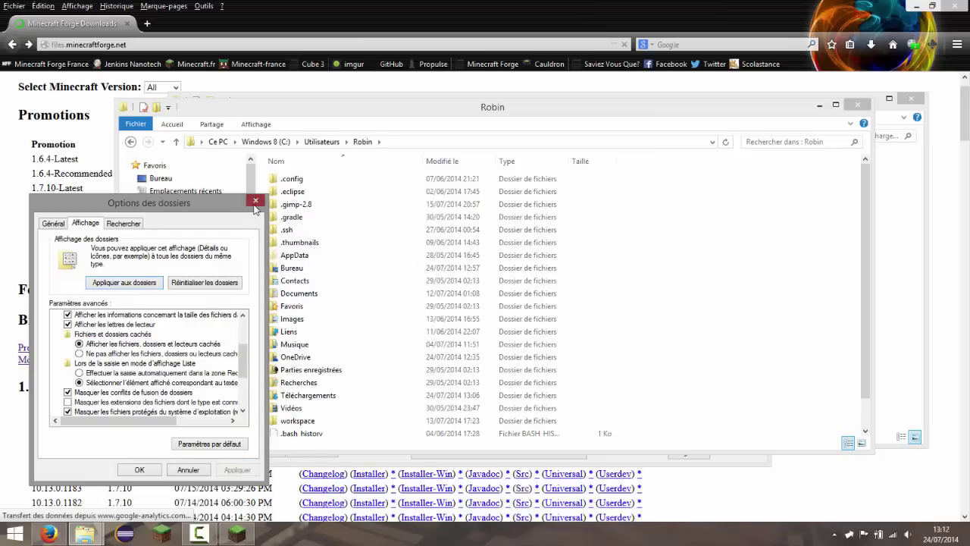
# Close the folder options and open AppData\Roaming from the user's home folder
pyautogui.click(288, 230)
pyautogui.doubleClick(292, 255)
pyautogui.doubleClick(299, 205)
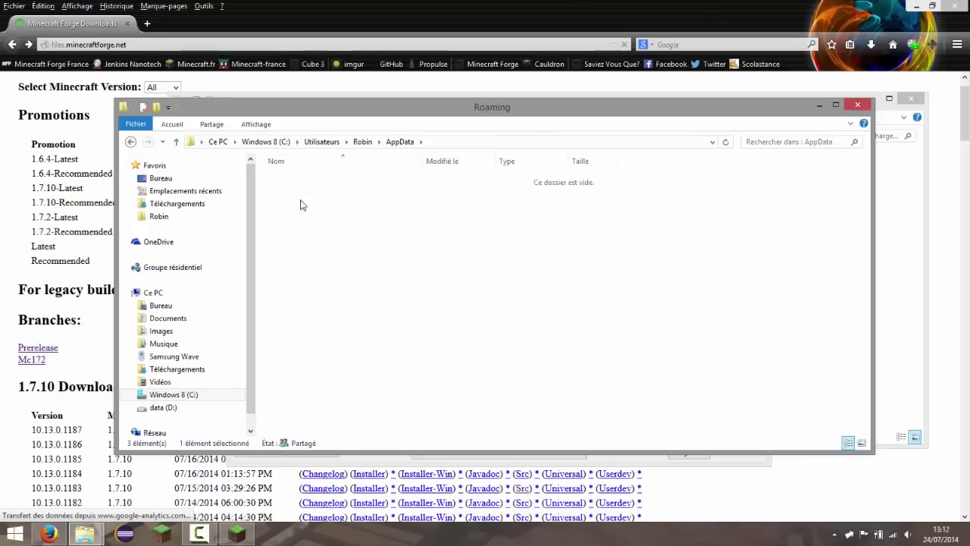
# Open the .minecraft folder in Roaming, and also open the Forge profile's game folder from Minecraft Launcher
pyautogui.doubleClick(287, 180)
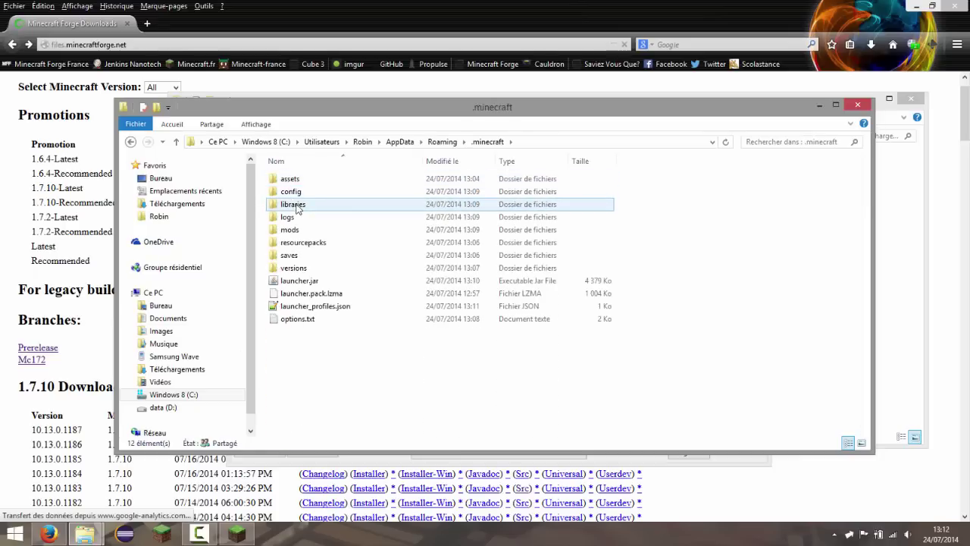
pyautogui.click(237, 534)
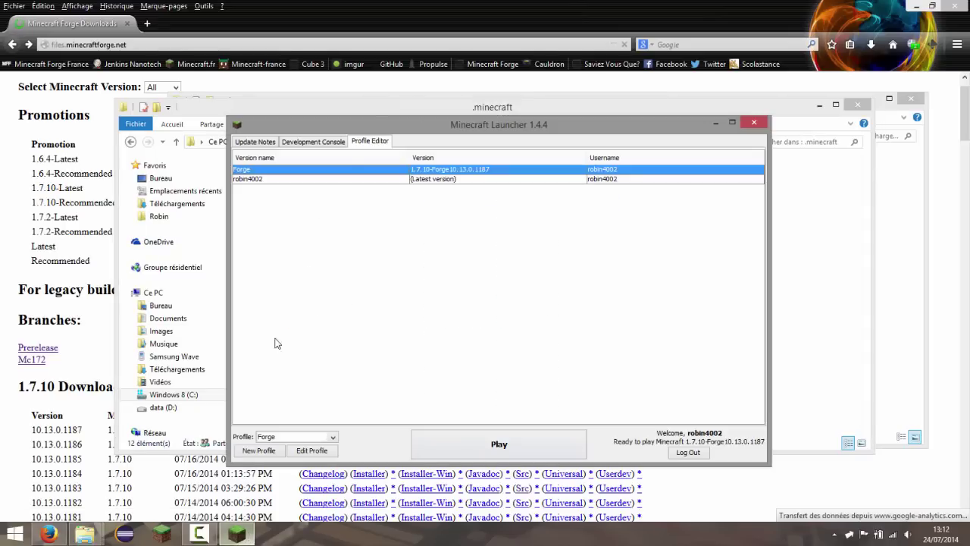
pyautogui.rightClick(298, 176)
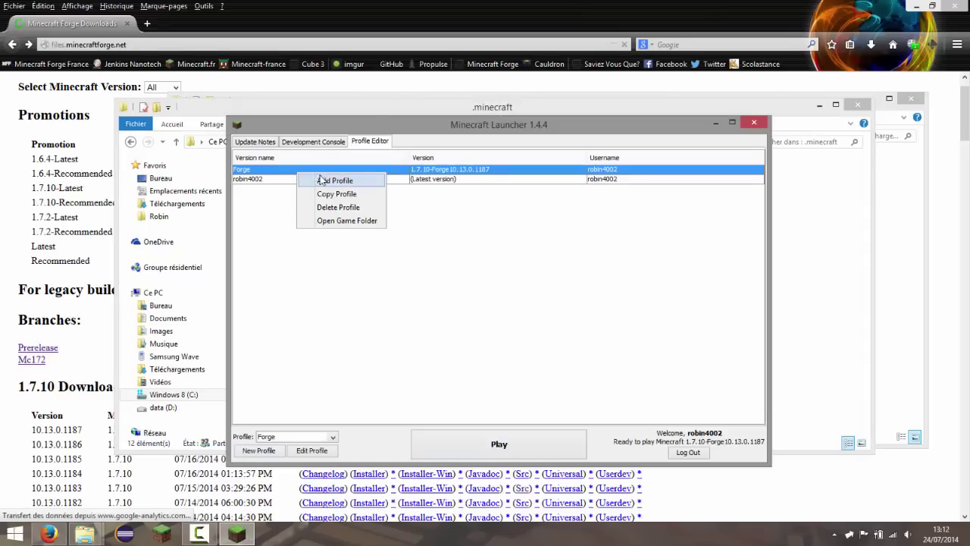
pyautogui.click(337, 219)
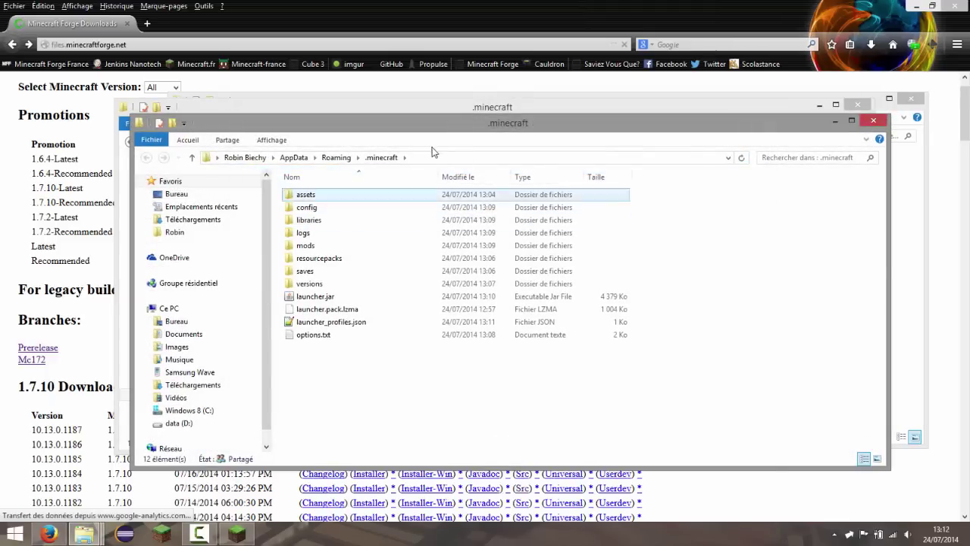
pyautogui.moveTo(482, 123); pyautogui.dragTo(494, 204)
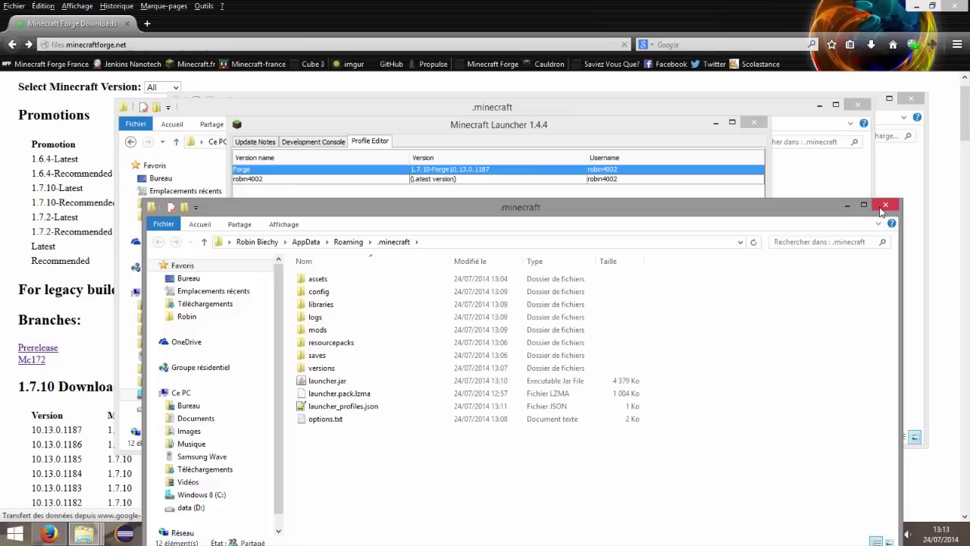
# Go to the user's home folder in the newest file window, and close that window and Minecraft Launcher
pyautogui.click(186, 316)
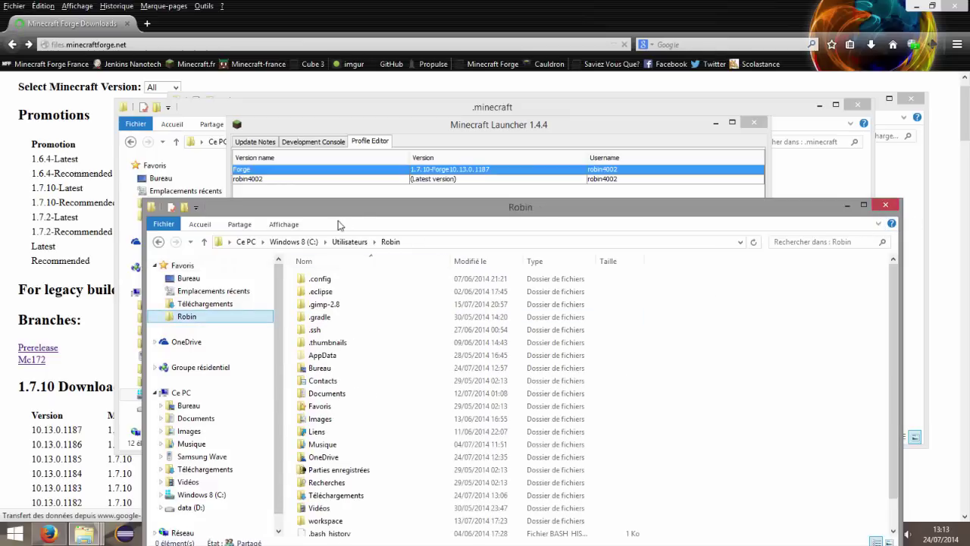
pyautogui.moveTo(376, 214); pyautogui.dragTo(408, 107)
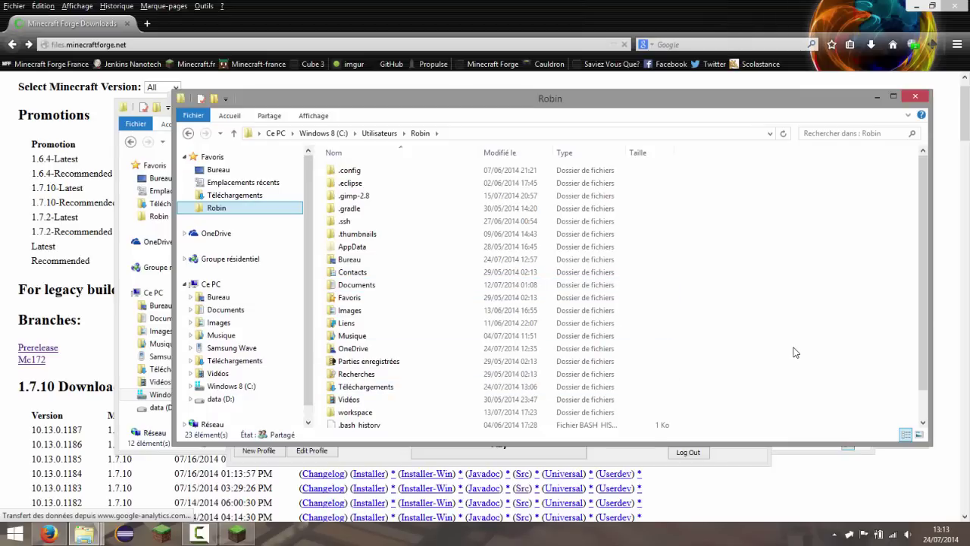
pyautogui.moveTo(790, 349); pyautogui.dragTo(796, 387)
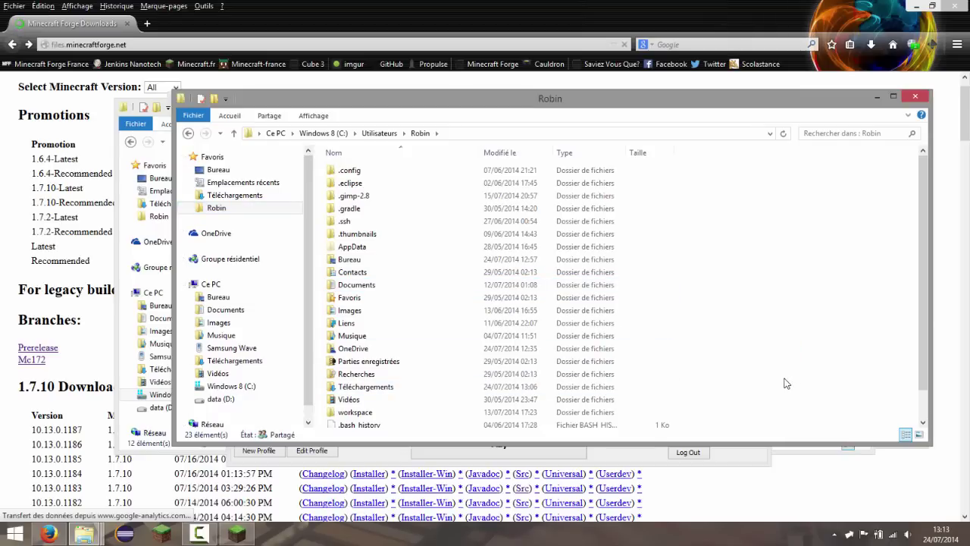
pyautogui.click(914, 96)
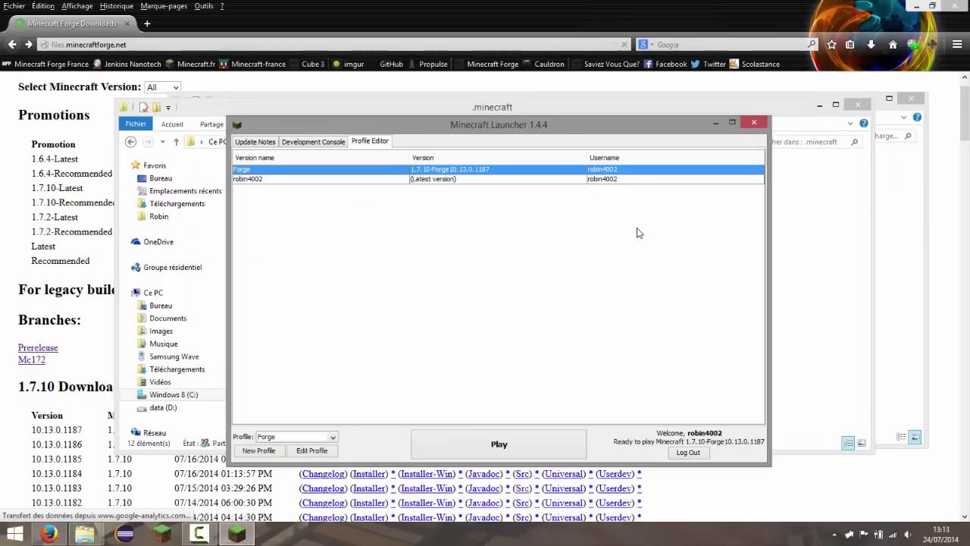
pyautogui.click(756, 125)
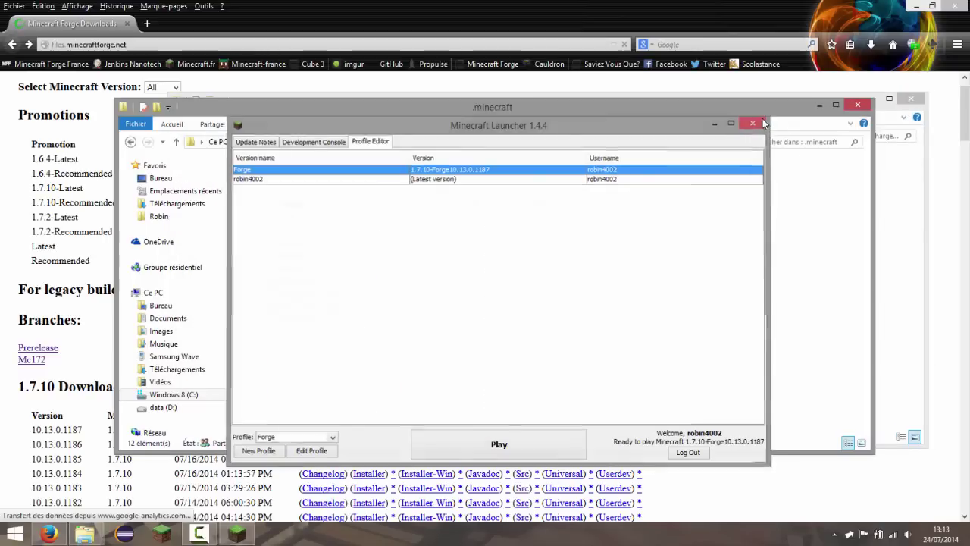
# Open the mods folder inside .minecraft and close the Téléchargements window
pyautogui.moveTo(672, 111); pyautogui.dragTo(725, 122)
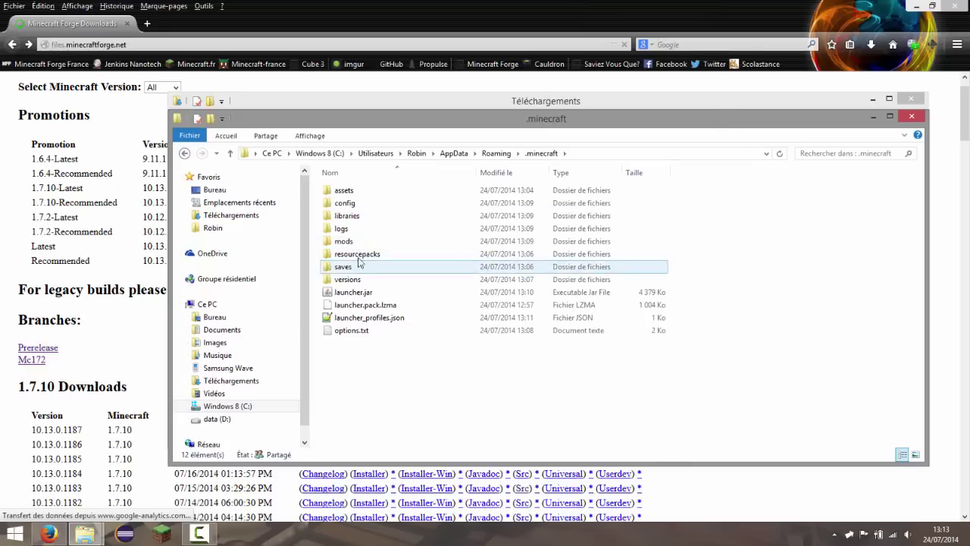
pyautogui.doubleClick(347, 241)
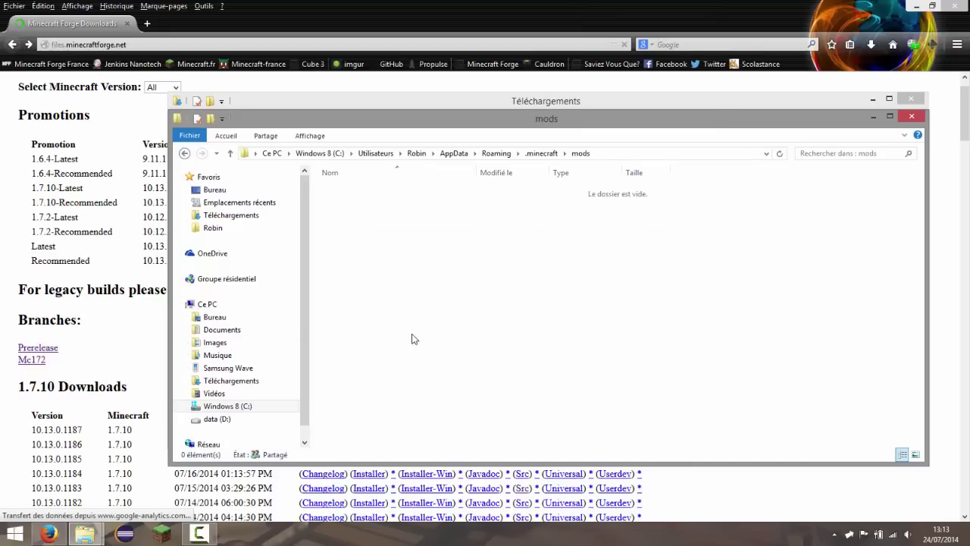
pyautogui.moveTo(525, 124); pyautogui.dragTo(531, 156)
pyautogui.click(564, 103)
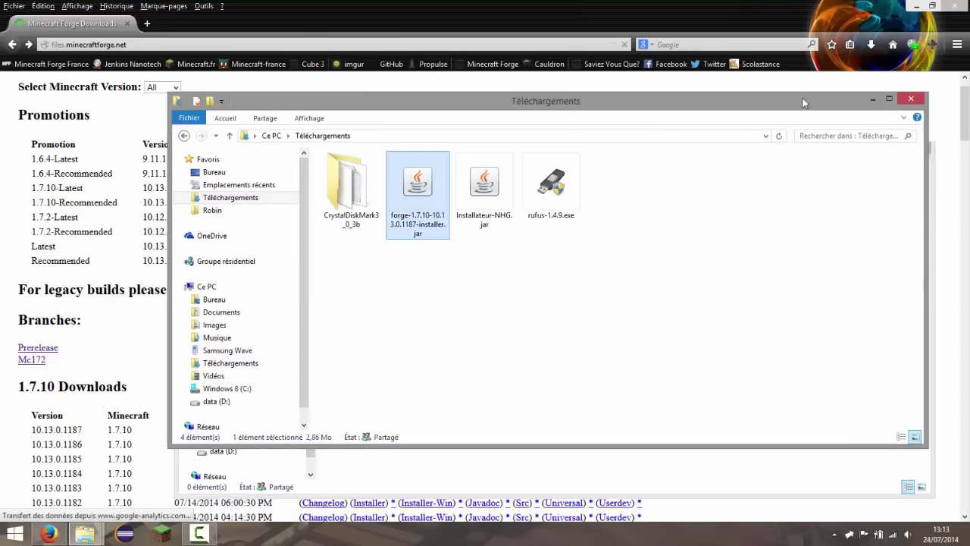
pyautogui.click(910, 98)
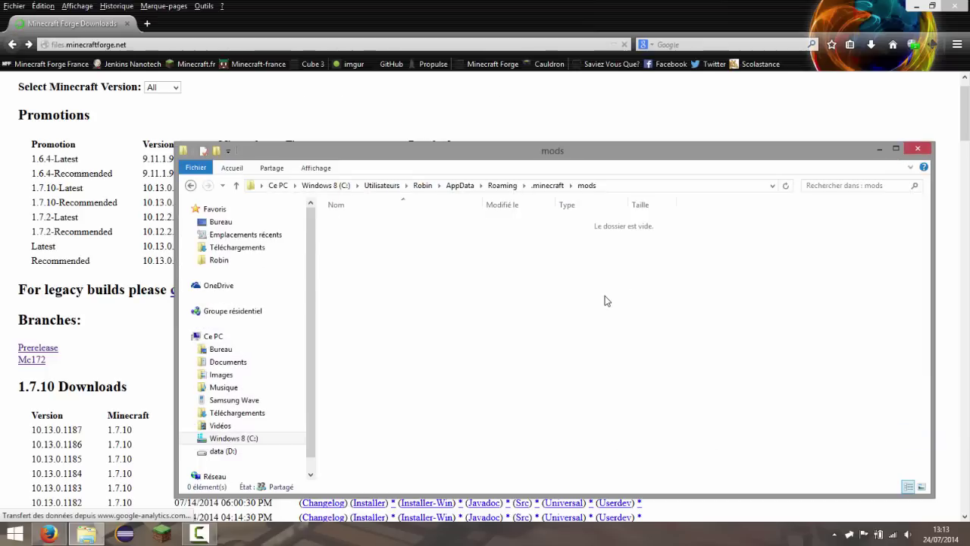
# Switch to Firefox and search Google for "buildcraft 1.7.10" in a new tab
pyautogui.click(147, 24)
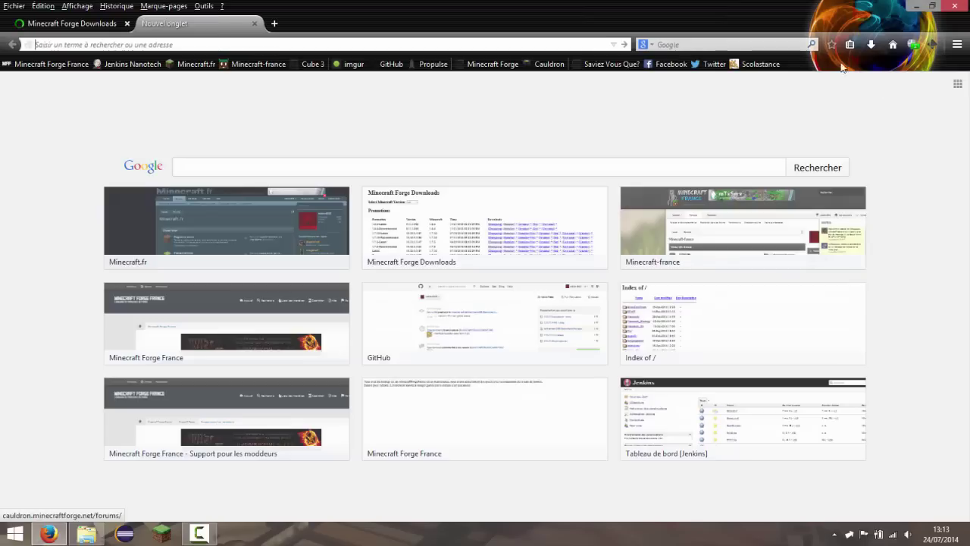
pyautogui.click(752, 46)
pyautogui.press('Return')
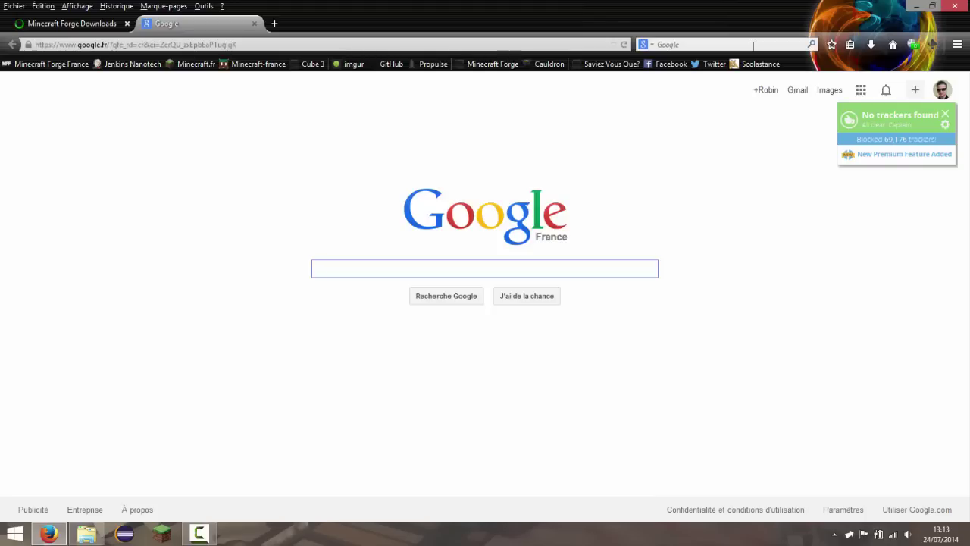
pyautogui.write('buildcraf')
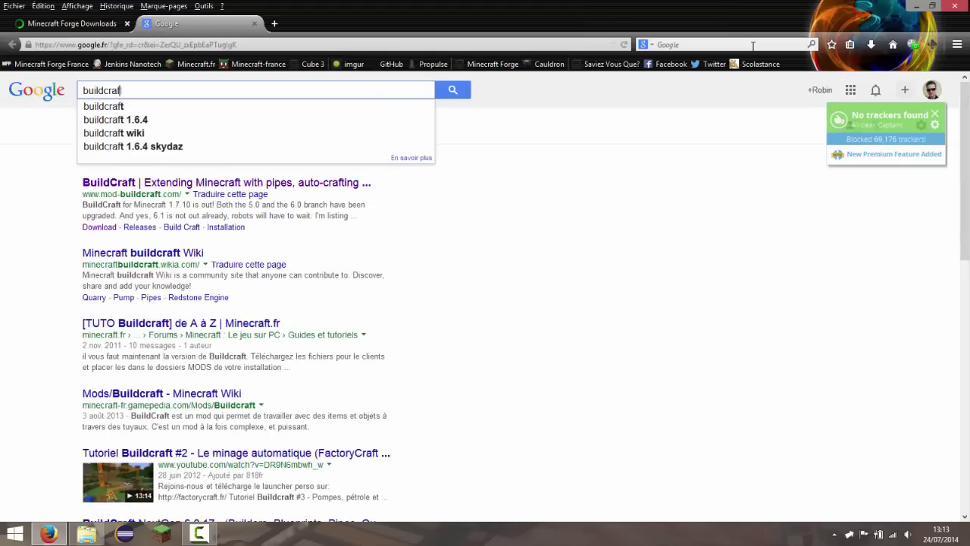
pyautogui.write('t 1.7.')
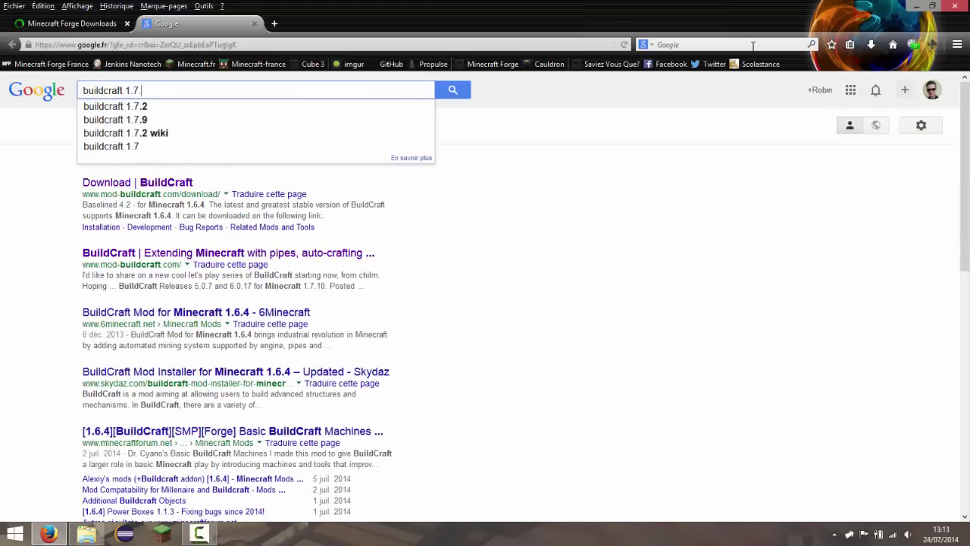
pyautogui.write('10')
pyautogui.press('Return')
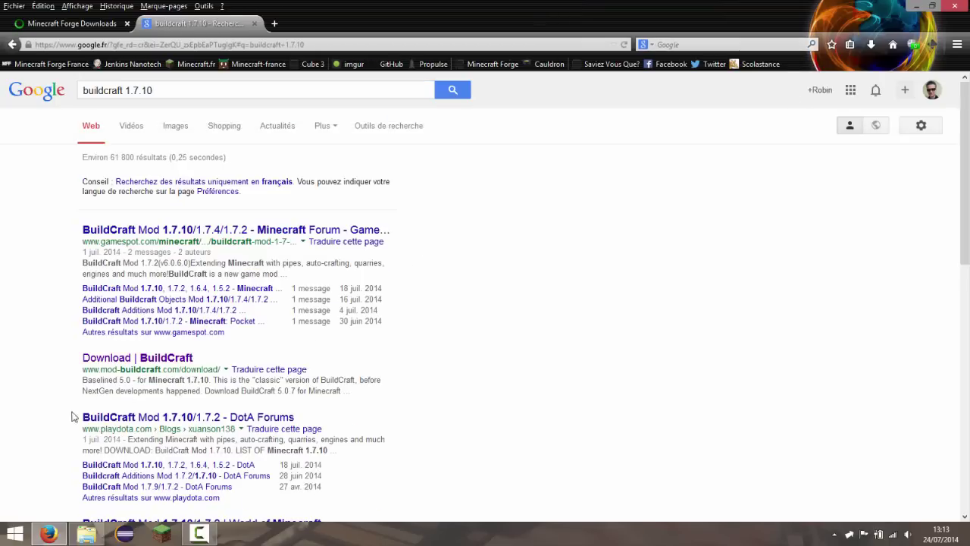
# Look through the BuildCraft search results and open the "Download | BuildCraft" page on mod-buildcraft.com
pyautogui.moveTo(83, 182); pyautogui.dragTo(323, 391)
pyautogui.click(324, 391)
pyautogui.scroll(-3, 170, 365)
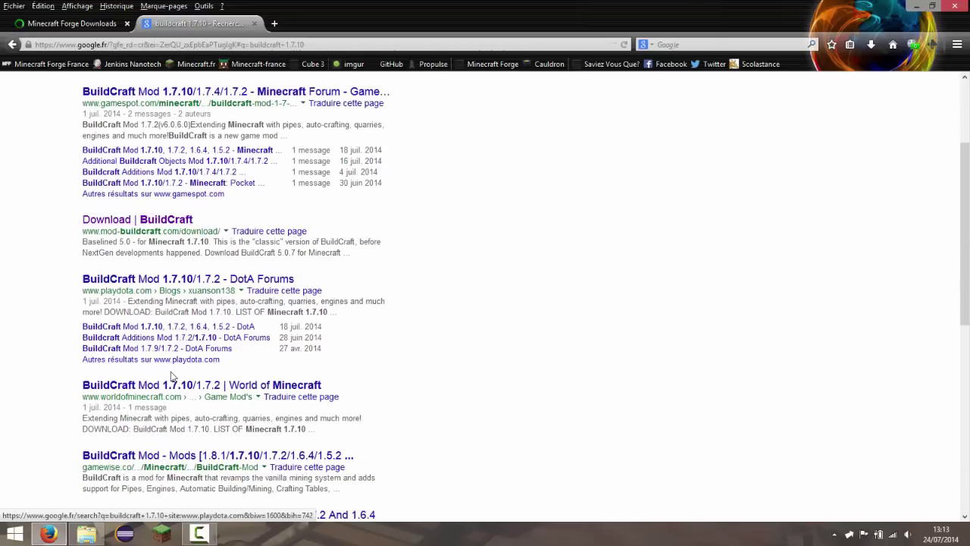
pyautogui.scroll(-2, 172, 367)
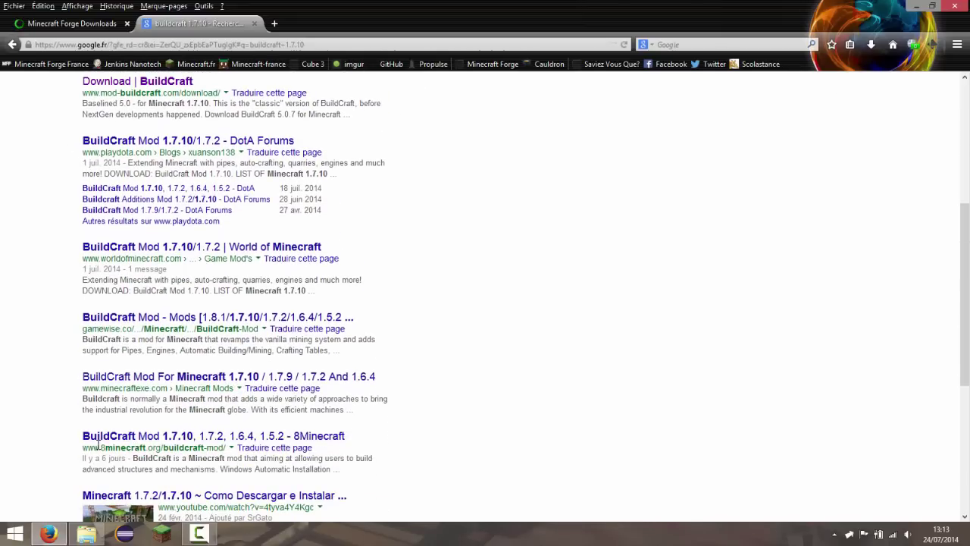
pyautogui.click(167, 442)
pyautogui.click(163, 398)
pyautogui.scroll(-4, 165, 400)
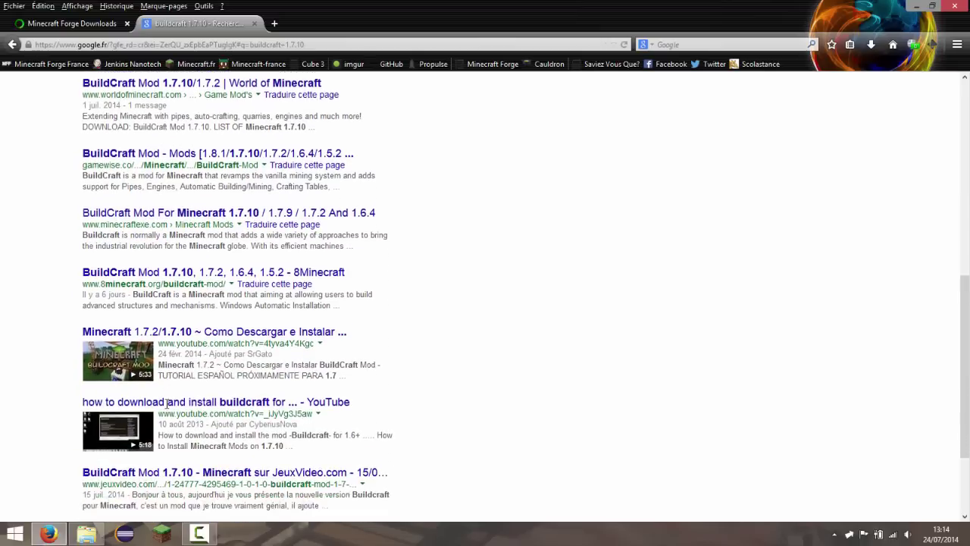
pyautogui.scroll(-3, 166, 402)
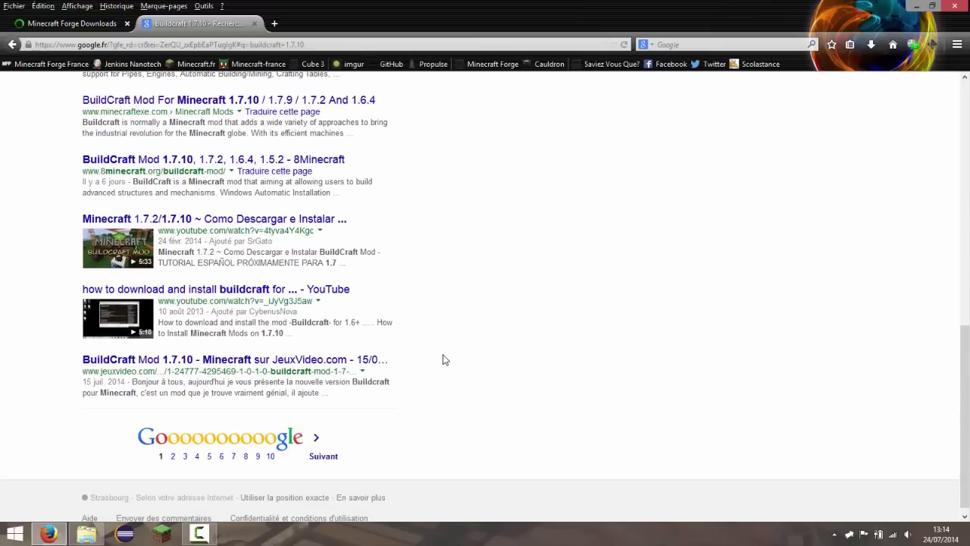
pyautogui.scroll(3, 445, 359)
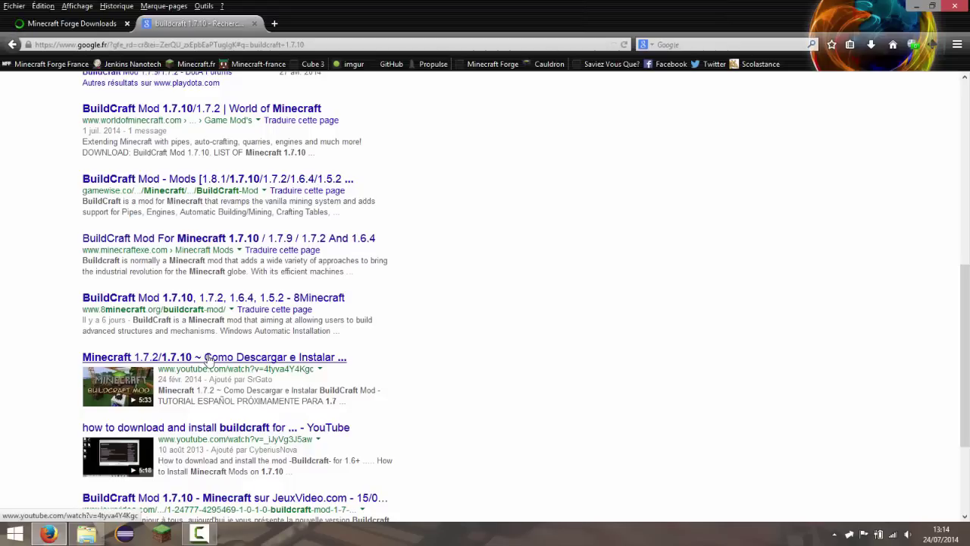
pyautogui.scroll(8, 317, 302)
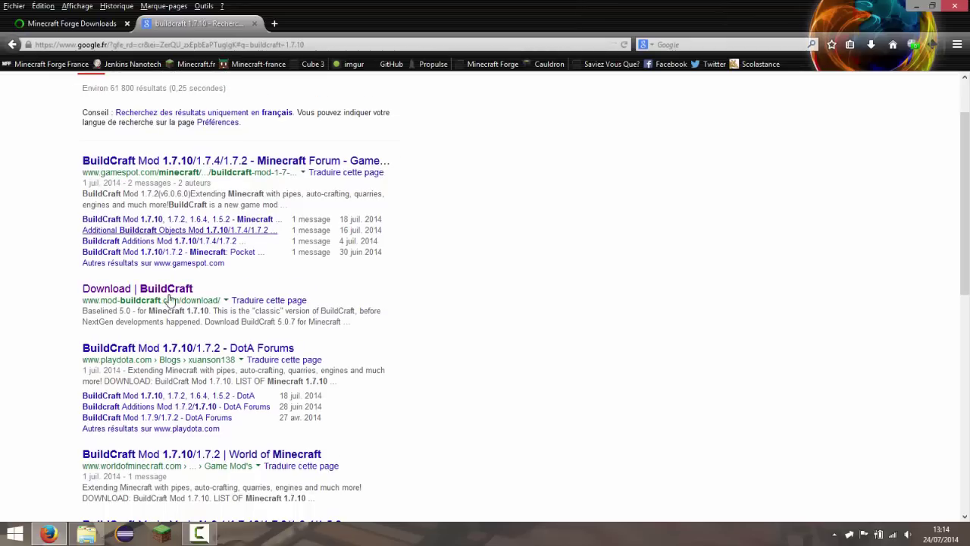
pyautogui.click(159, 288)
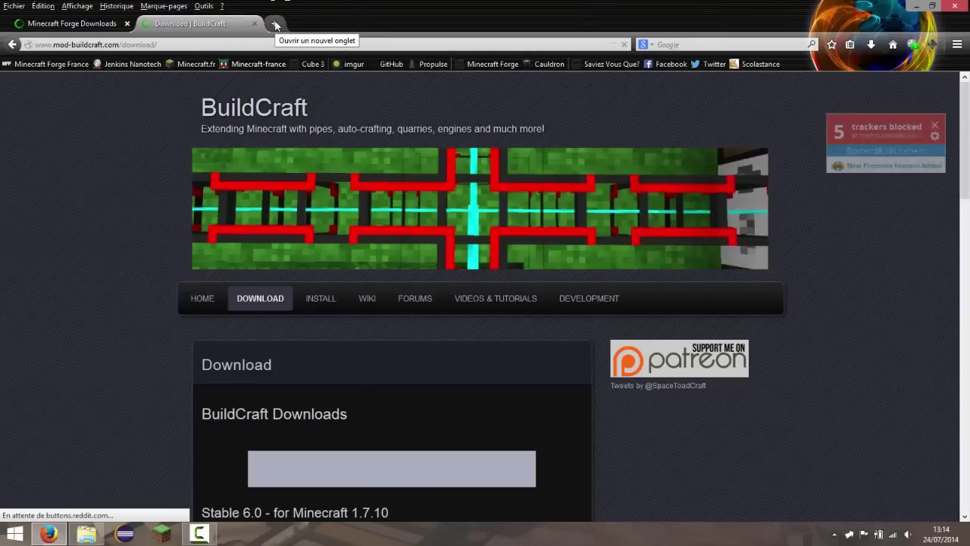
# Search Google for "minecraft forum" in another new tab
pyautogui.click(276, 23)
pyautogui.click(687, 45)
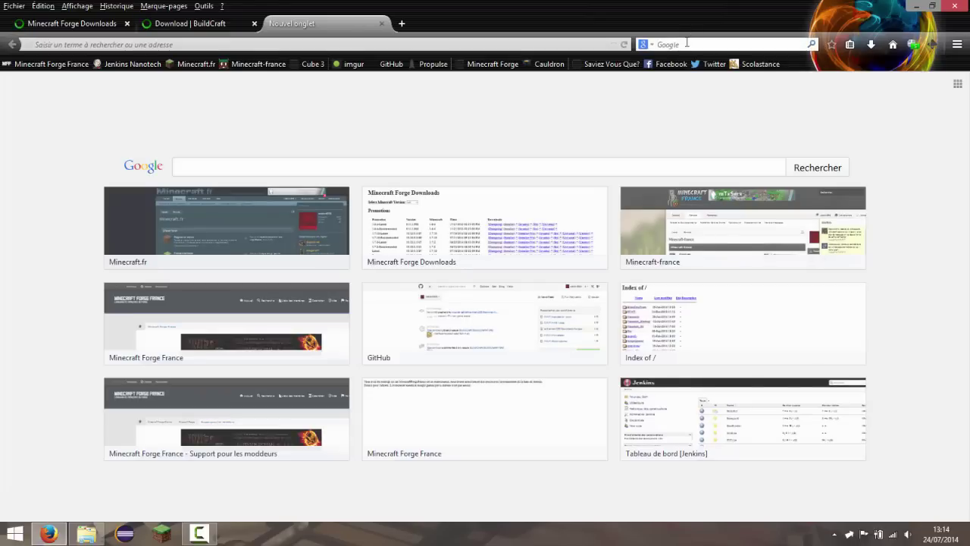
pyautogui.press('Return')
pyautogui.write('mi')
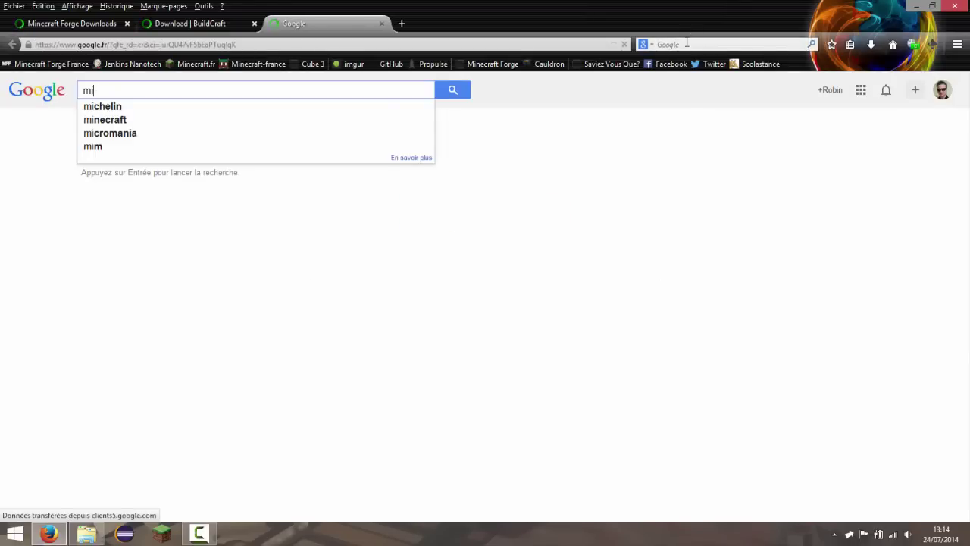
pyautogui.press('BackSpace')
pyautogui.press('BackSpace')
pyautogui.write('mine')
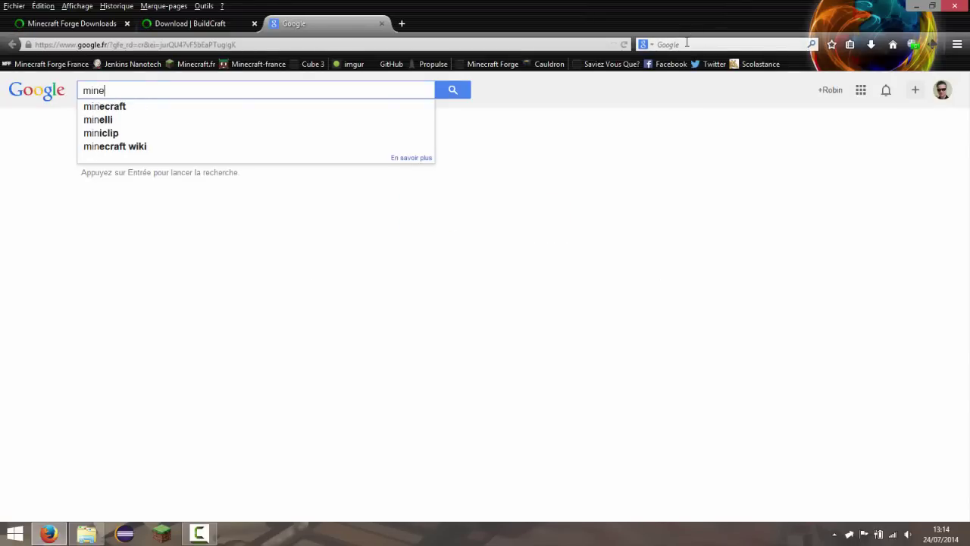
pyautogui.write('craft for')
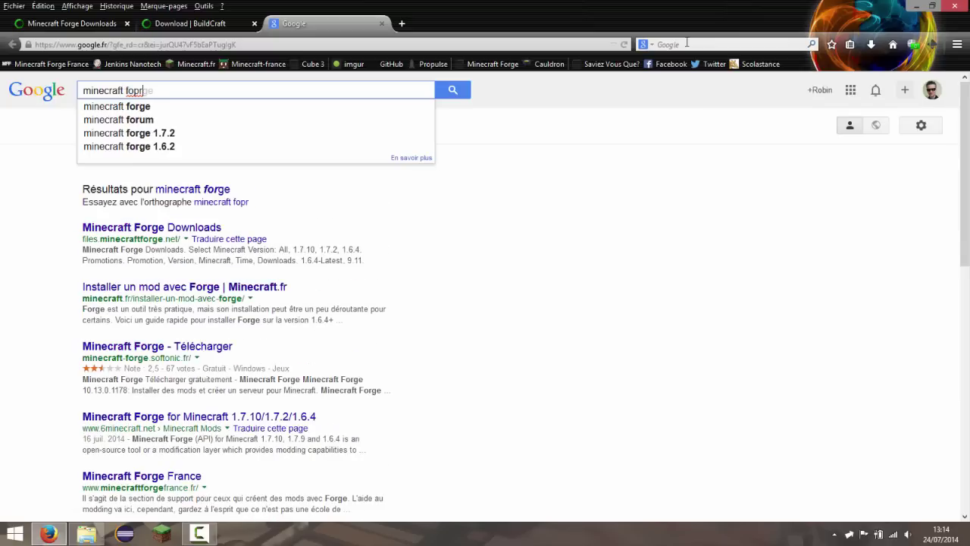
pyautogui.write('um')
pyautogui.press('Return')
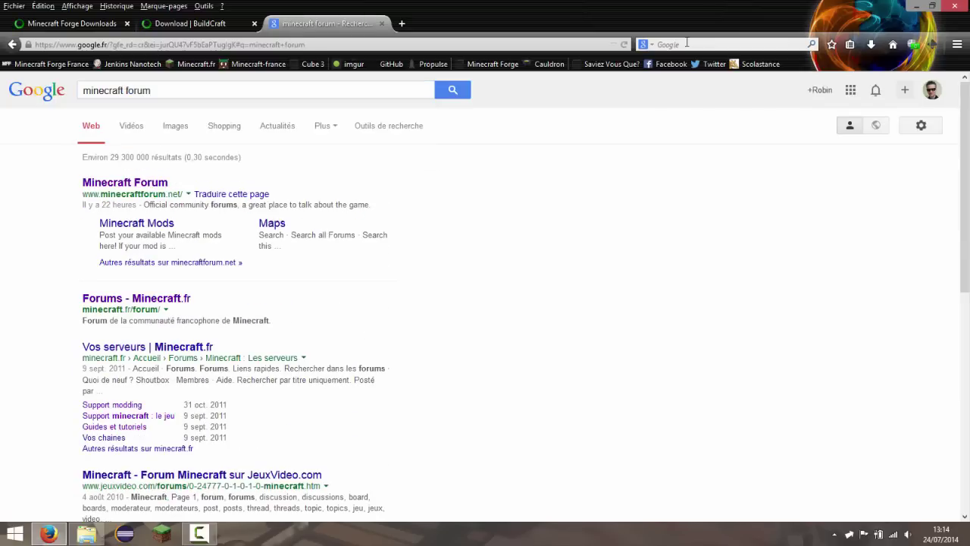
# Open the Minecraft Mods section of Minecraft Forum and view its "List of Mods for 1.7.10" topic
pyautogui.click(166, 226)
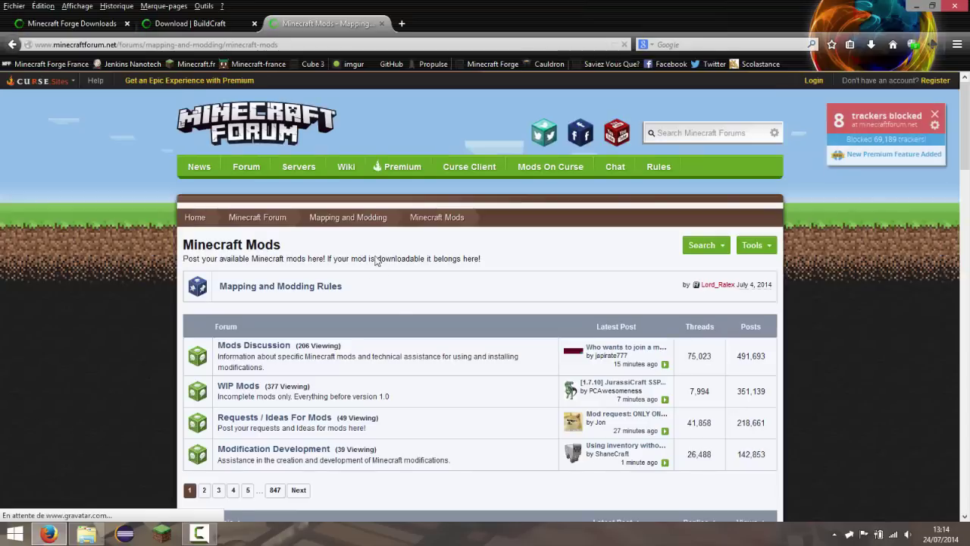
pyautogui.scroll(-3, 401, 307)
pyautogui.scroll(-3, 412, 316)
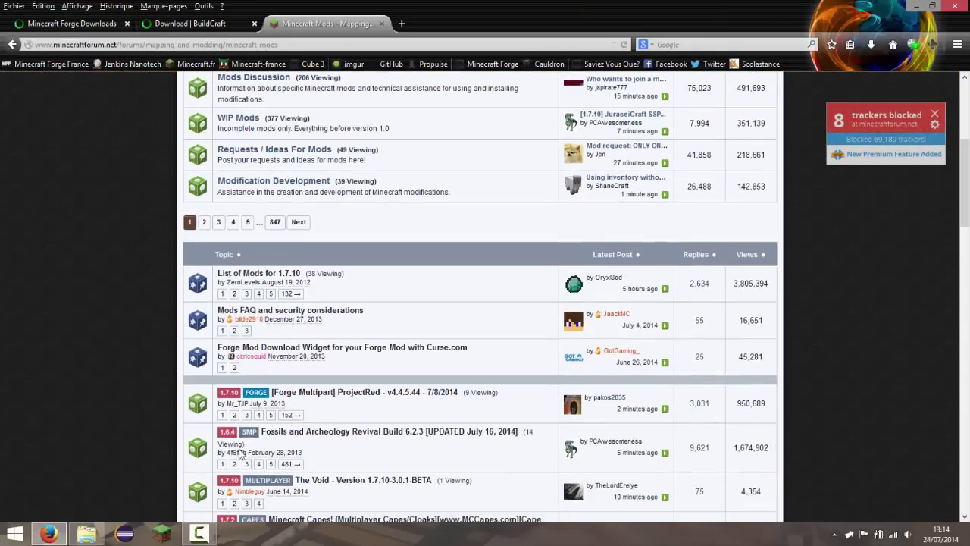
pyautogui.click(251, 266)
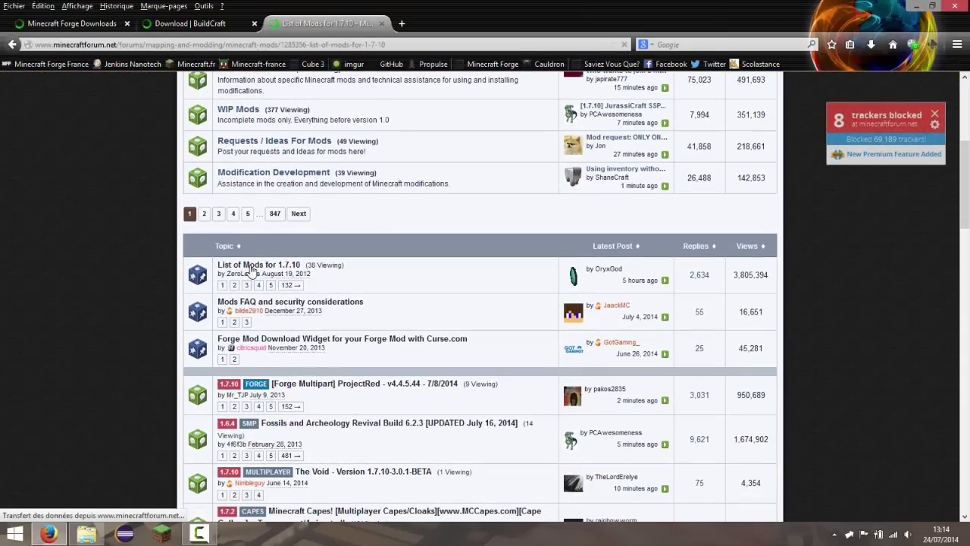
pyautogui.scroll(-9, 256, 281)
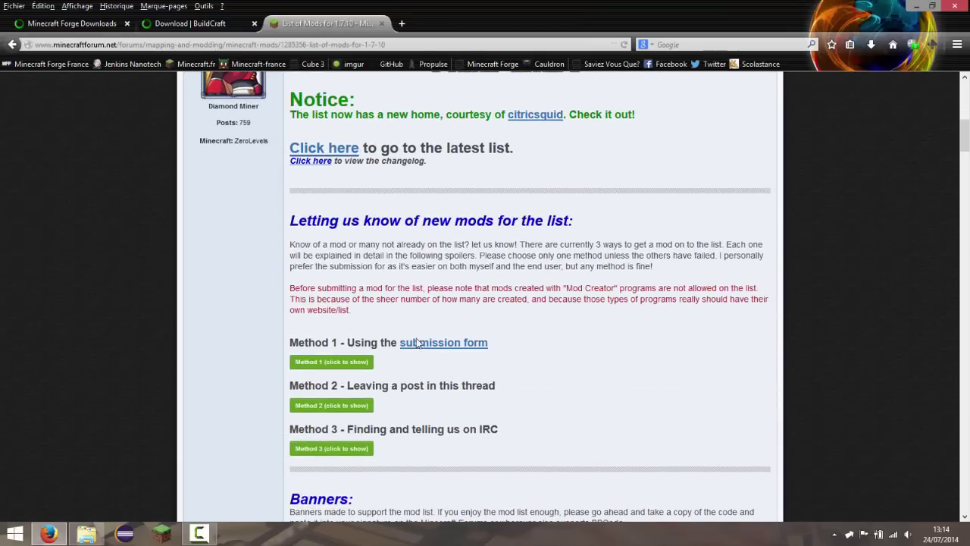
# Open the latest mod list linked in the forum topic and reach its 1.7.10 page through the Version overview
pyautogui.click(316, 151)
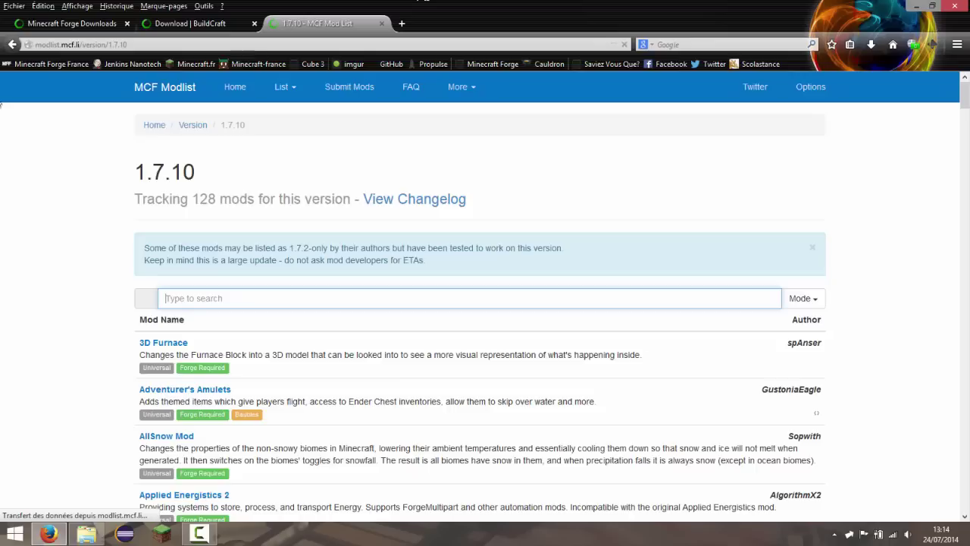
pyautogui.moveTo(60, 45); pyautogui.dragTo(78, 45)
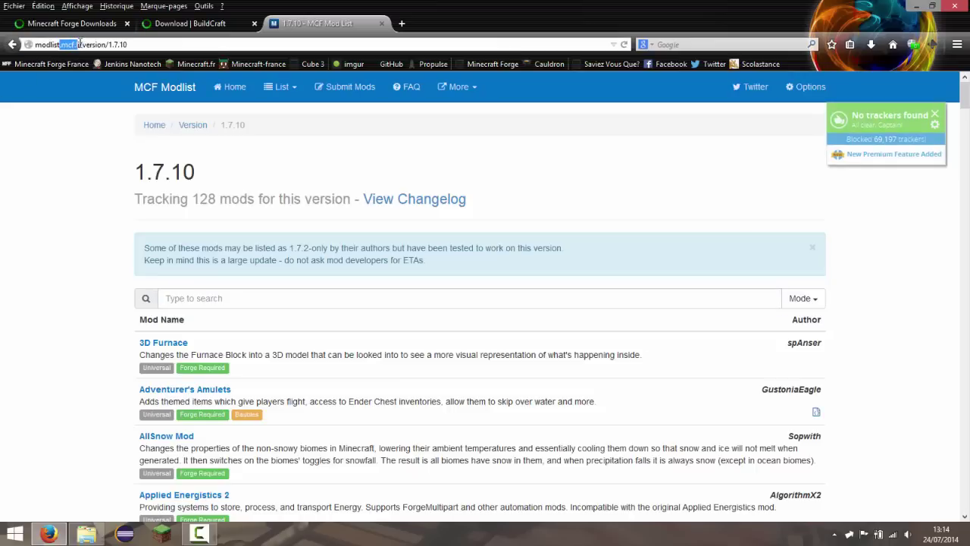
pyautogui.click(78, 45)
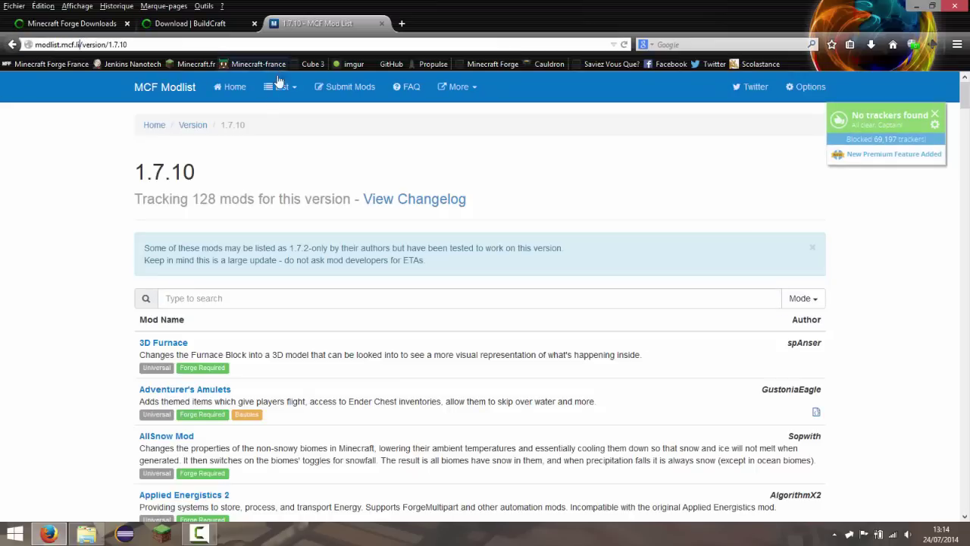
pyautogui.click(189, 126)
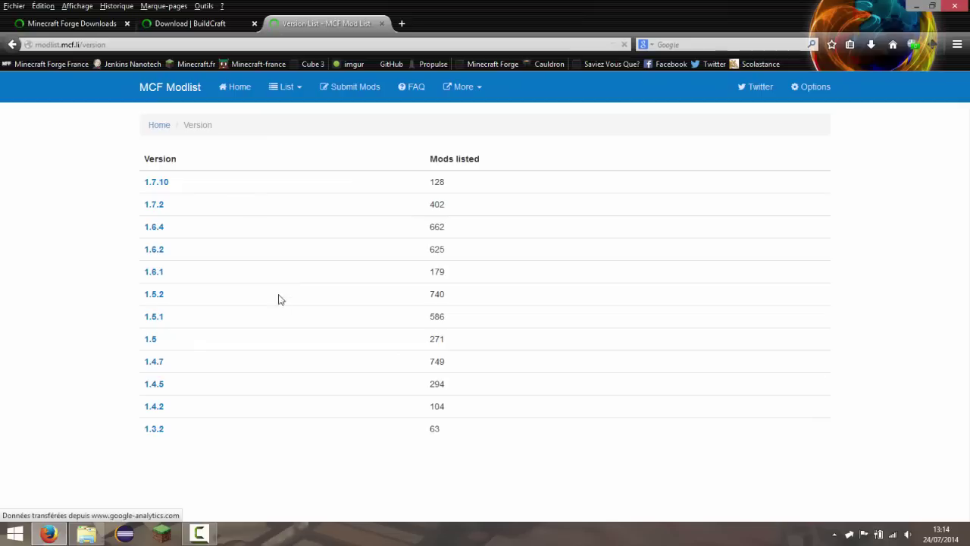
pyautogui.click(163, 184)
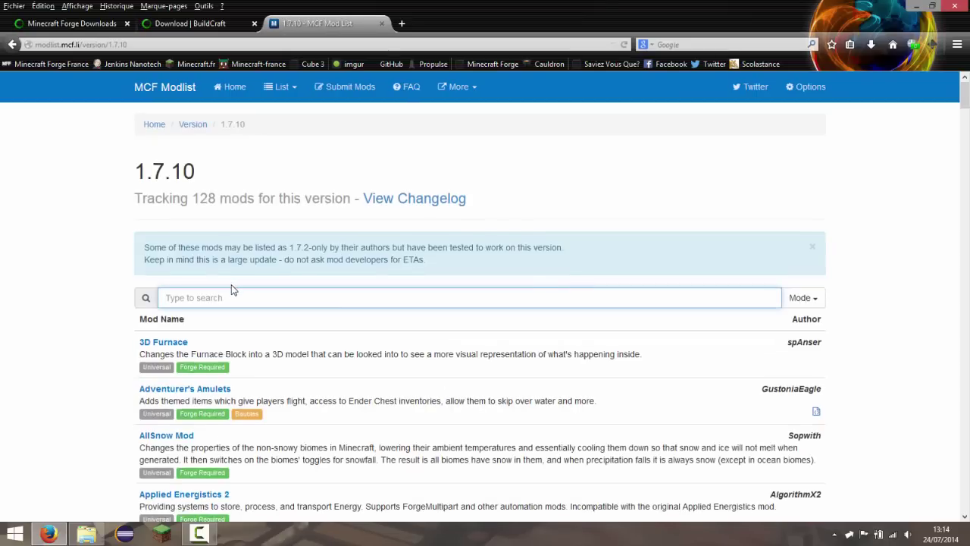
# Filter the 1.7.10 mod list by "buildcraf", open the Buildcraft site from it and go to its Download page
pyautogui.scroll(-5, 231, 284)
pyautogui.scroll(-3, 235, 317)
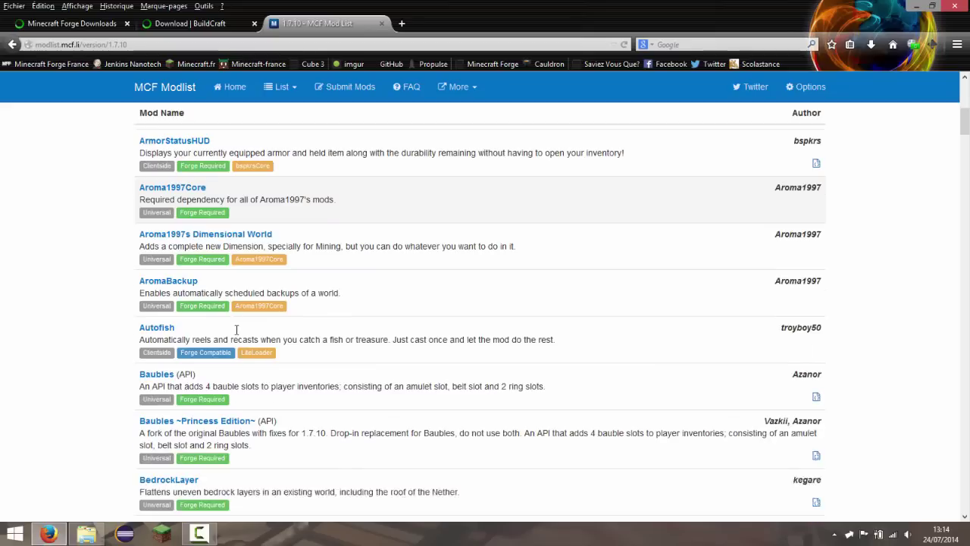
pyautogui.scroll(8, 356, 307)
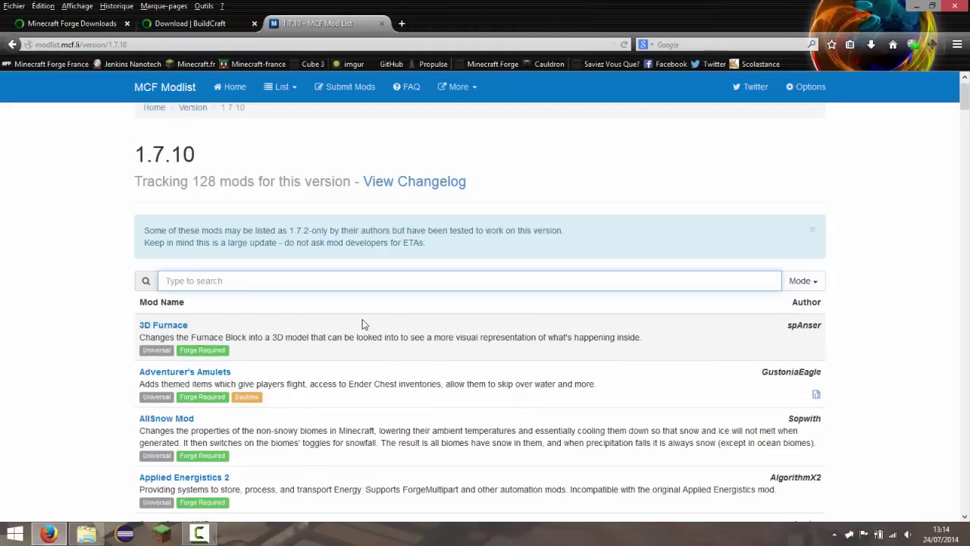
pyautogui.write('build')
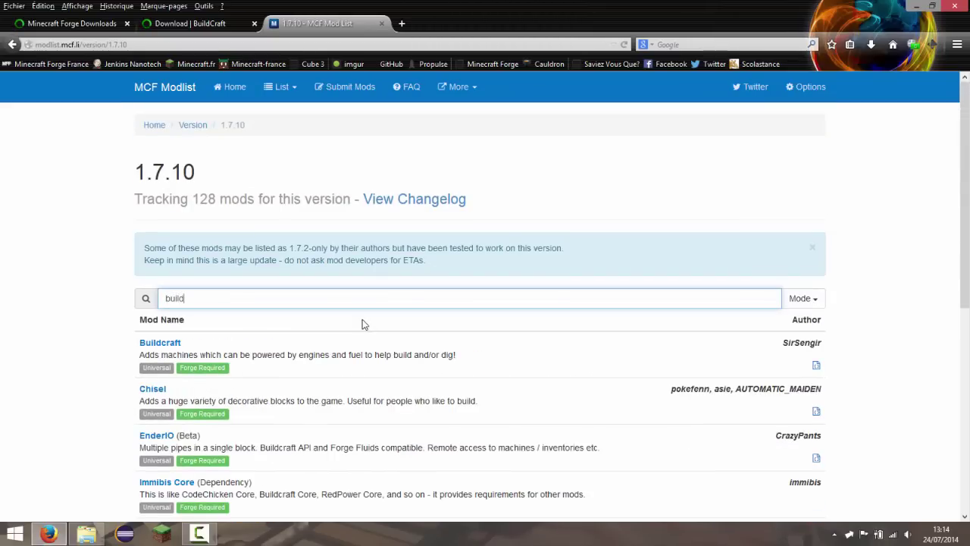
pyautogui.write('craft')
pyautogui.click(161, 342)
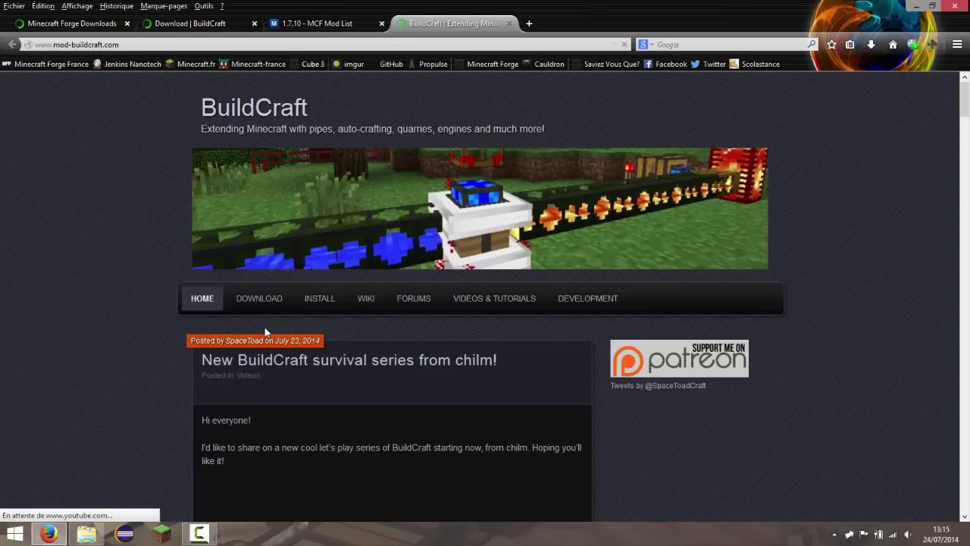
pyautogui.scroll(-2, 267, 318)
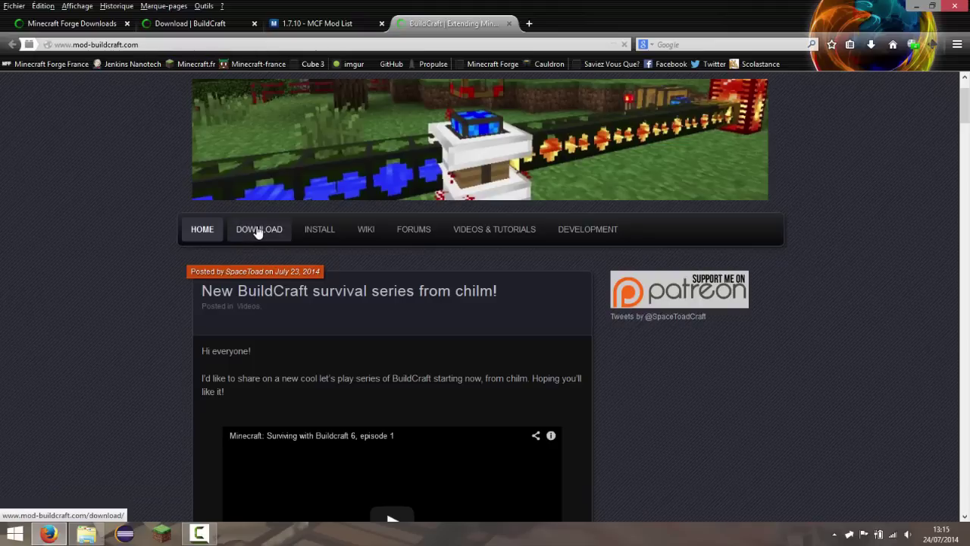
pyautogui.click(256, 236)
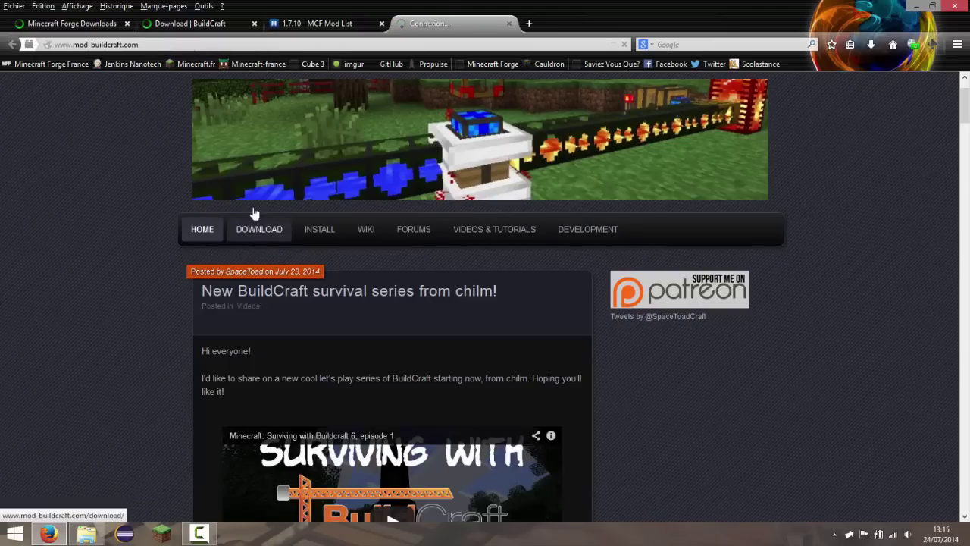
# Return to the MCF Modlist page and clear its search filter
pyautogui.click(326, 25)
pyautogui.scroll(-2, 221, 227)
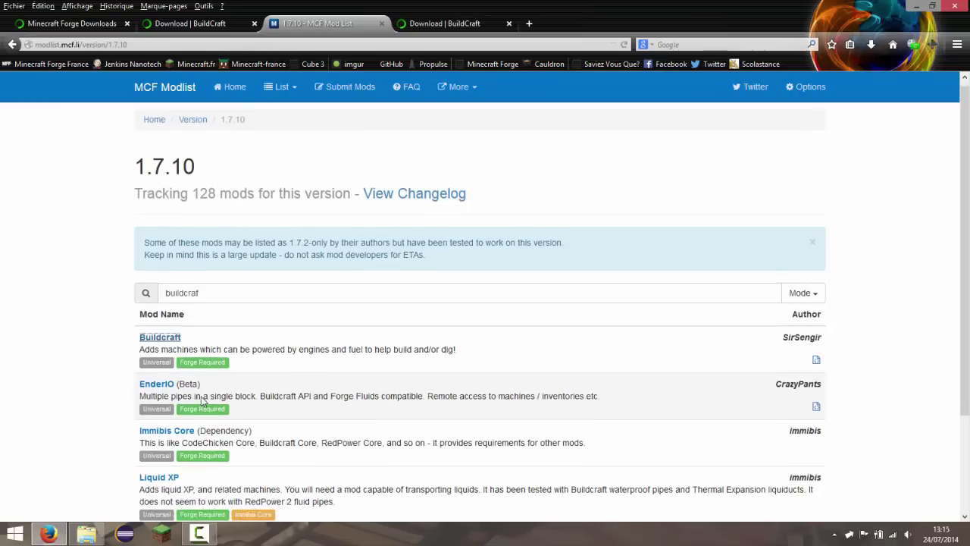
pyautogui.moveTo(221, 228); pyautogui.dragTo(1, 270)
pyautogui.press('BackSpace')
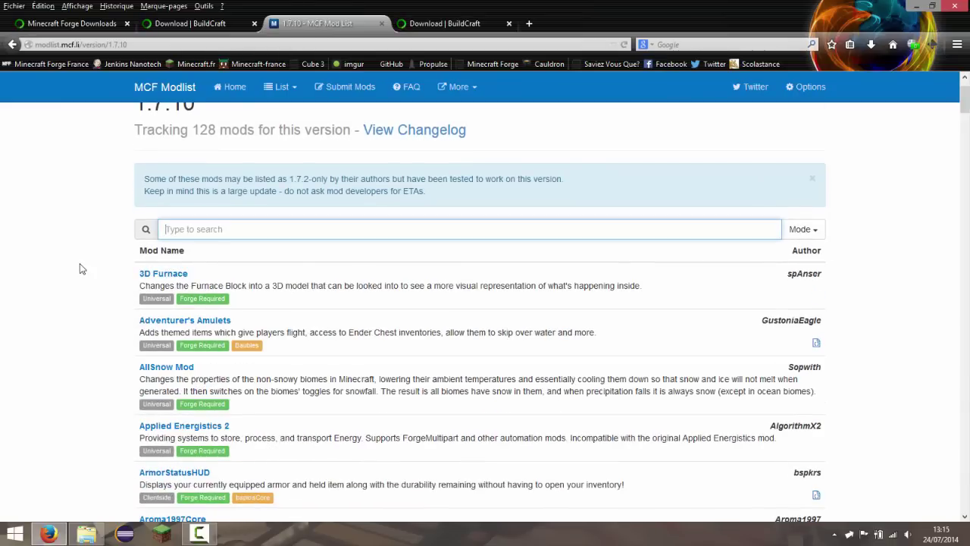
# Examine the Forge and dependency tags in the 1.7.10 mod list, following ArmorStatusHUD's bspkrsCore dependency to its entry
pyautogui.scroll(-6, 85, 268)
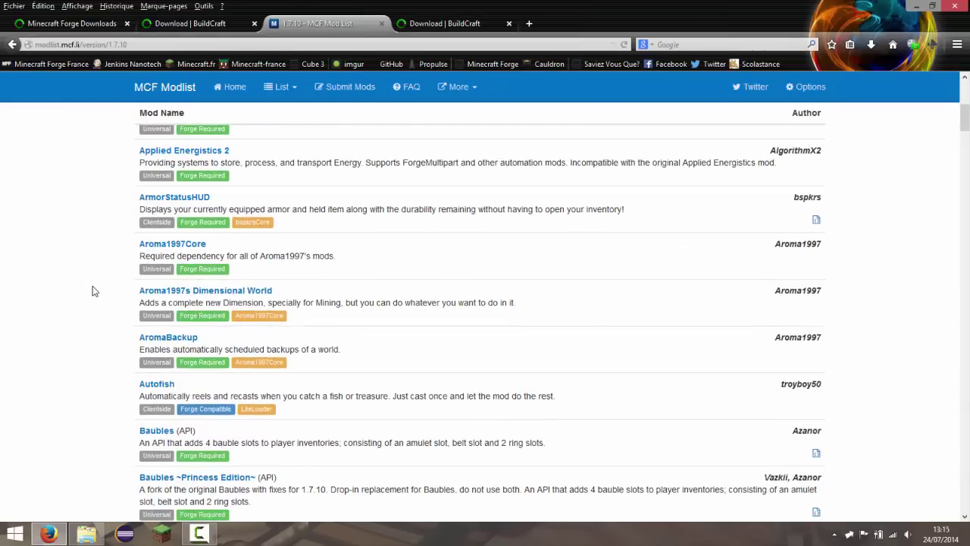
pyautogui.scroll(-9, 93, 291)
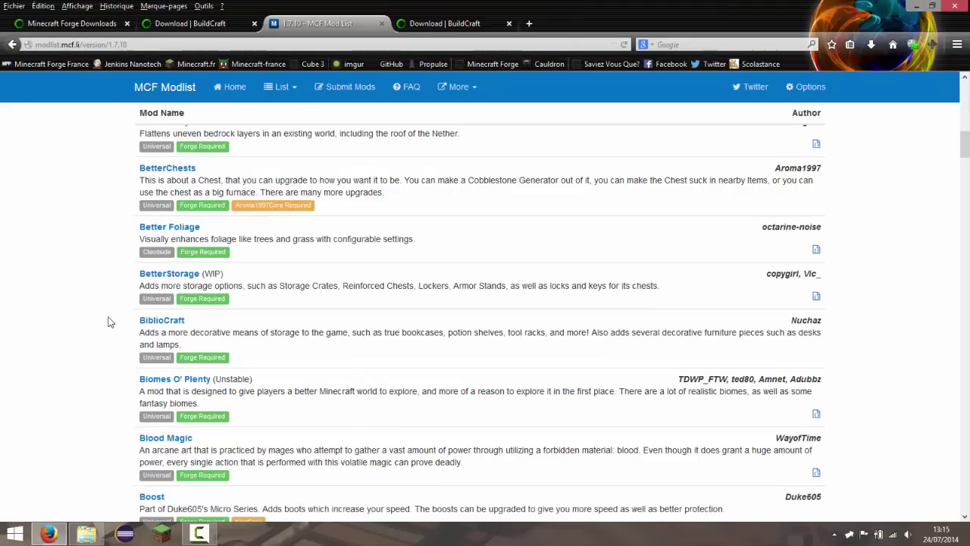
pyautogui.scroll(5, 108, 323)
pyautogui.scroll(12, 144, 303)
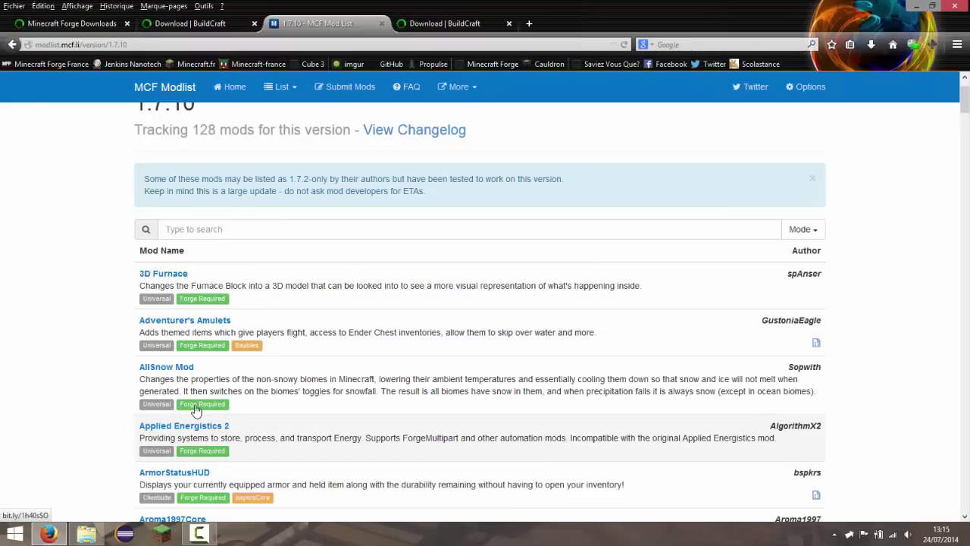
pyautogui.scroll(-3, 196, 409)
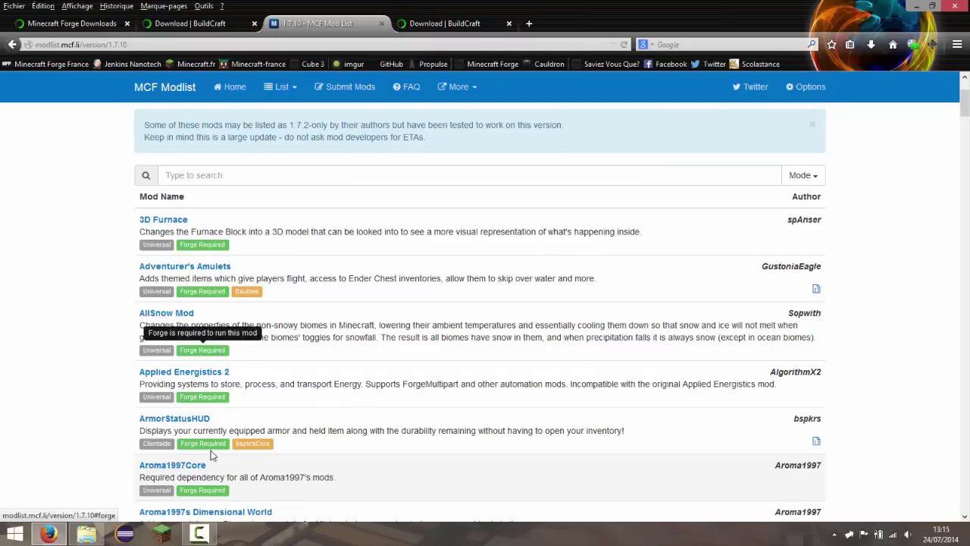
pyautogui.scroll(-4, 213, 476)
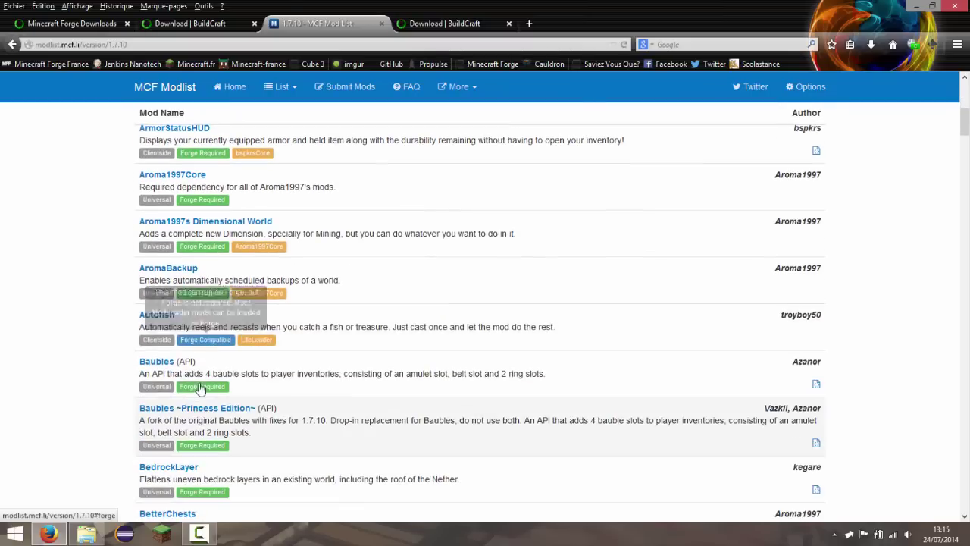
pyautogui.scroll(5, 200, 175)
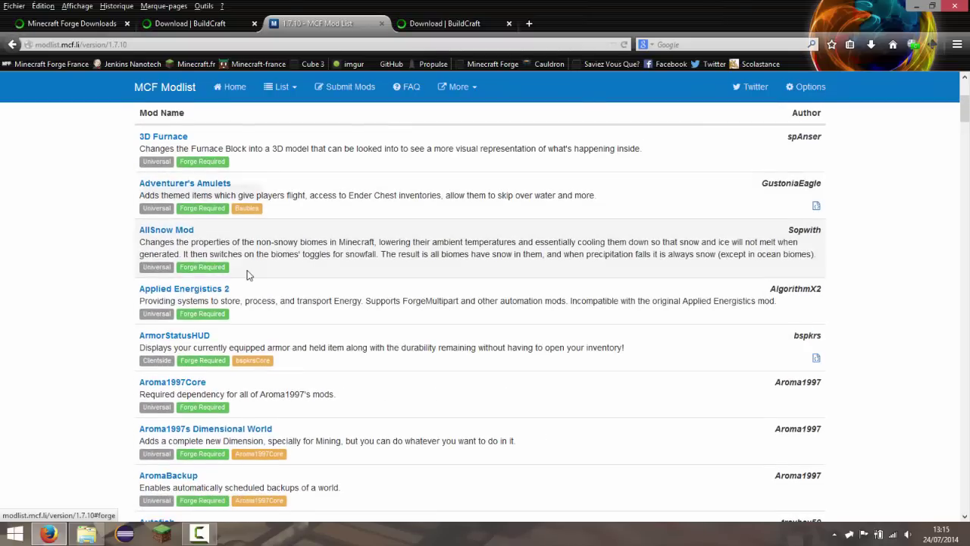
pyautogui.scroll(5, 260, 310)
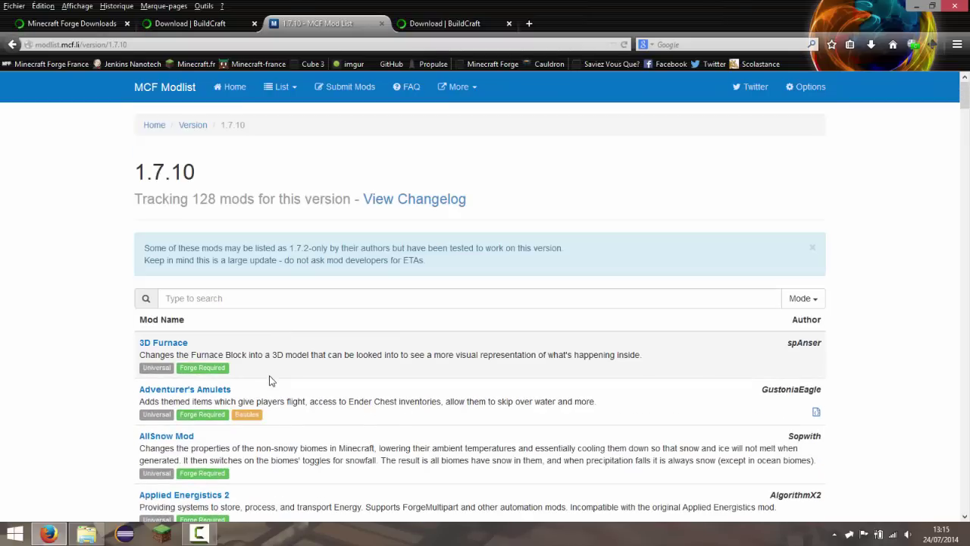
pyautogui.scroll(-2, 249, 402)
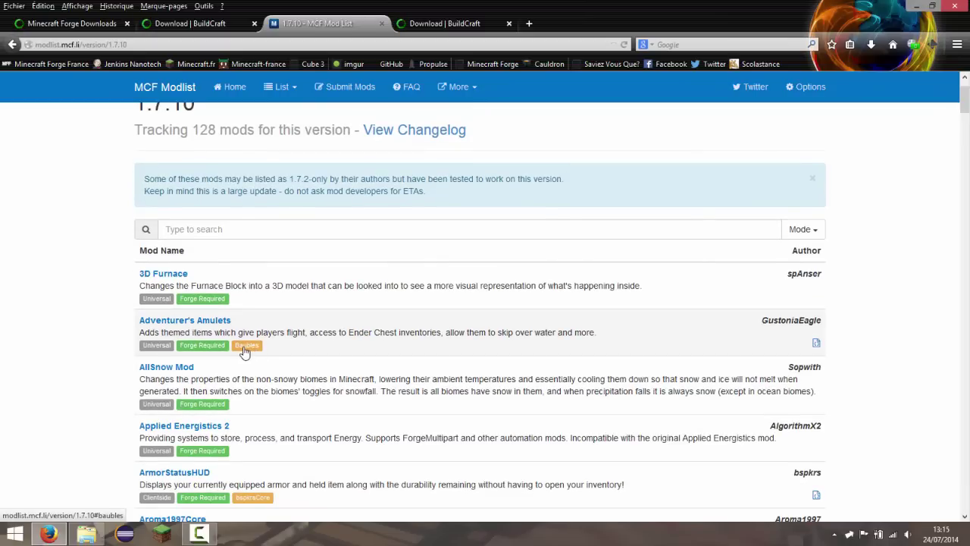
pyautogui.scroll(-3, 244, 357)
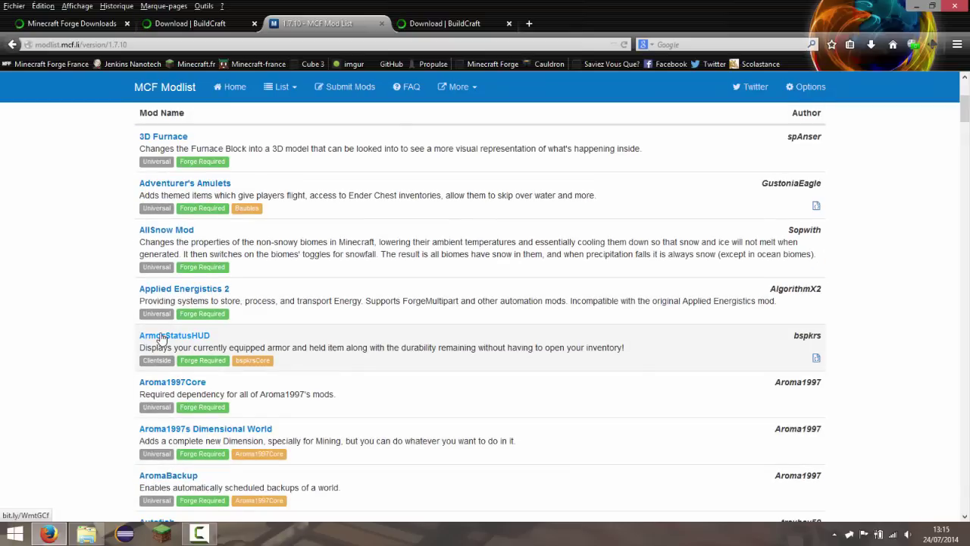
pyautogui.click(250, 361)
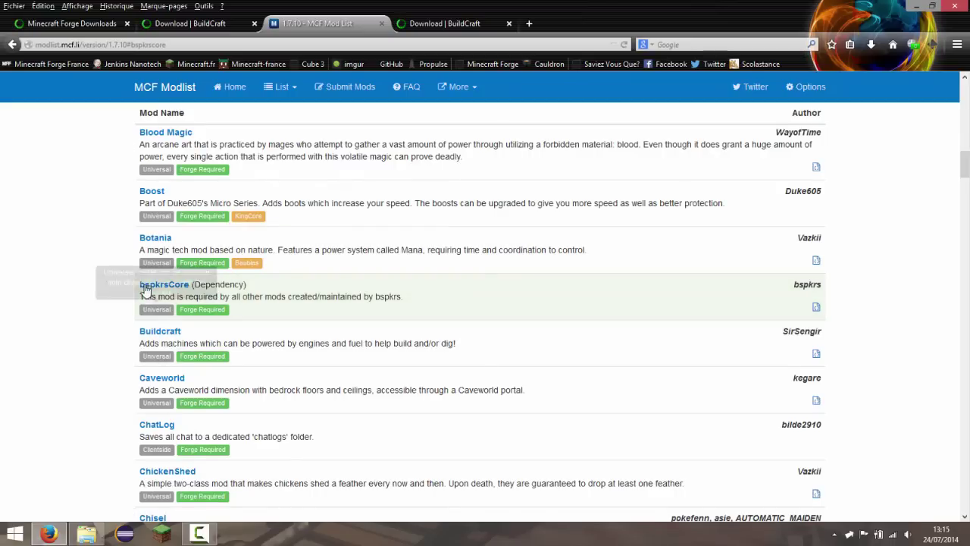
# Find IndustrialCraft 2 in the mod list and view its download site in a new tab
pyautogui.scroll(-10, 135, 317)
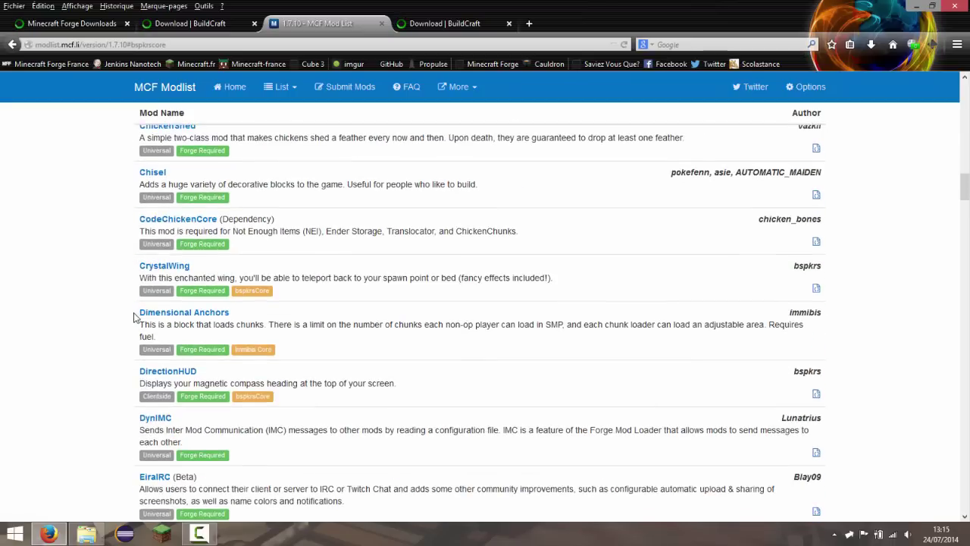
pyautogui.scroll(-15, 134, 316)
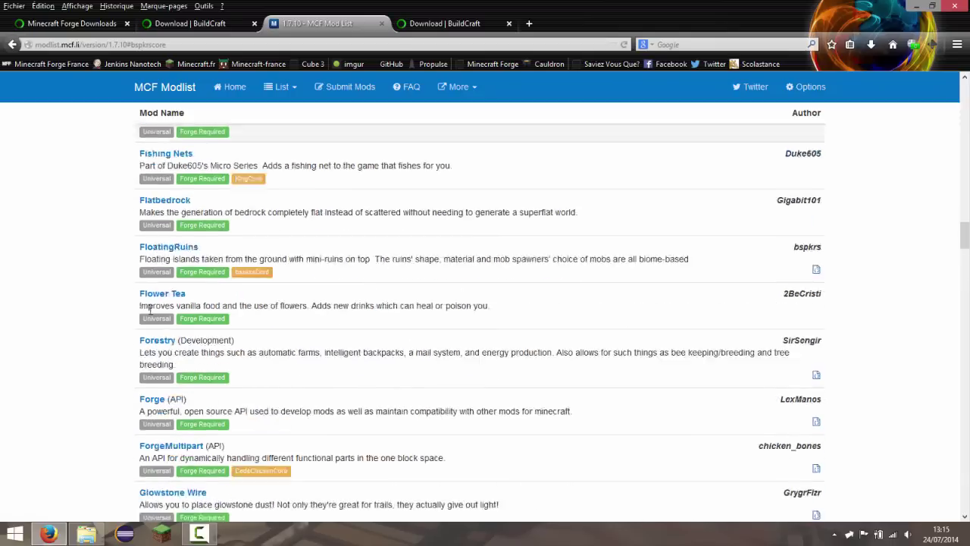
pyautogui.scroll(-5, 142, 334)
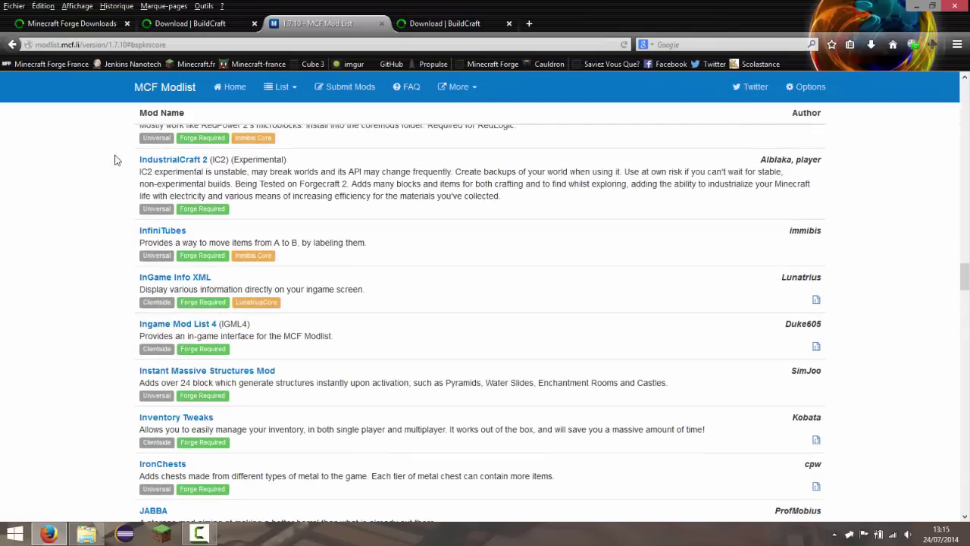
pyautogui.scroll(3, 65, 255)
pyautogui.rightClick(165, 297)
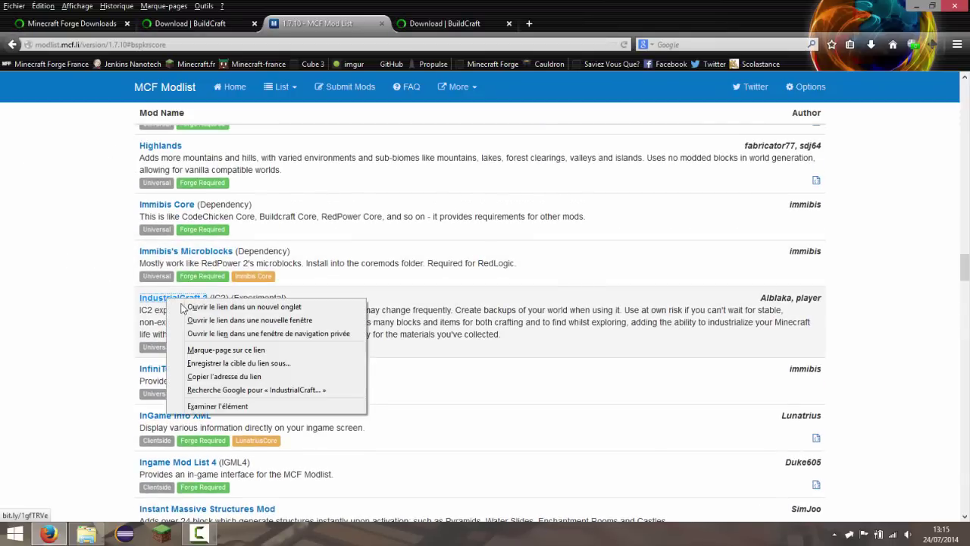
pyautogui.click(205, 305)
pyautogui.click(450, 24)
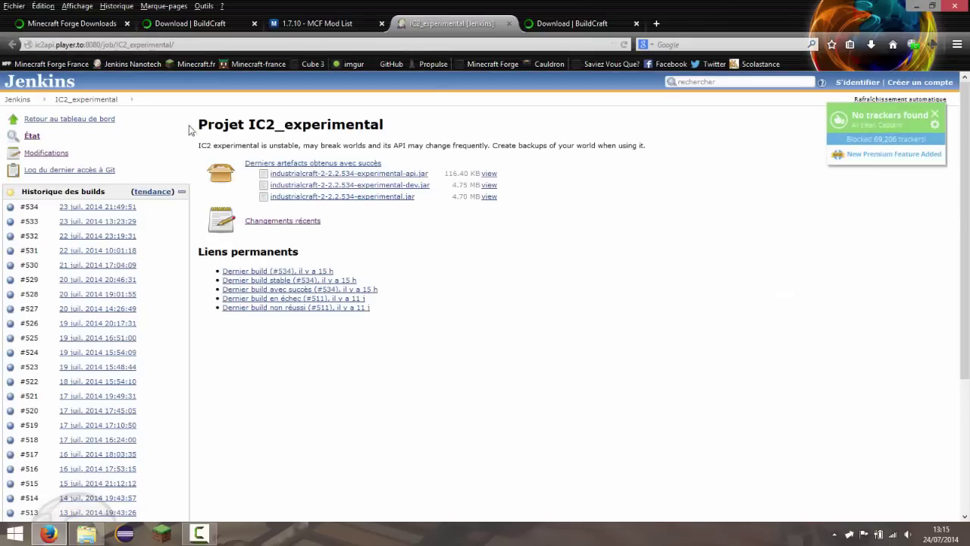
# Open IC2_experimental build #534 and save industrialcraft-2-2.2.534-experimental.jar
pyautogui.click(97, 210)
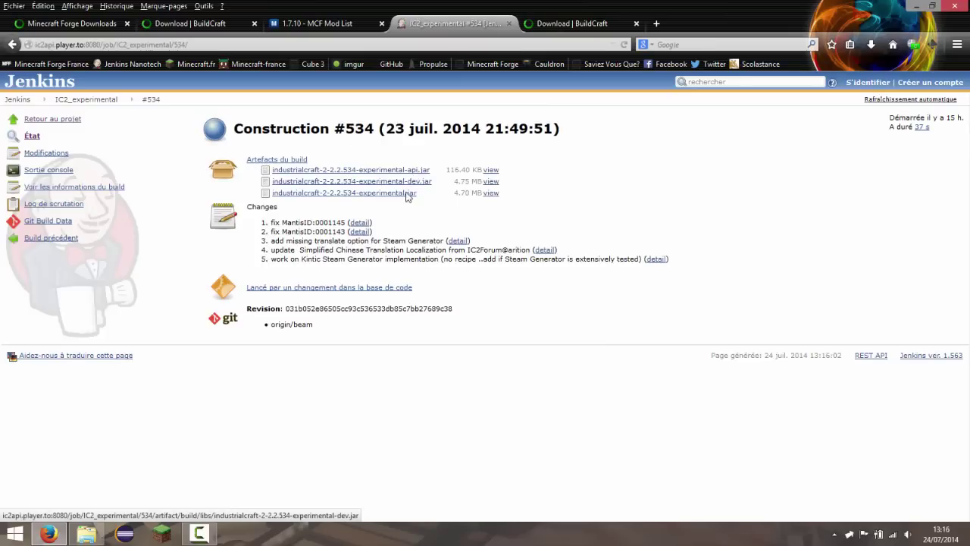
pyautogui.click(396, 195)
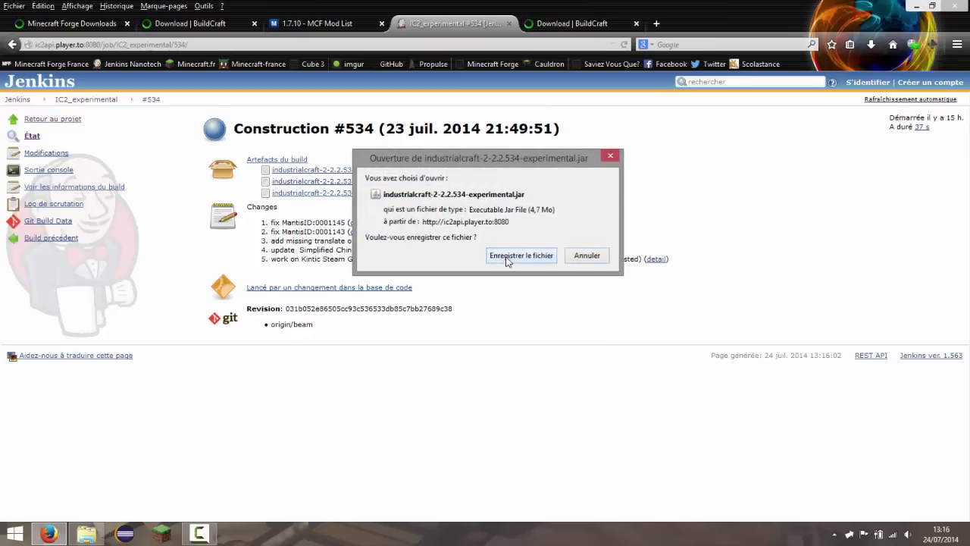
pyautogui.click(508, 258)
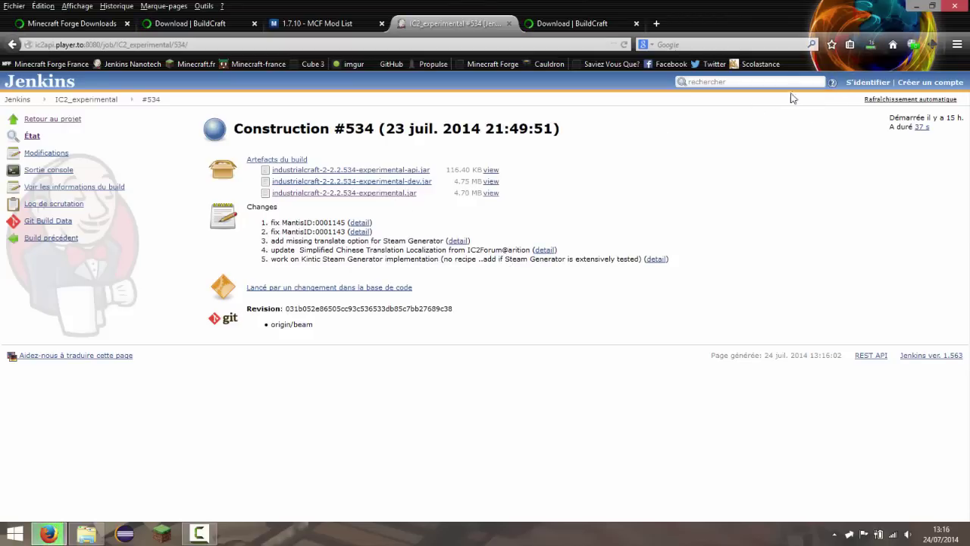
# Close the IndustrialCraft tab and save buildcraft-6.0.17.jar for Minecraft 1.7.10 from the BuildCraft download page
pyautogui.click(509, 23)
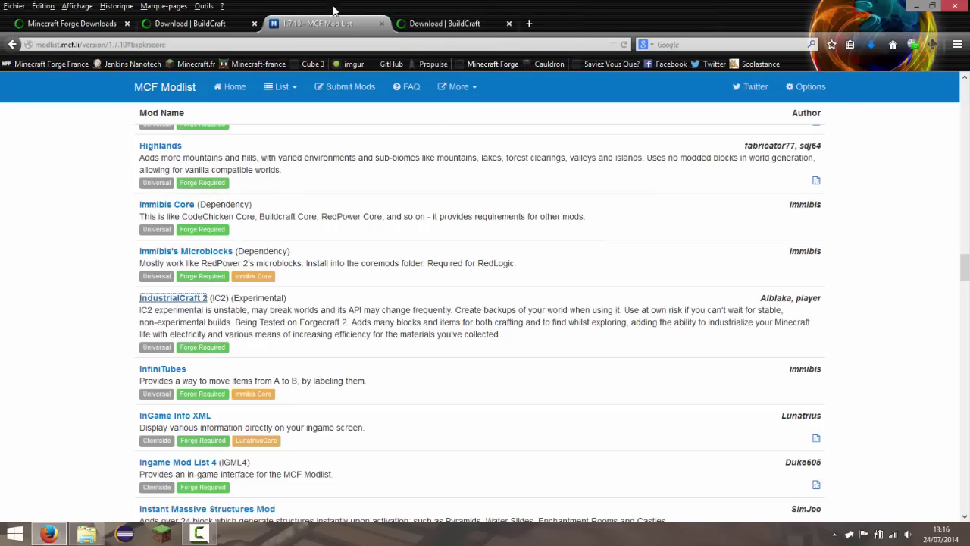
pyautogui.click(457, 19)
pyautogui.scroll(-5, 367, 284)
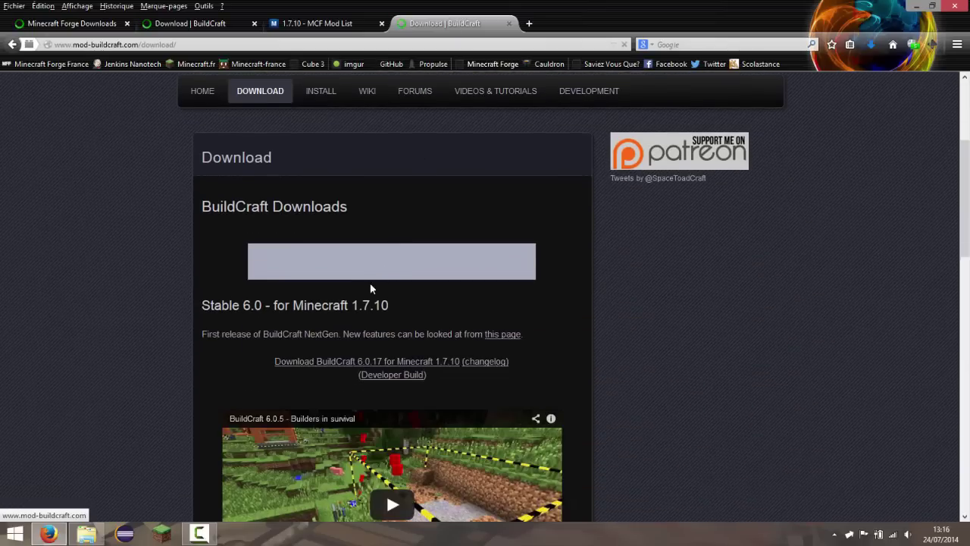
pyautogui.scroll(-1, 361, 285)
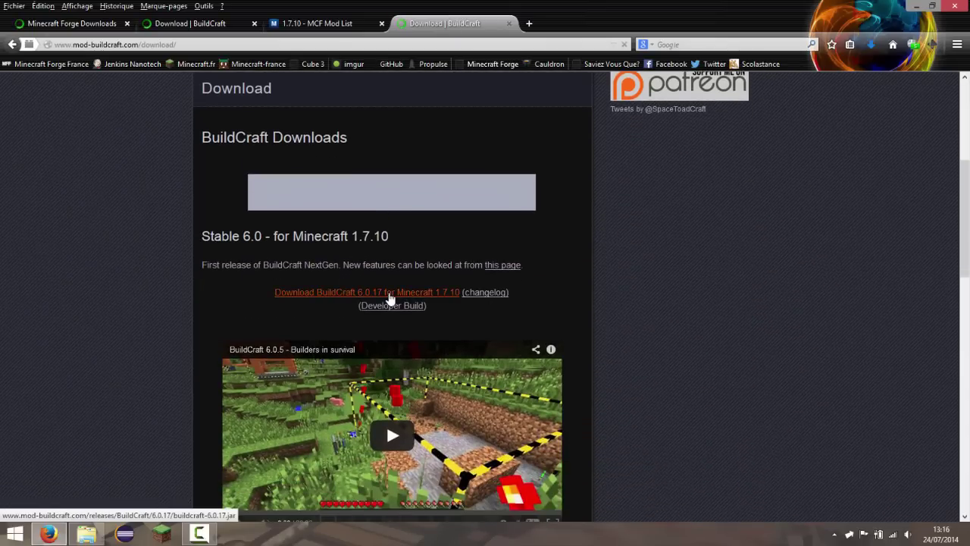
pyautogui.click(497, 253)
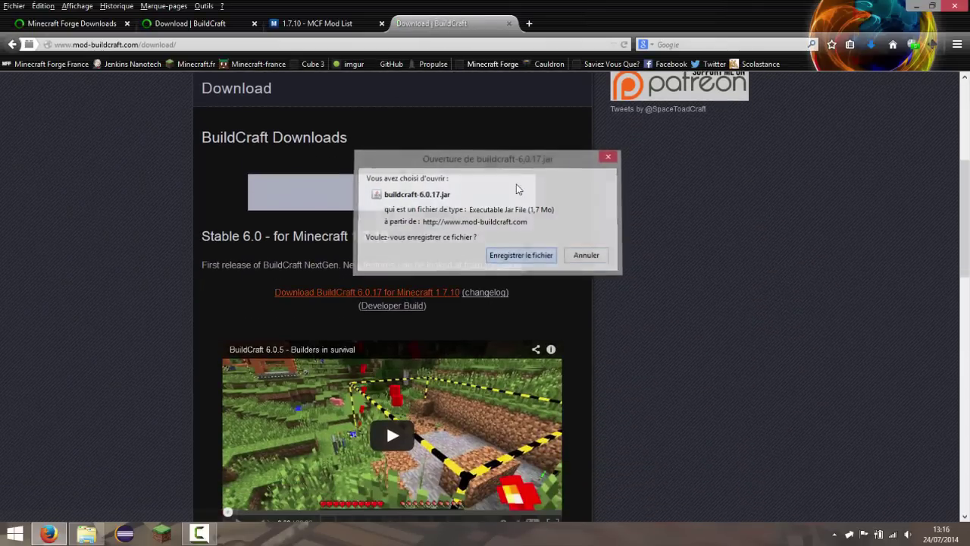
# Close the BuildCraft download tab and check the recent downloads for the BuildCraft and IndustrialCraft jars
pyautogui.click(508, 23)
pyautogui.click(871, 45)
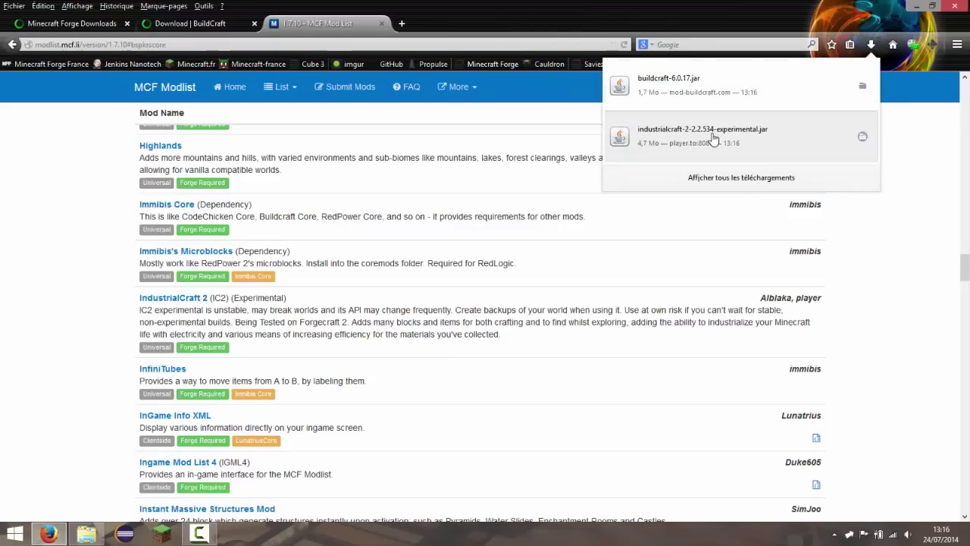
pyautogui.click(22, 357)
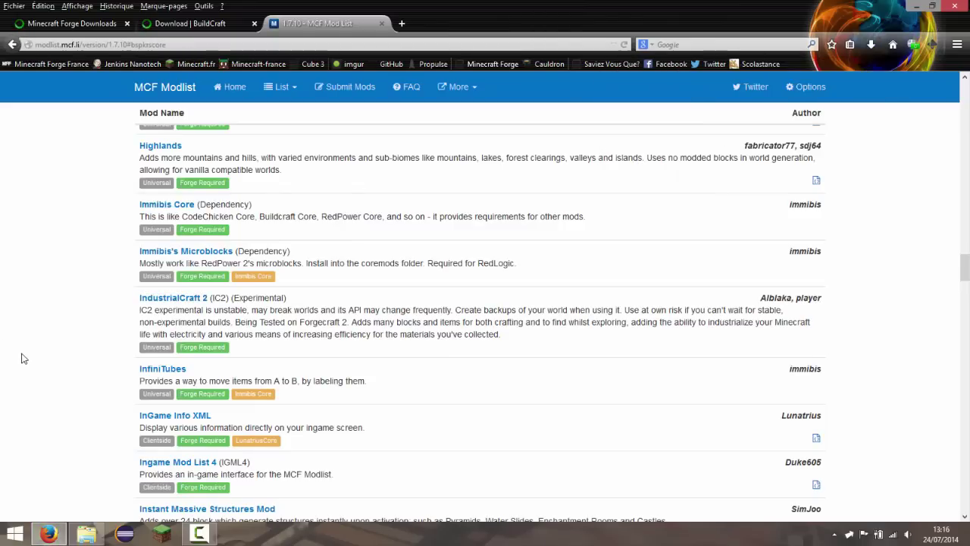
# Find Not Enough Items (NEI) in the 1.7.10 mod list and open its page in a new tab
pyautogui.scroll(-7, 22, 357)
pyautogui.scroll(-2, 22, 360)
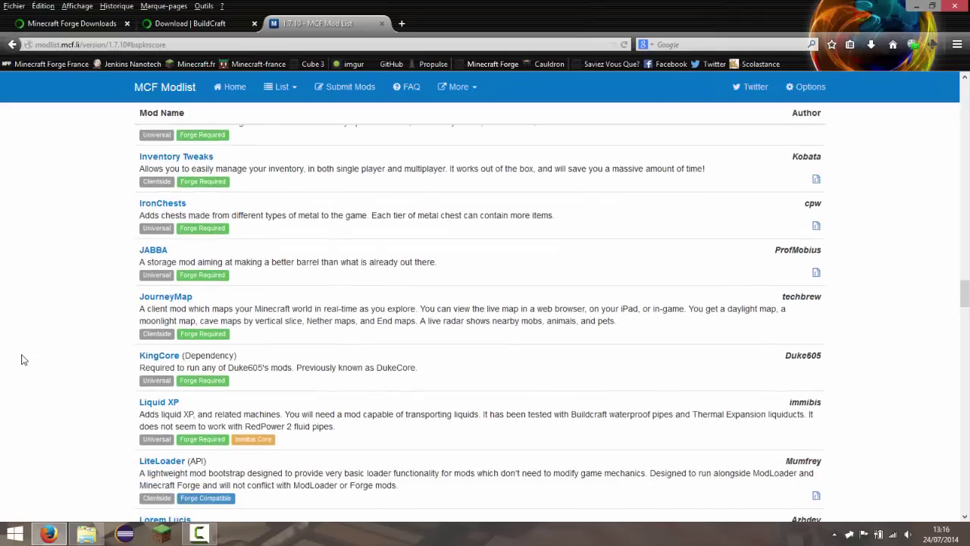
pyautogui.scroll(-2, 65, 357)
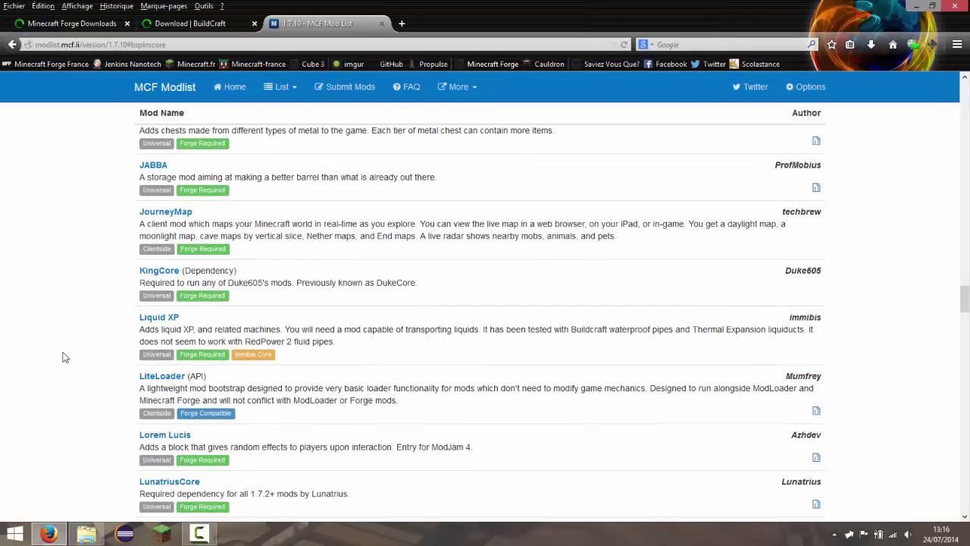
pyautogui.scroll(-2, 66, 357)
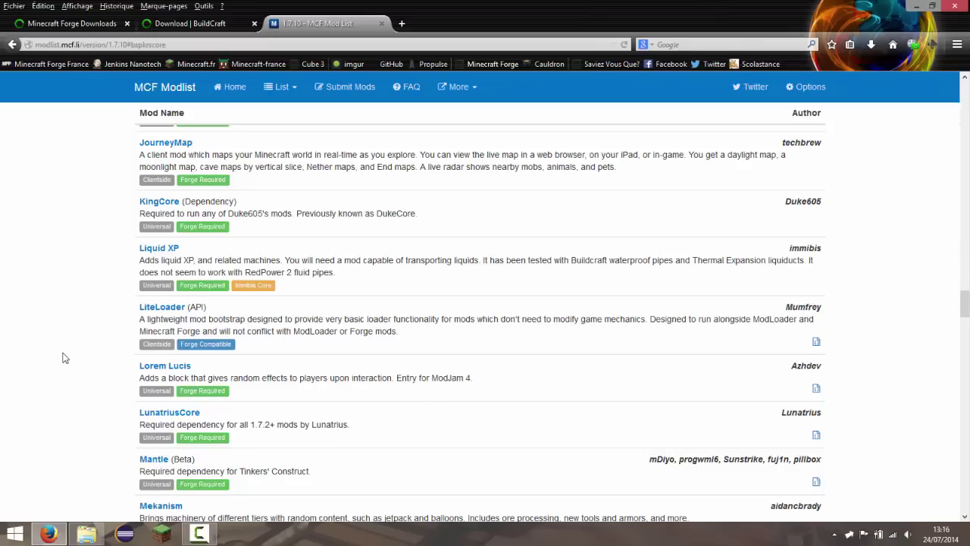
pyautogui.scroll(-10, 64, 358)
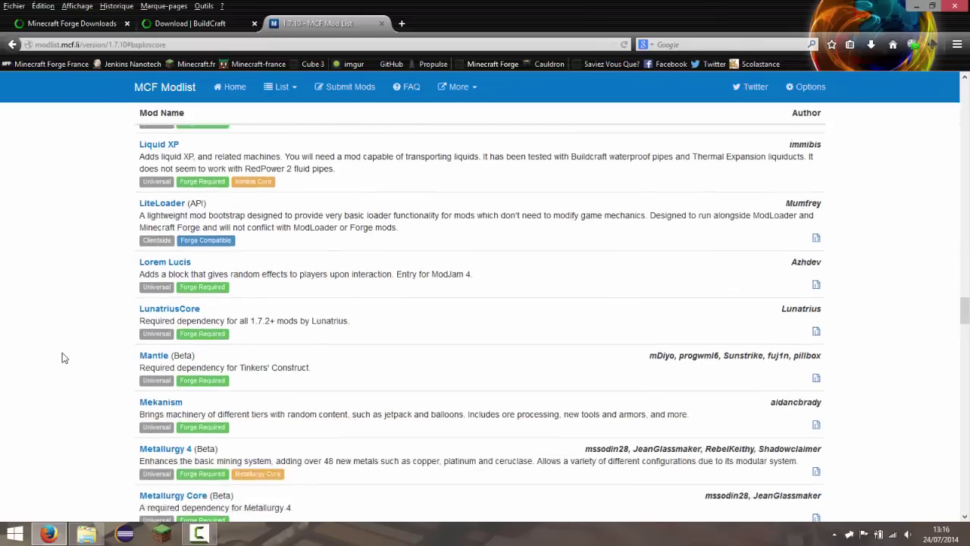
pyautogui.scroll(-1, 64, 357)
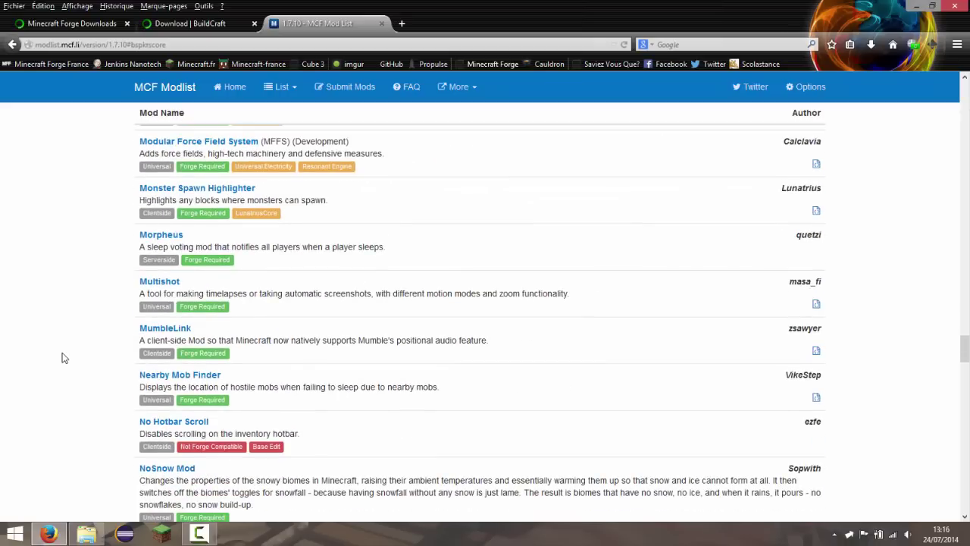
pyautogui.scroll(2, 69, 362)
pyautogui.scroll(-4, 143, 401)
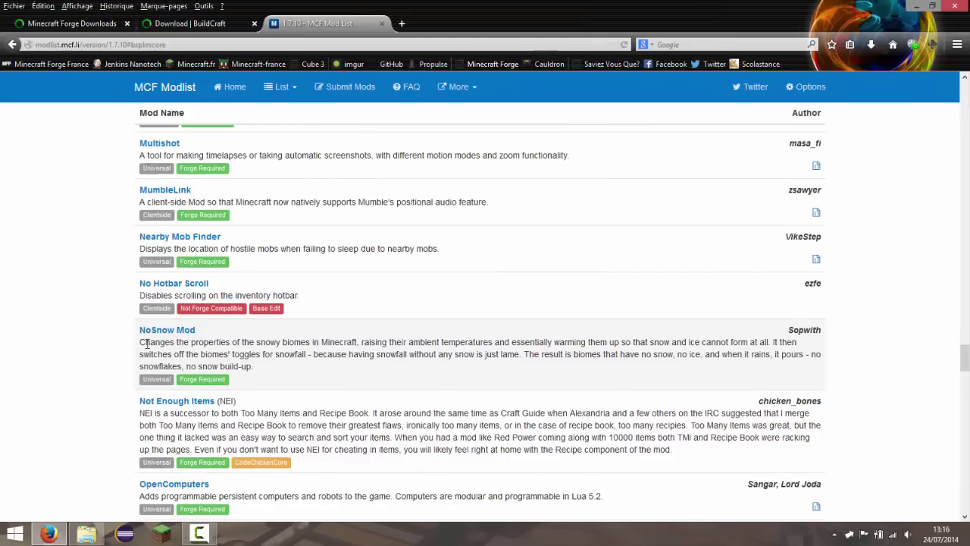
pyautogui.scroll(-2, 146, 343)
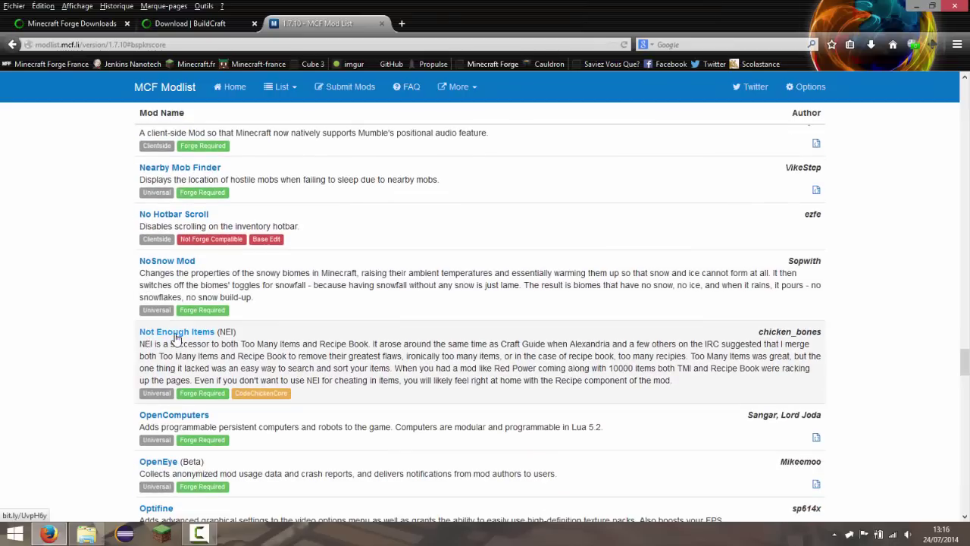
pyautogui.rightClick(175, 337)
pyautogui.click(228, 342)
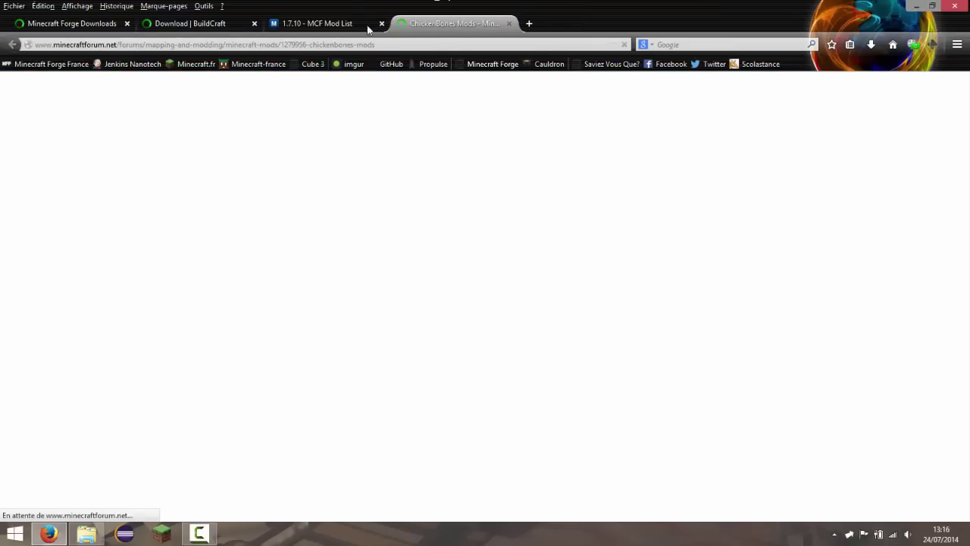
# Review the ChickenBones Mods forum thread, open its Downloads page and close the thread
pyautogui.click(368, 28)
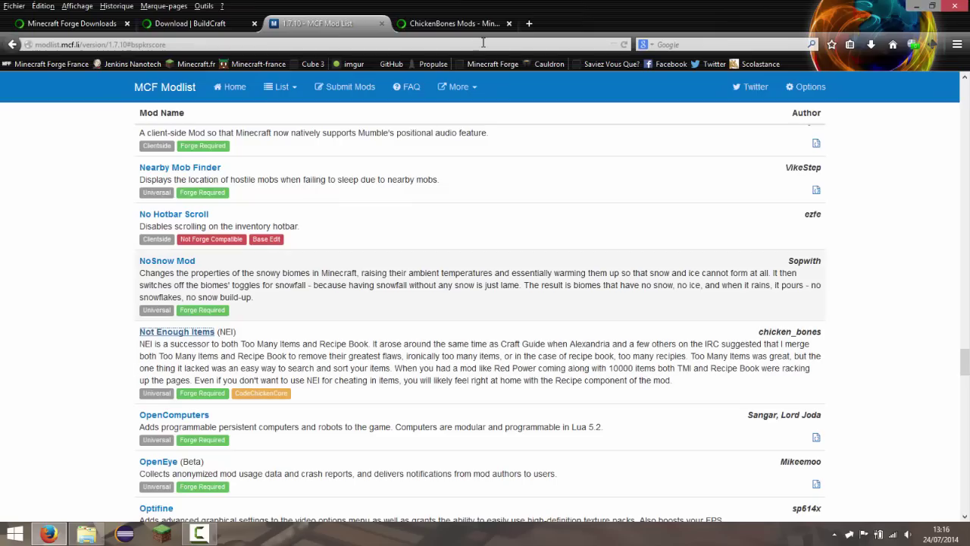
pyautogui.click(444, 25)
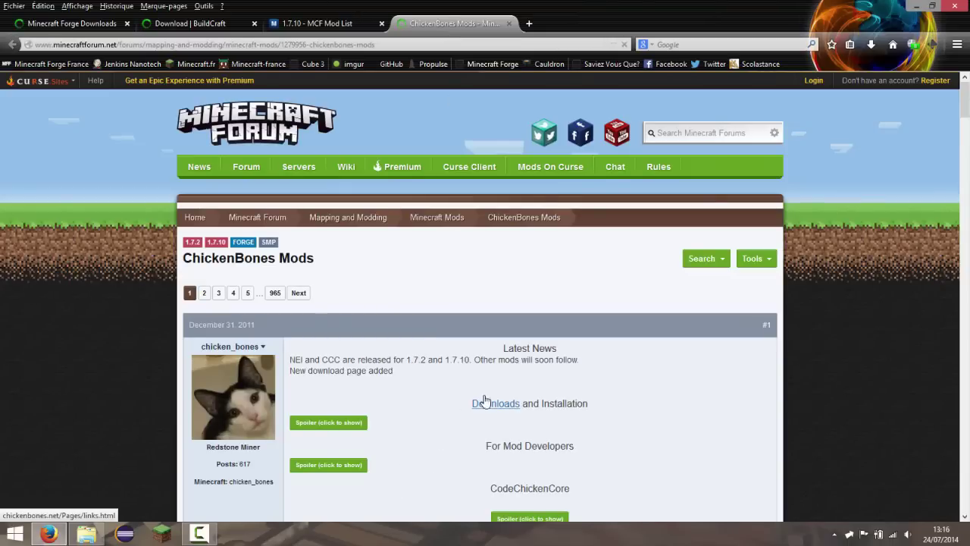
pyautogui.scroll(-2, 492, 409)
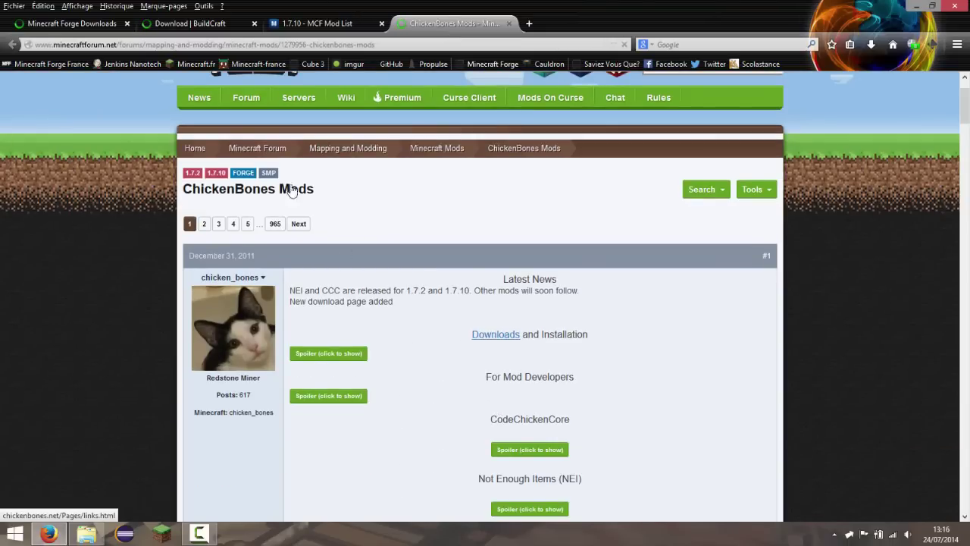
pyautogui.scroll(-3, 291, 189)
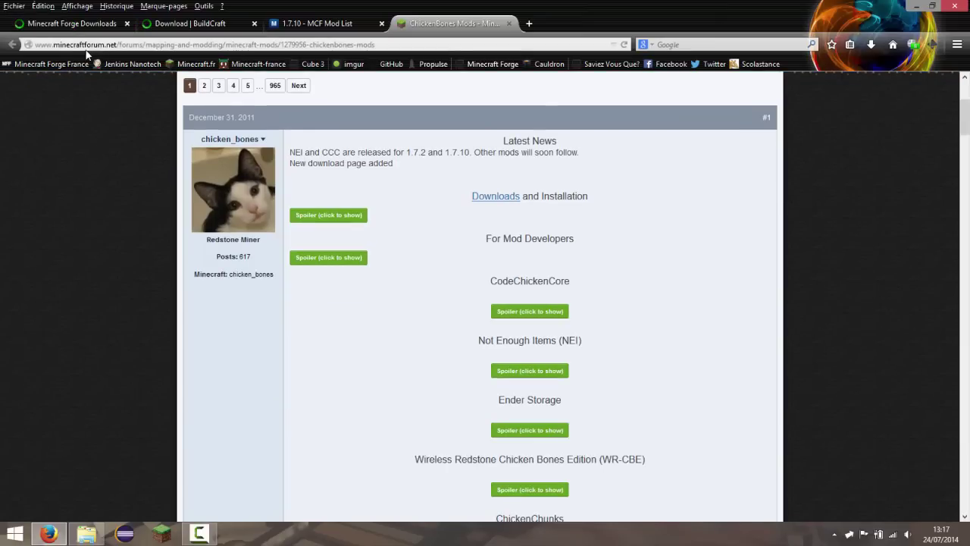
pyautogui.scroll(-10, 428, 337)
pyautogui.scroll(10, 434, 318)
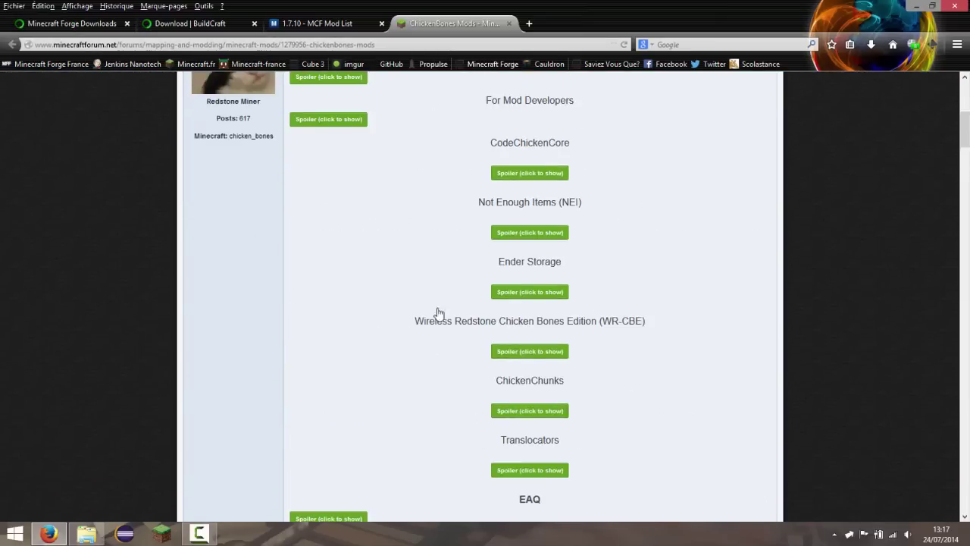
pyautogui.click(488, 199)
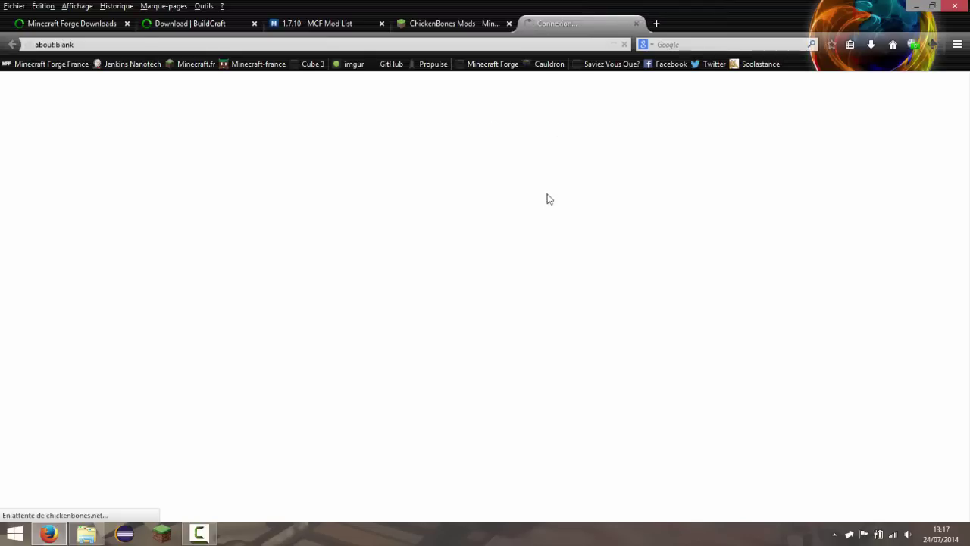
pyautogui.click(455, 23)
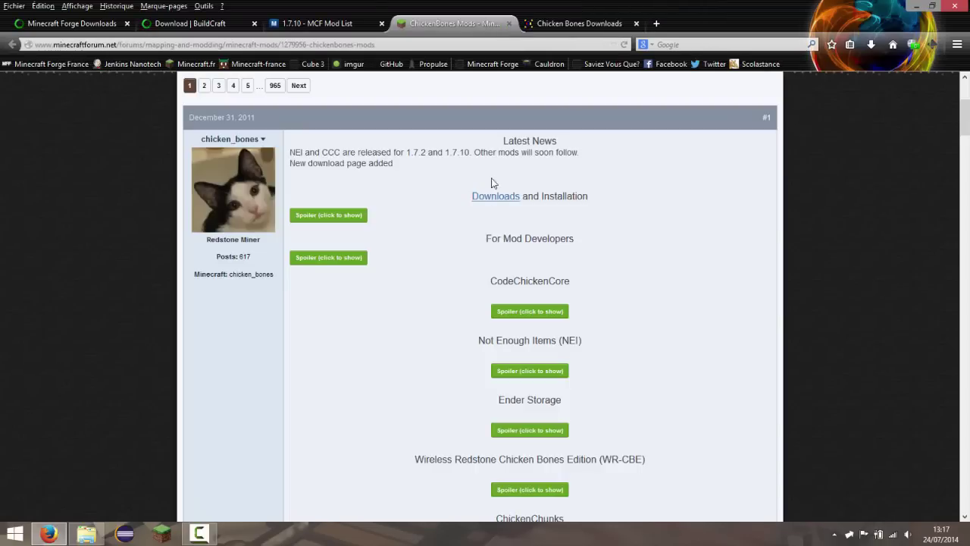
pyautogui.click(535, 26)
pyautogui.click(507, 24)
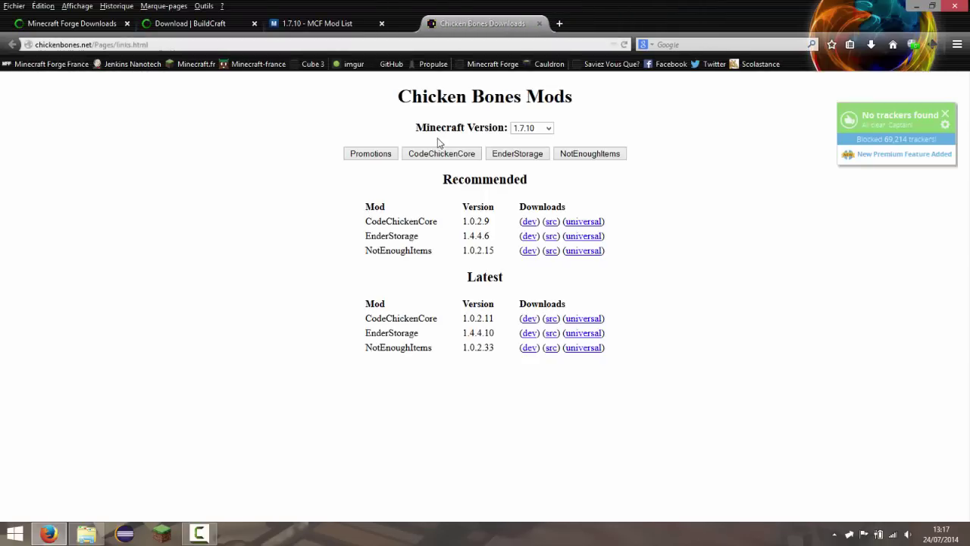
# Choose Minecraft version 1.7.10 and open the latest universal downloads of CodeChickenCore and NotEnoughItems in new tabs
pyautogui.click(551, 127)
pyautogui.click(549, 136)
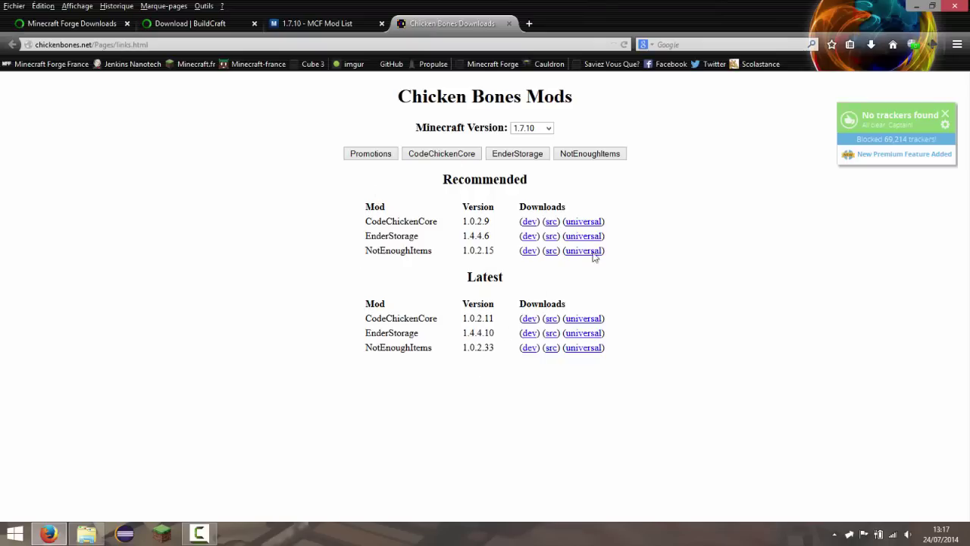
pyautogui.moveTo(601, 318); pyautogui.dragTo(519, 320)
pyautogui.click(560, 326)
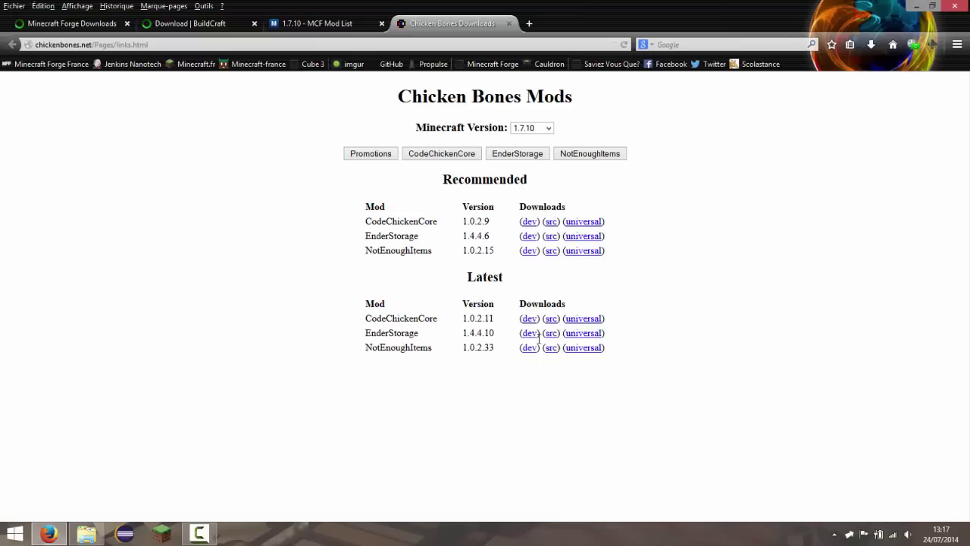
pyautogui.rightClick(567, 324)
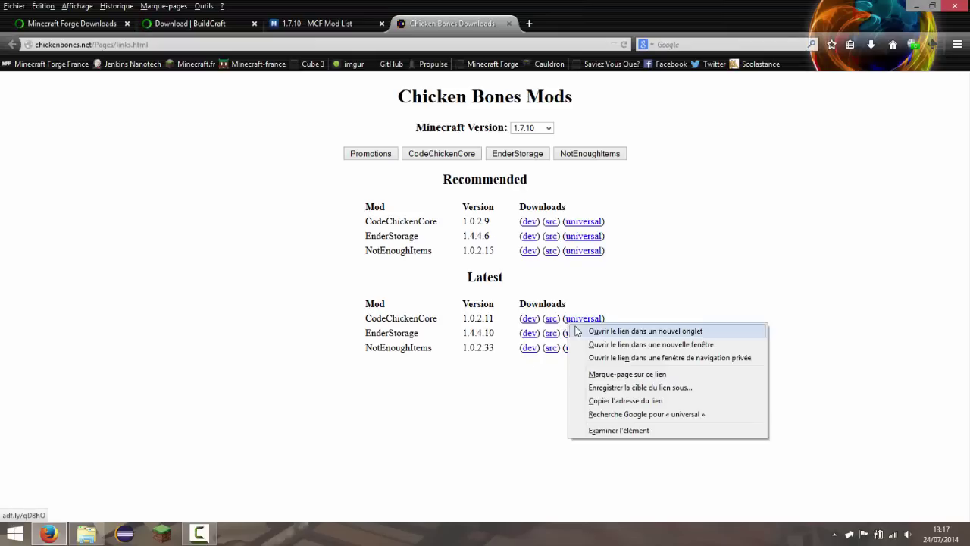
pyautogui.click(579, 330)
pyautogui.rightClick(588, 348)
pyautogui.click(644, 355)
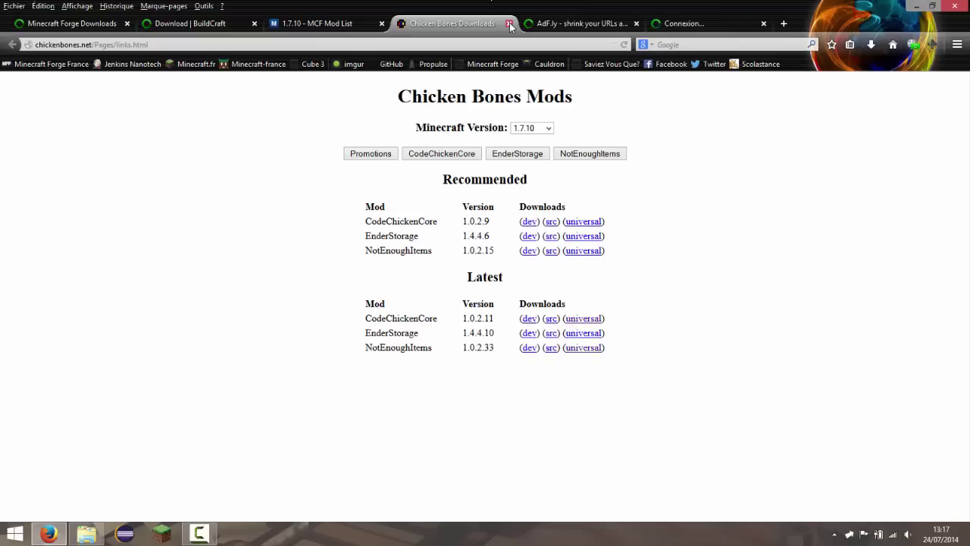
# Close the Chicken Bones downloads page, save NotEnoughItems-1.7.10-1.0.2.33-universal.jar and close its tab
pyautogui.click(509, 24)
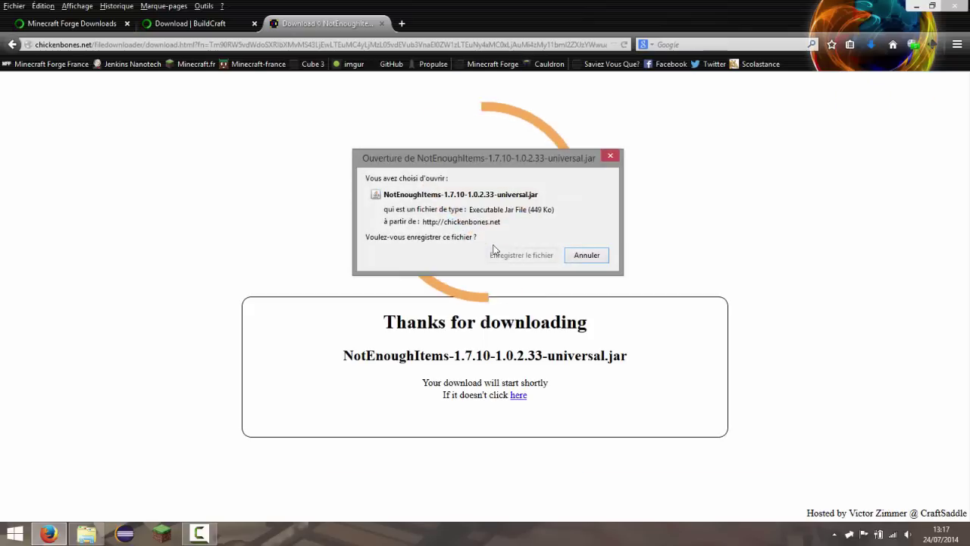
pyautogui.click(498, 255)
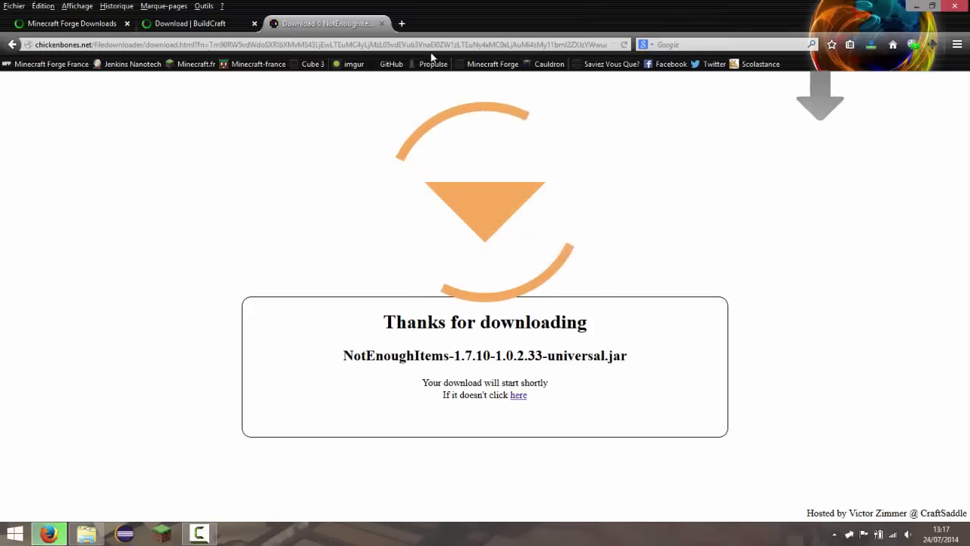
pyautogui.click(381, 23)
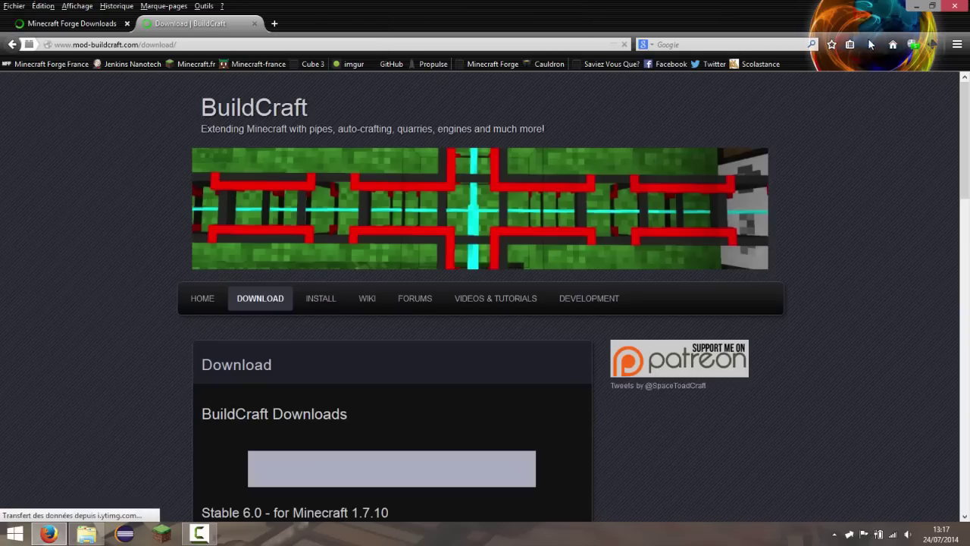
# Show the full downloads library and arrange its window alongside the .minecraft mods folder
pyautogui.click(872, 44)
pyautogui.click(692, 225)
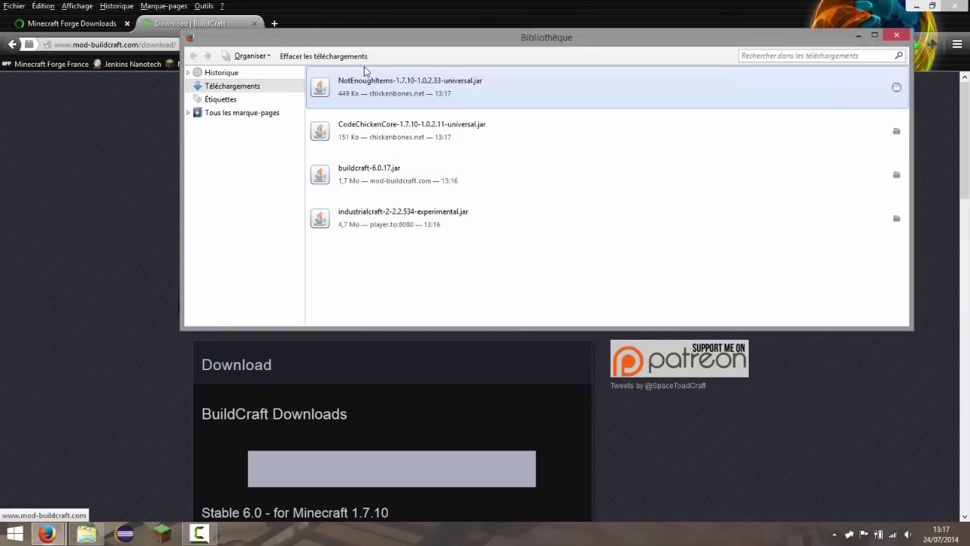
pyautogui.moveTo(334, 38); pyautogui.dragTo(201, 43)
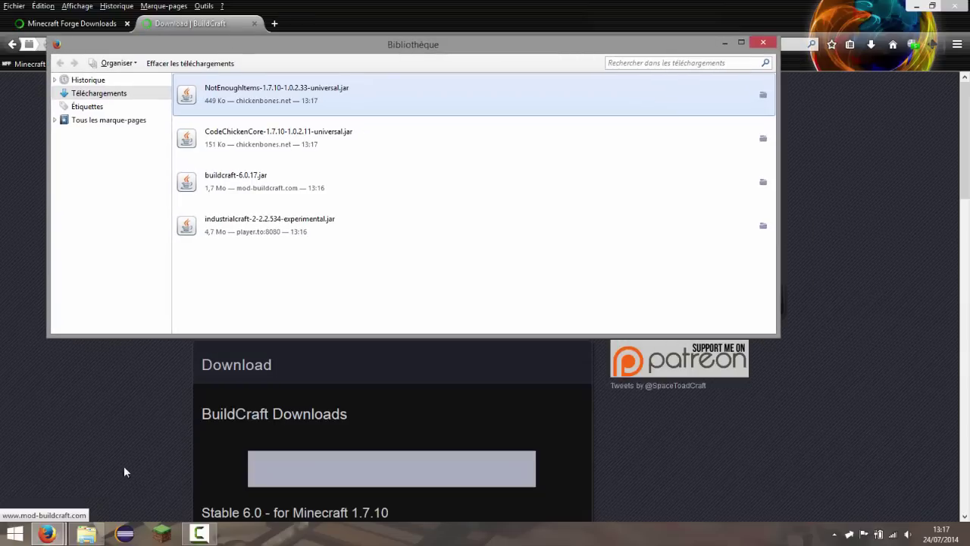
pyautogui.click(86, 534)
pyautogui.moveTo(428, 160); pyautogui.dragTo(461, 198)
# Copy the downloaded NotEnoughItems, CodeChickenCore, BuildCraft and IndustrialCraft jars from the downloads library into the mods folder
pyautogui.click(249, 106)
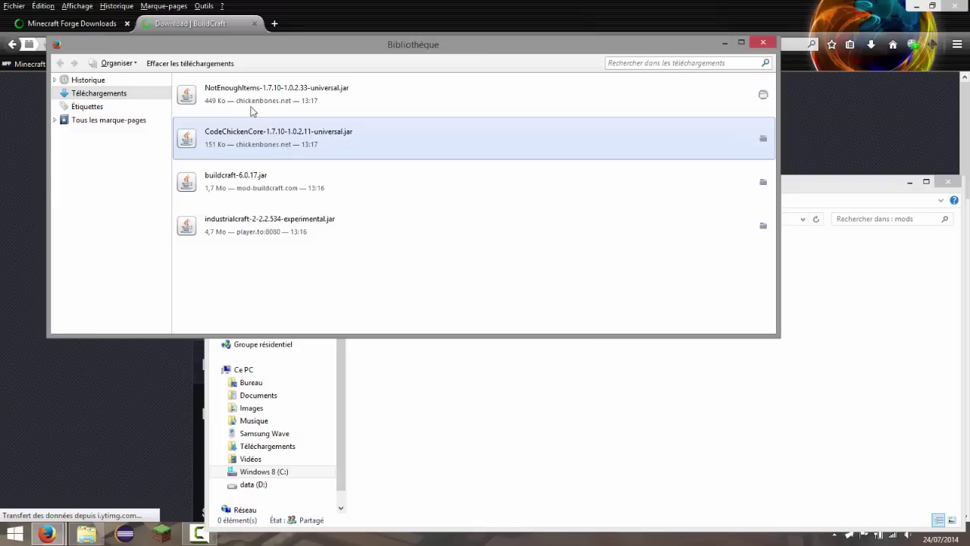
pyautogui.moveTo(250, 106); pyautogui.dragTo(679, 452)
pyautogui.moveTo(240, 144); pyautogui.dragTo(505, 286)
pyautogui.click(242, 181)
pyautogui.moveTo(243, 182); pyautogui.dragTo(655, 394)
pyautogui.click(197, 219)
# Clear the download history and close the downloads library window
pyautogui.click(396, 134)
pyautogui.rightClick(398, 132)
pyautogui.click(452, 200)
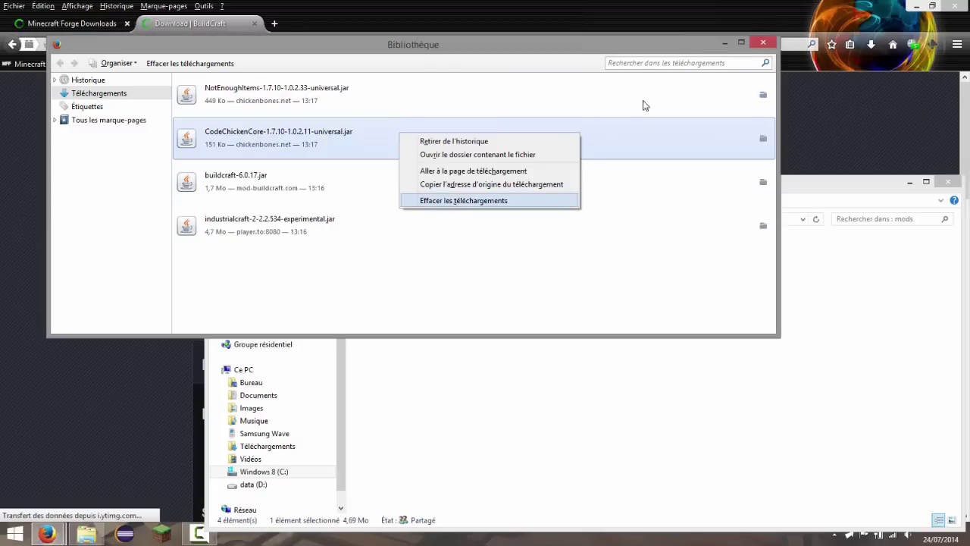
pyautogui.click(762, 43)
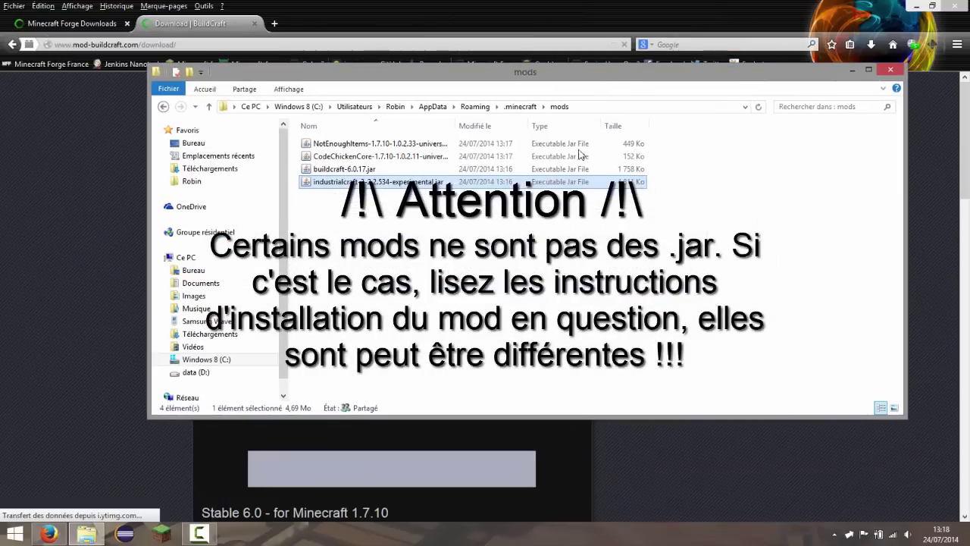
# Start the Minecraft Launcher, show its development console and launch the game with the Forge profile
pyautogui.click(193, 533)
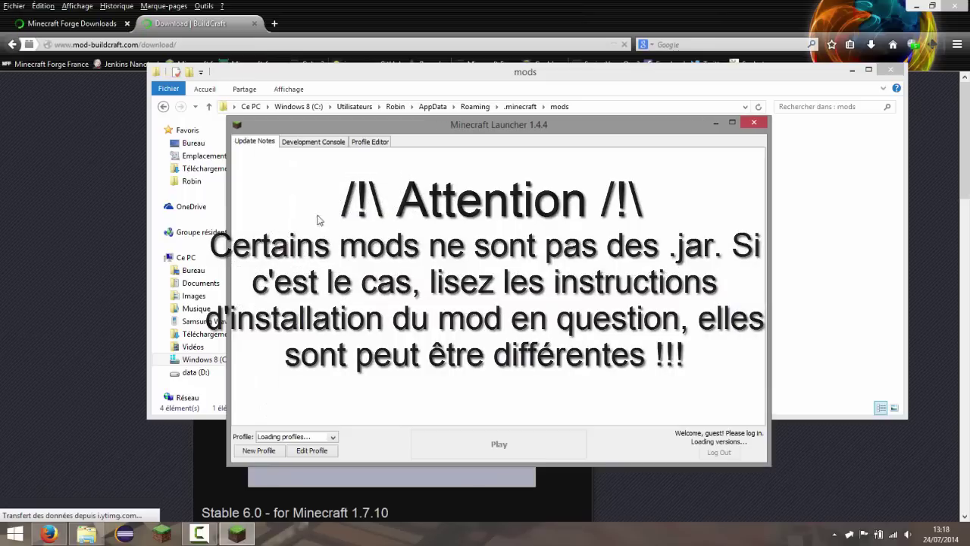
pyautogui.click(311, 141)
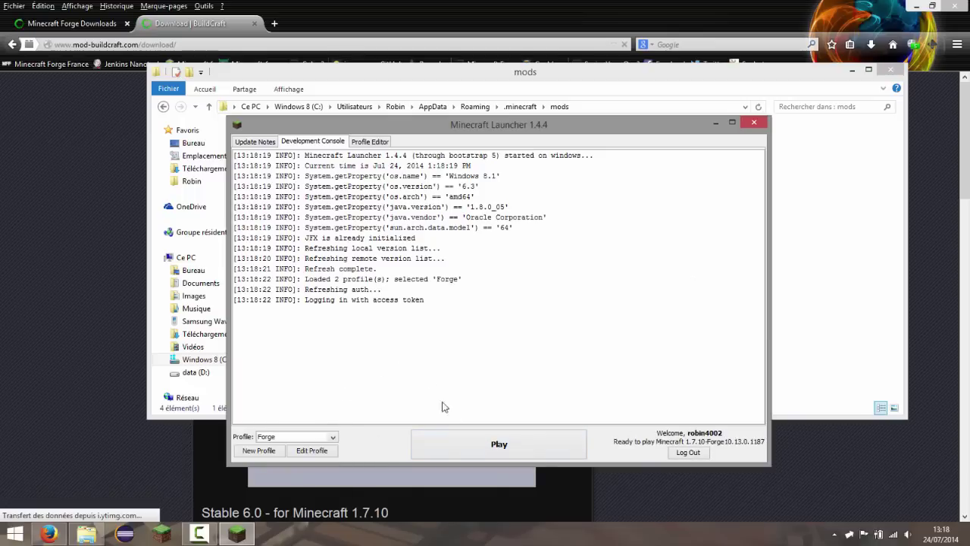
pyautogui.click(459, 441)
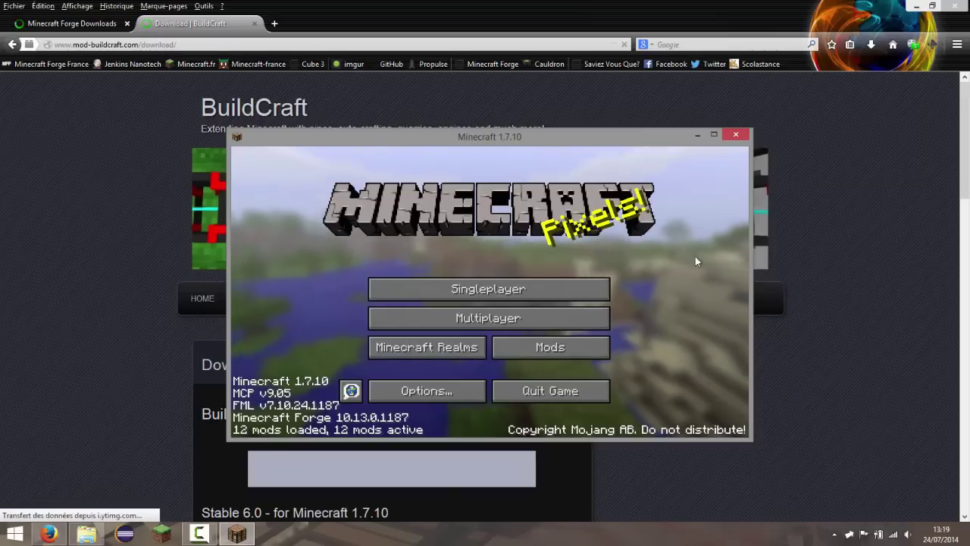
# Maximize the Minecraft 1.7.10 window and open the game's list of installed mods
pyautogui.click(716, 135)
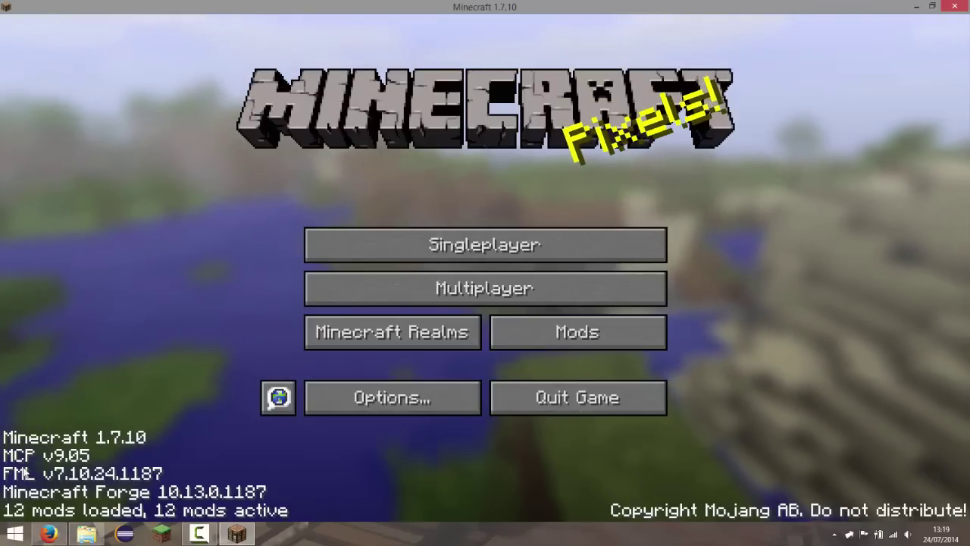
pyautogui.click(508, 336)
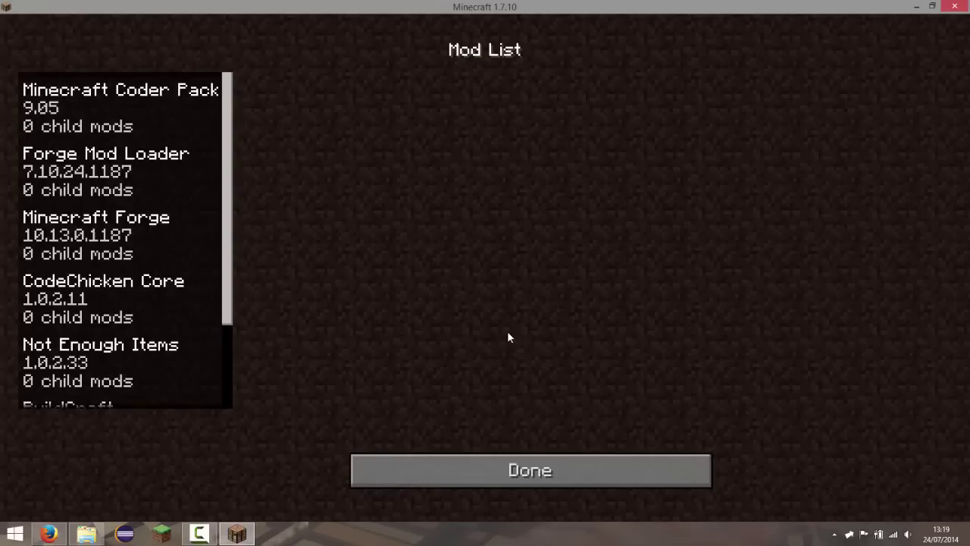
# Review the Not Enough Items, BuildCraft, IndustrialCraft 2 and CodeChicken Core entries in the mod list, and return to the title screen
pyautogui.scroll(-4, 68, 307)
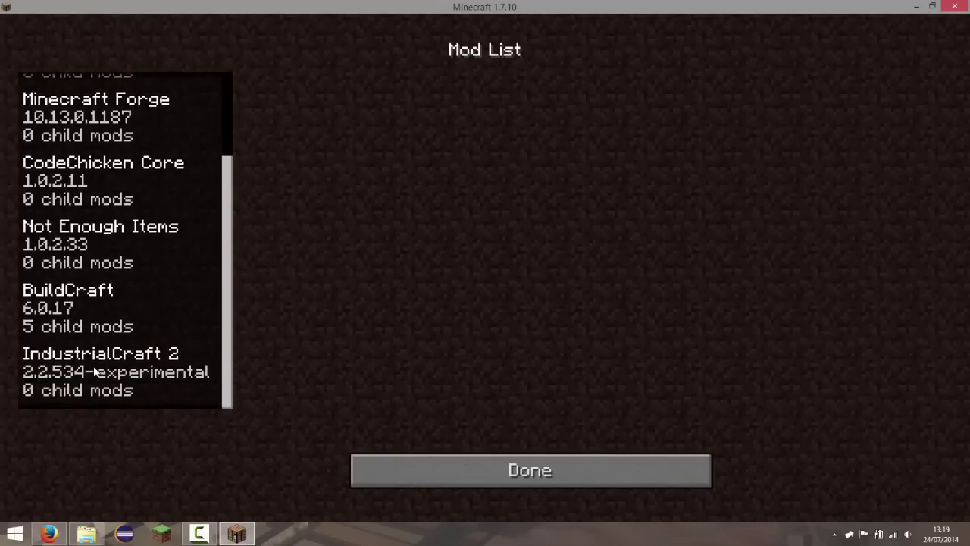
pyautogui.click(58, 250)
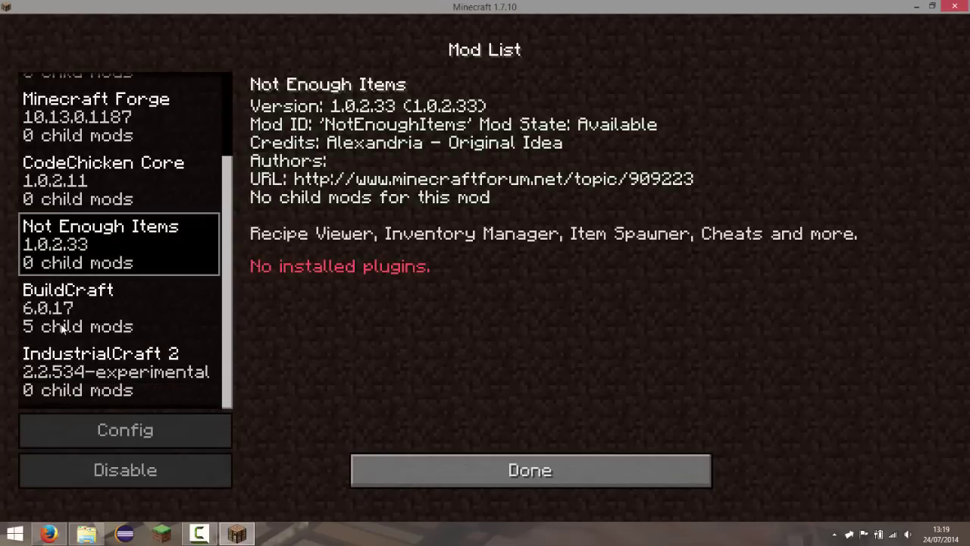
pyautogui.click(53, 331)
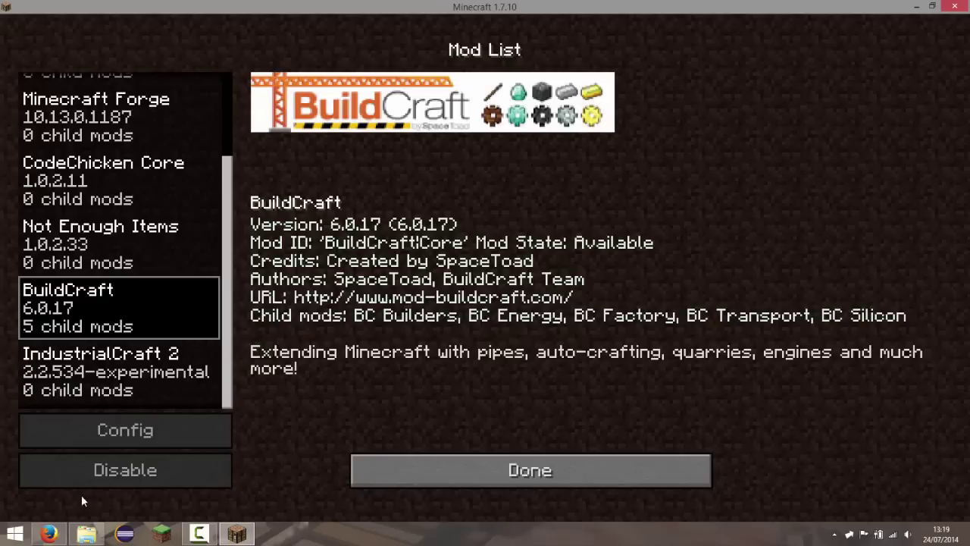
pyautogui.click(61, 391)
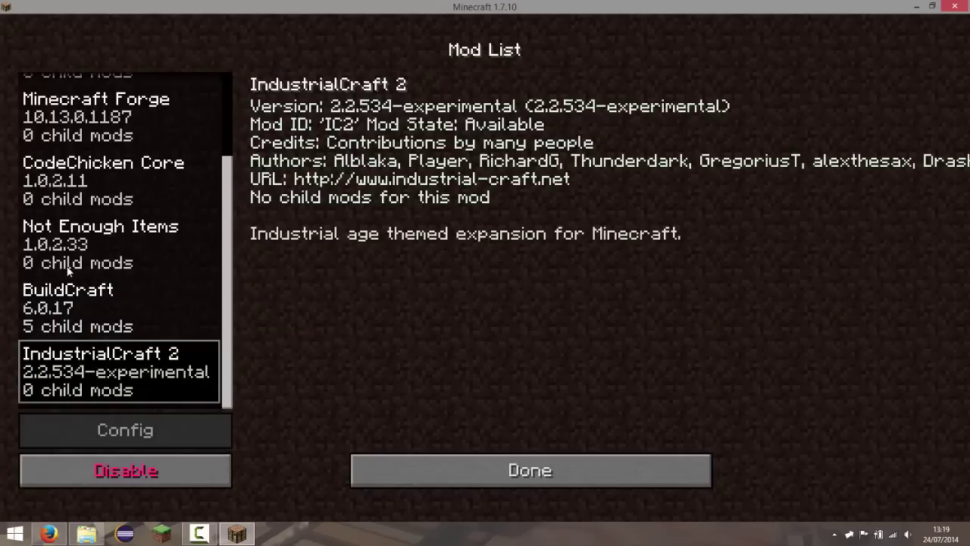
pyautogui.click(72, 250)
pyautogui.click(80, 194)
pyautogui.click(575, 469)
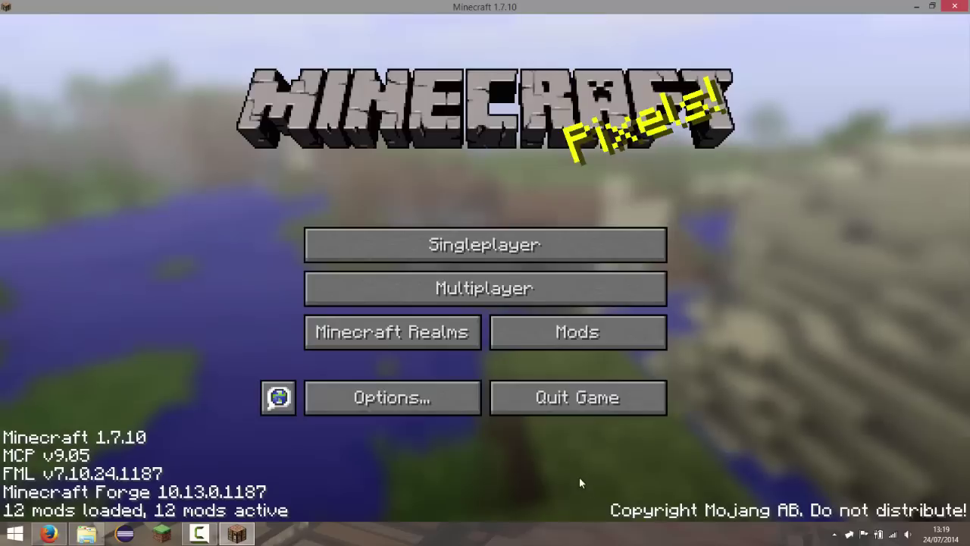
# Create a new singleplayer world named New World in Creative mode
pyautogui.click(629, 246)
pyautogui.click(639, 454)
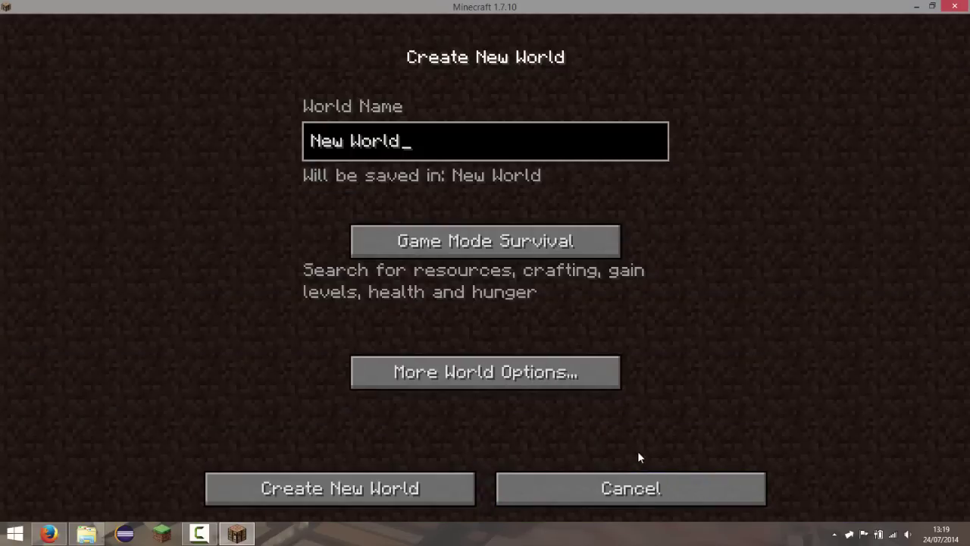
pyautogui.click(433, 251)
pyautogui.click(391, 489)
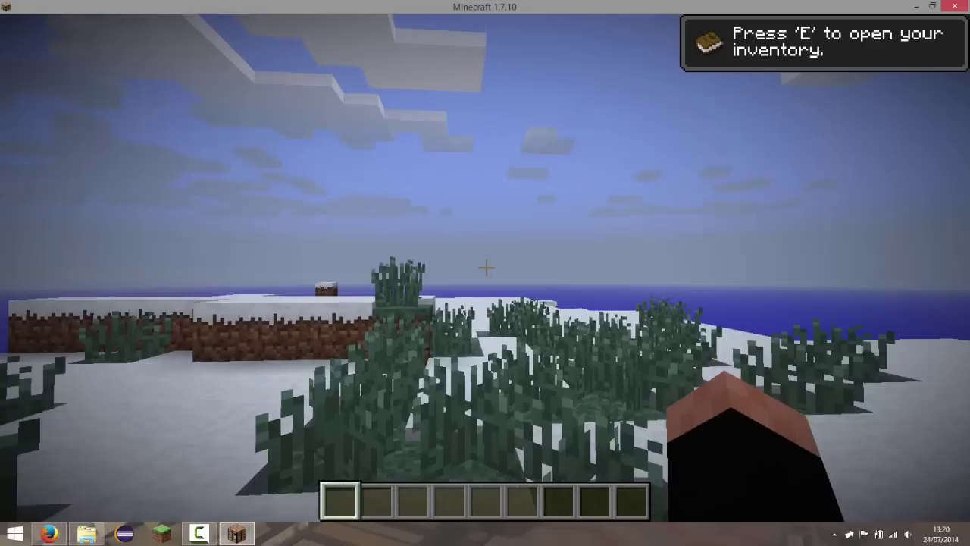
# Open the survival inventory view and browse the Not Enough Items pages for BuildCraft and IndustrialCraft items
pyautogui.press('e')
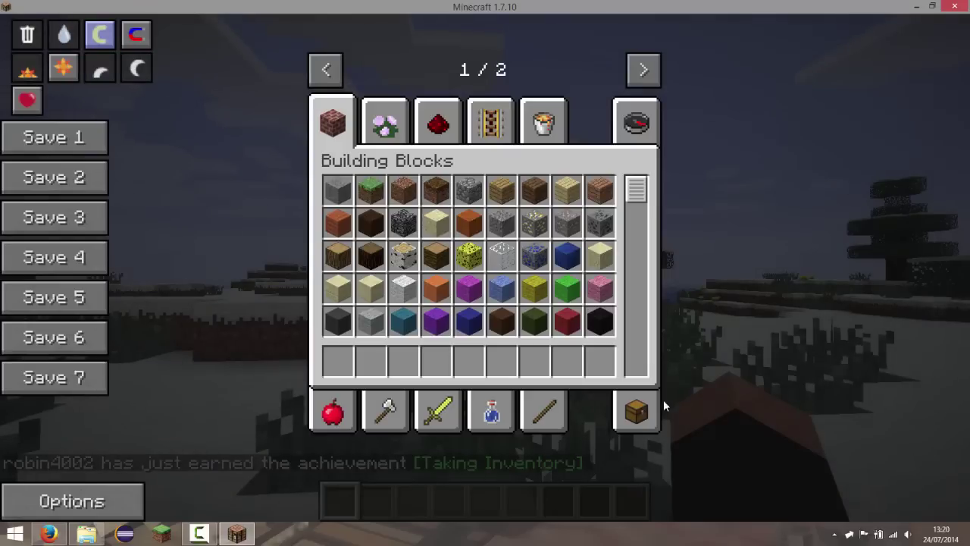
pyautogui.click(632, 423)
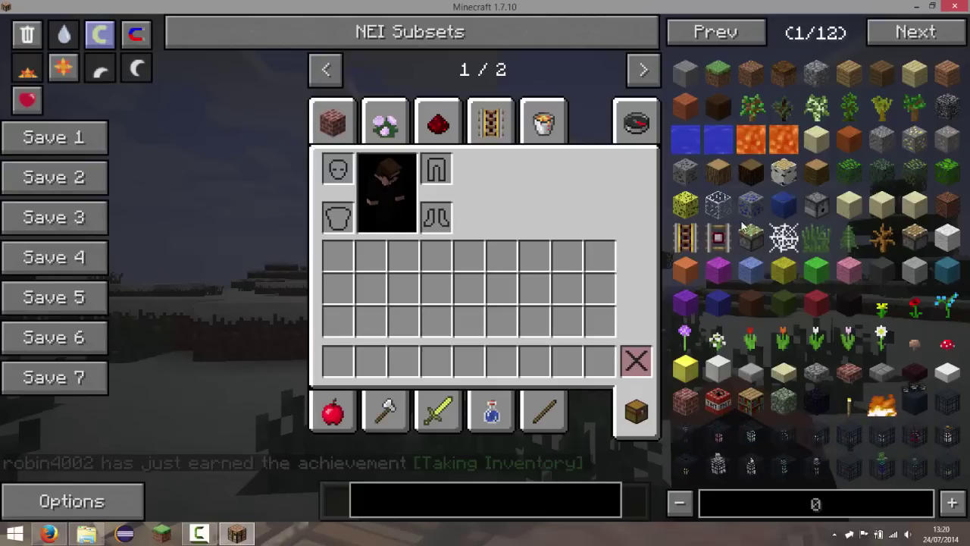
pyautogui.scroll(-1, 769, 291)
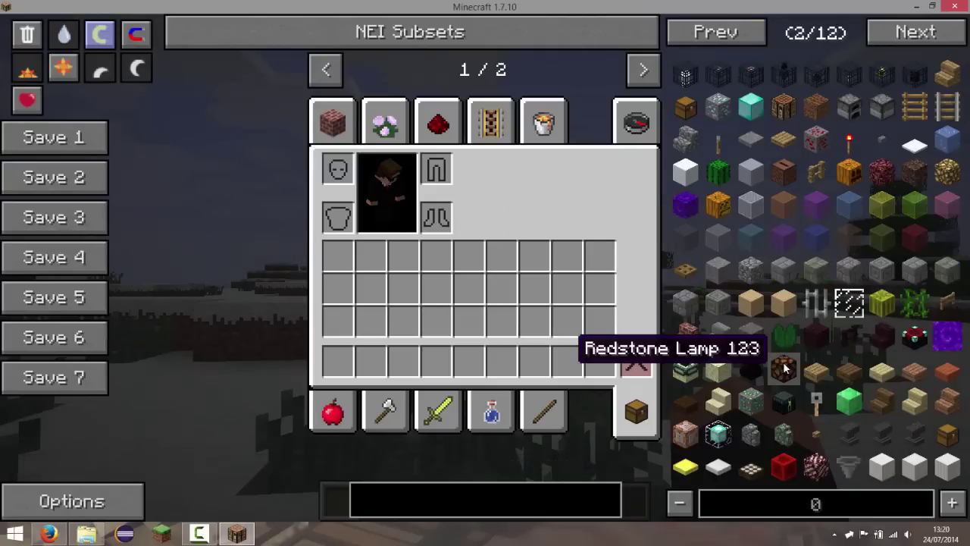
pyautogui.scroll(3, 814, 324)
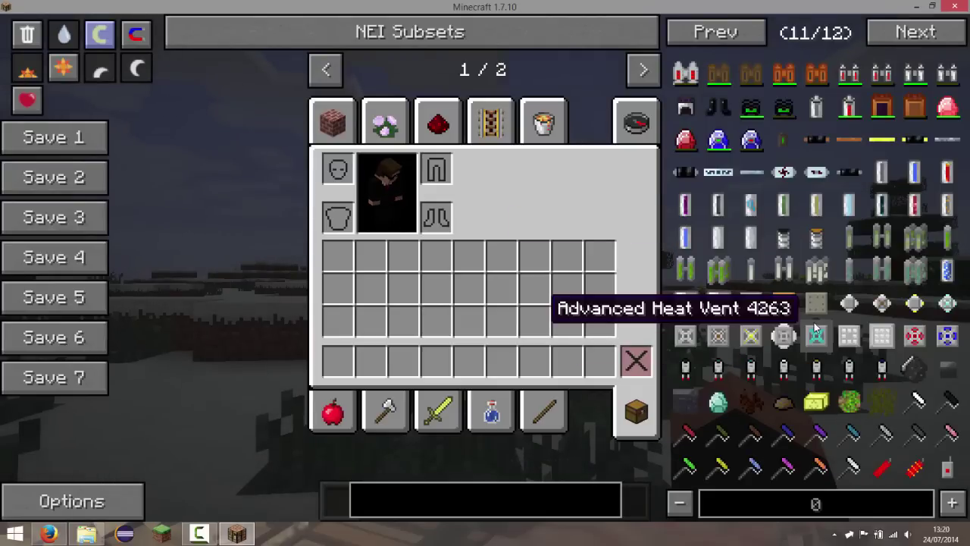
pyautogui.scroll(-1, 814, 325)
pyautogui.scroll(1, 803, 186)
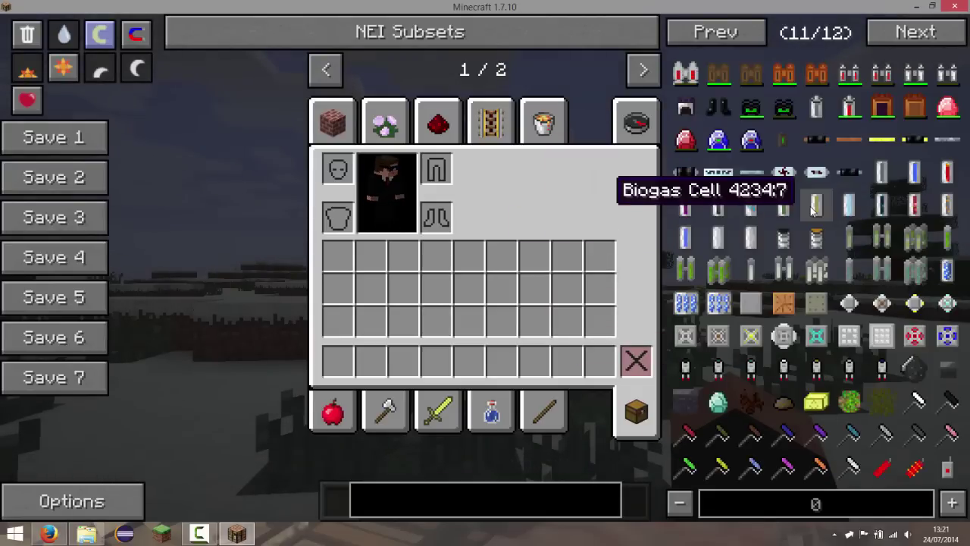
pyautogui.scroll(1, 827, 310)
pyautogui.scroll(1, 827, 310)
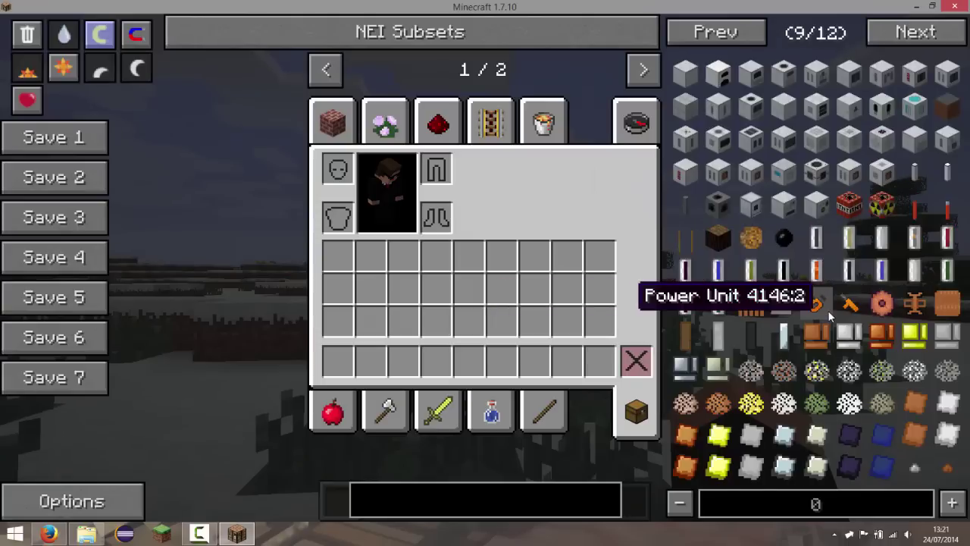
pyautogui.scroll(1, 828, 310)
pyautogui.scroll(1, 827, 310)
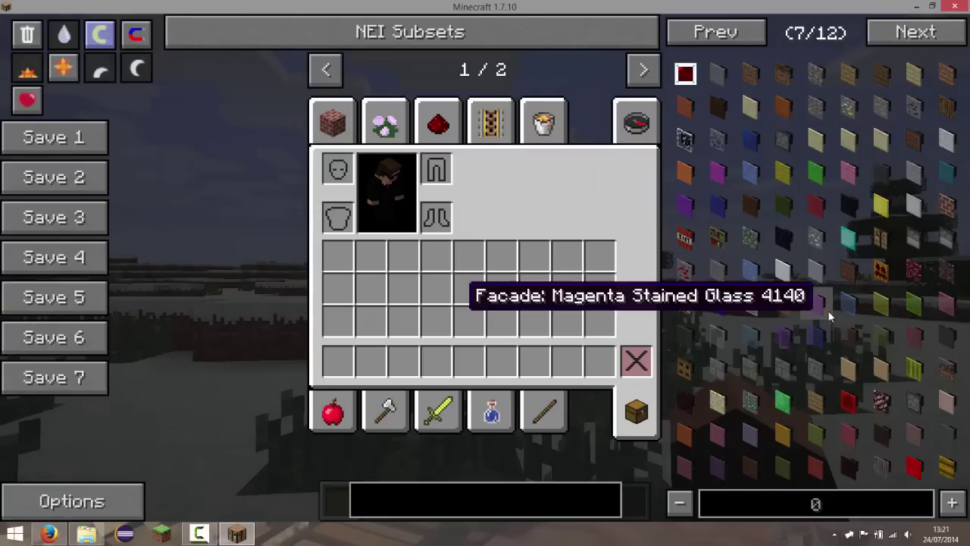
pyautogui.scroll(1, 784, 270)
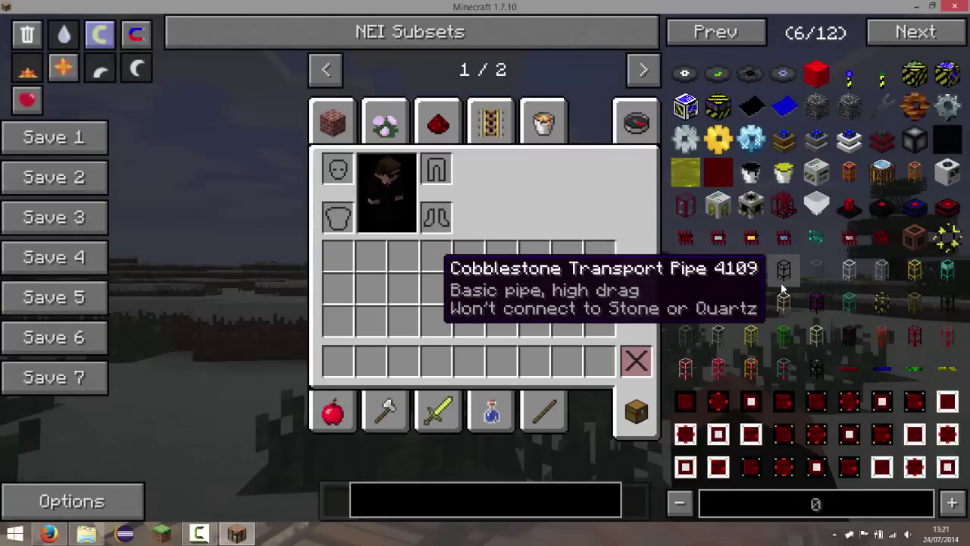
pyautogui.scroll(1, 775, 280)
# Go to the second page of creative inventory categories and look through the IndustrialCraft 2 items
pyautogui.click(643, 70)
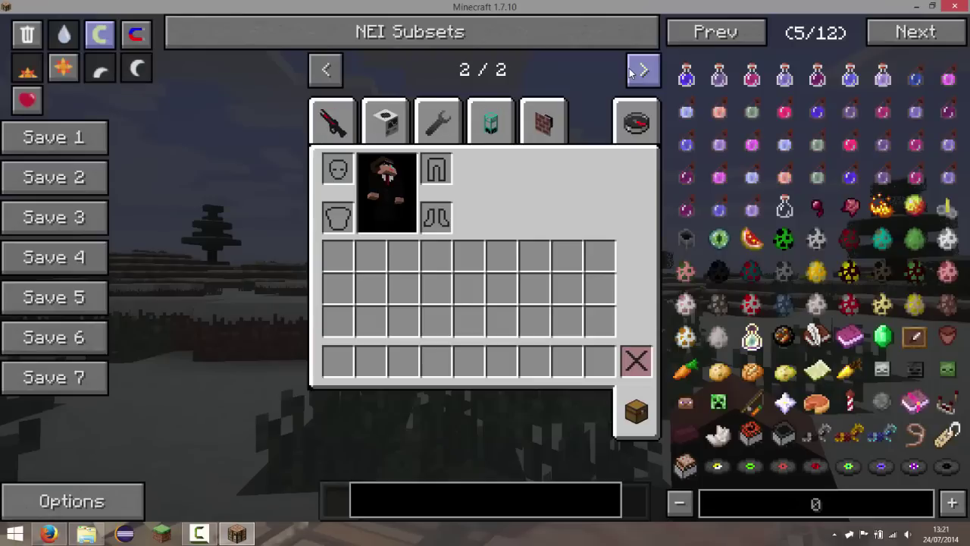
pyautogui.click(324, 121)
pyautogui.scroll(-5, 641, 214)
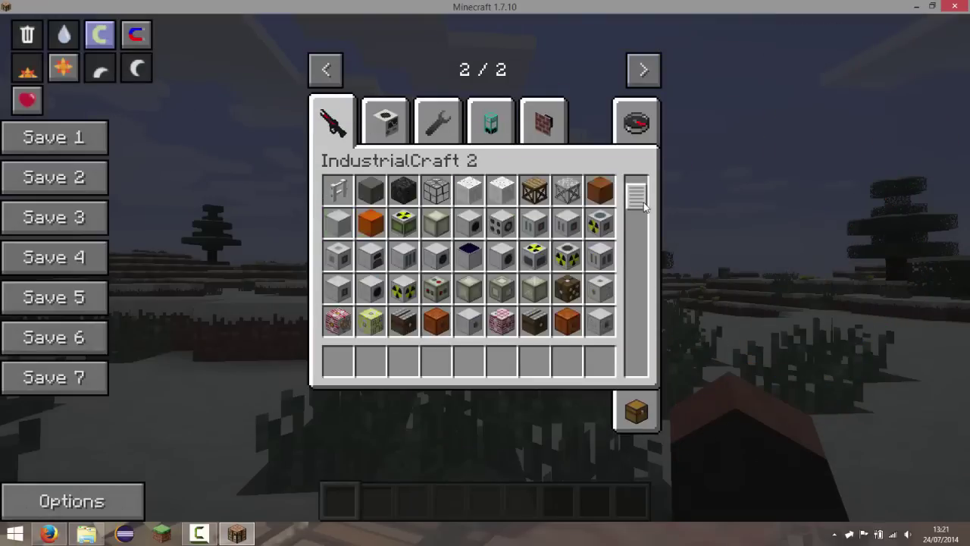
pyautogui.scroll(5, 641, 214)
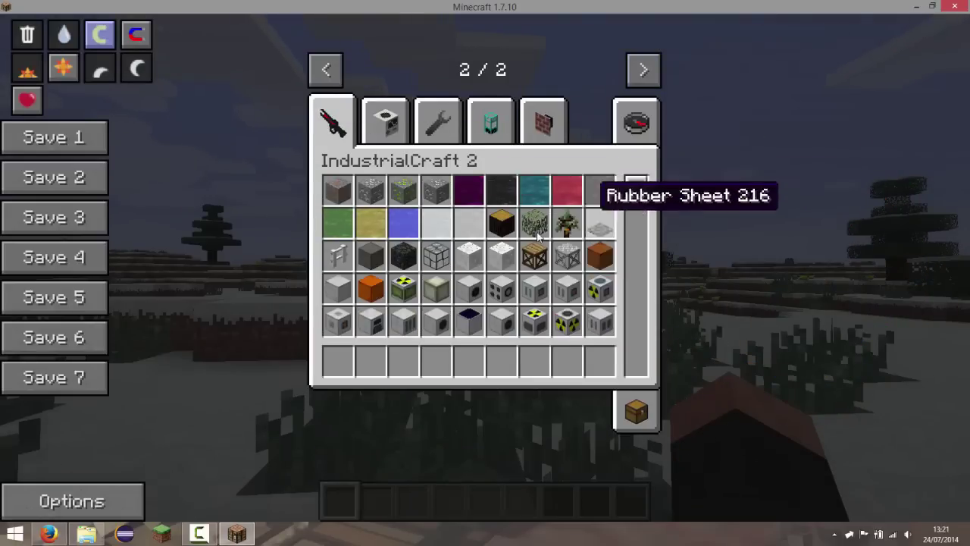
pyautogui.scroll(-2, 533, 303)
pyautogui.scroll(-10, 533, 303)
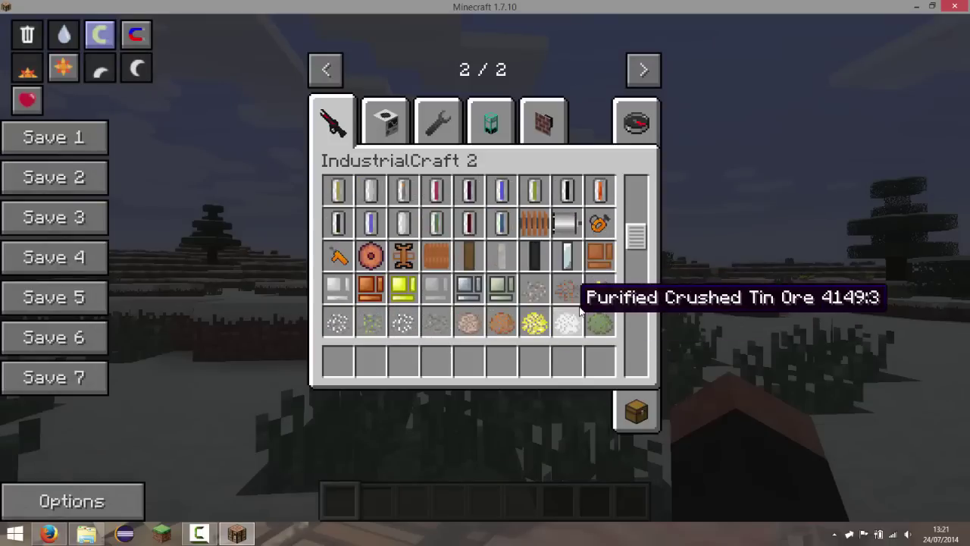
# Look through the BuildCraft blocks, items, pipes and facades categories in the creative inventory
pyautogui.click(385, 121)
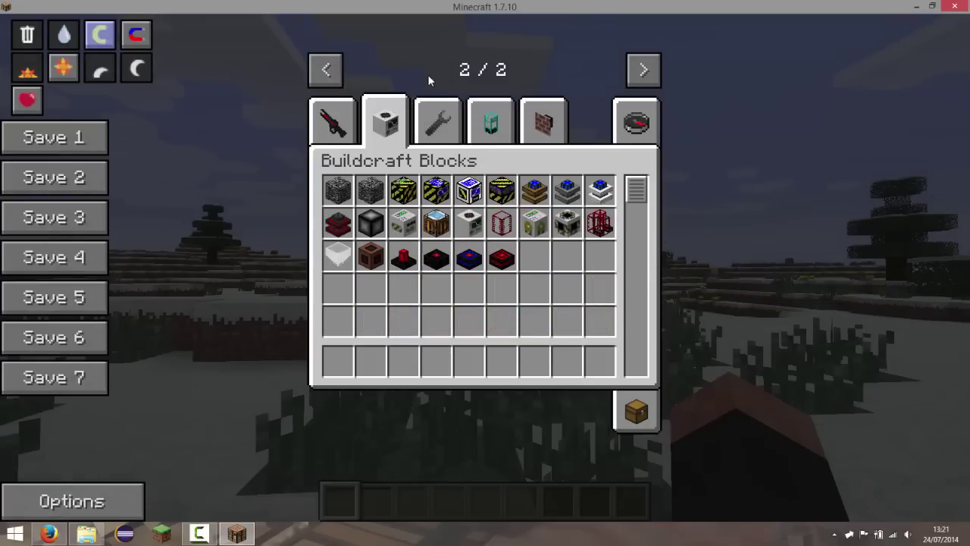
pyautogui.click(437, 113)
pyautogui.click(387, 117)
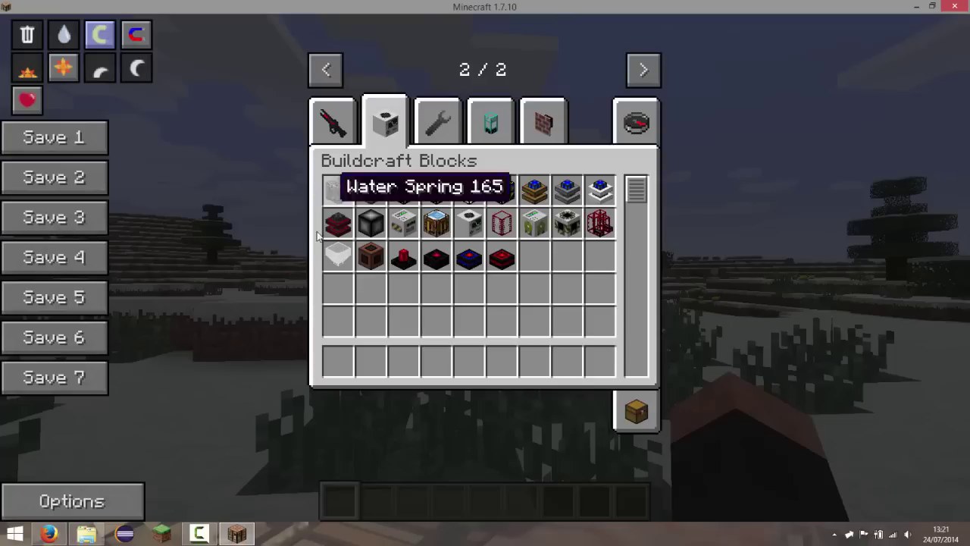
pyautogui.click(437, 114)
pyautogui.click(475, 112)
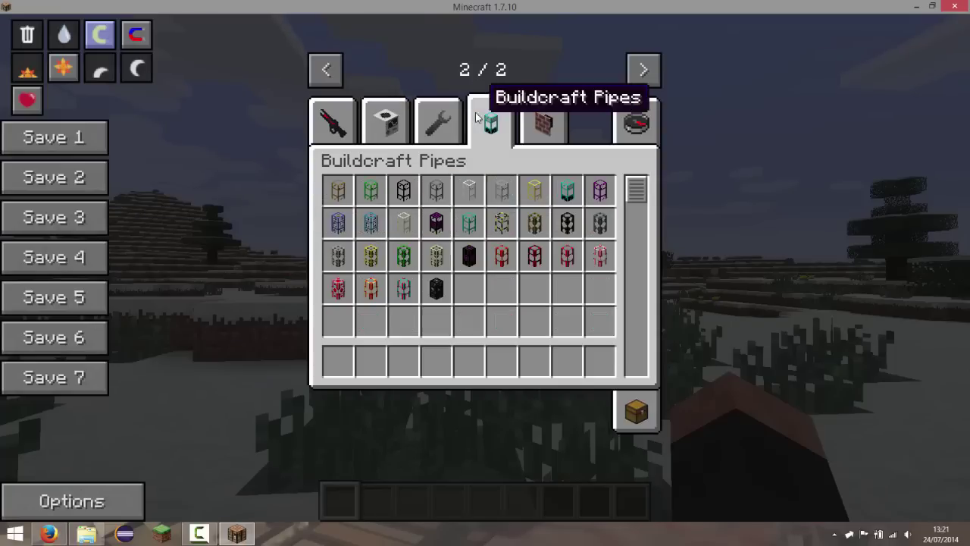
pyautogui.click(543, 118)
pyautogui.scroll(-5, 538, 295)
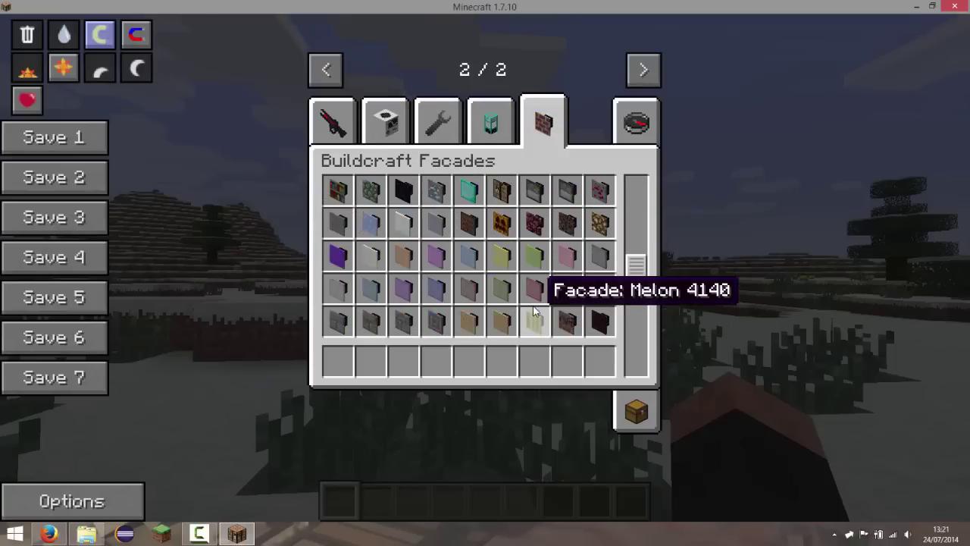
# Close the inventory, save and leave the world, and quit Minecraft
pyautogui.press('e')
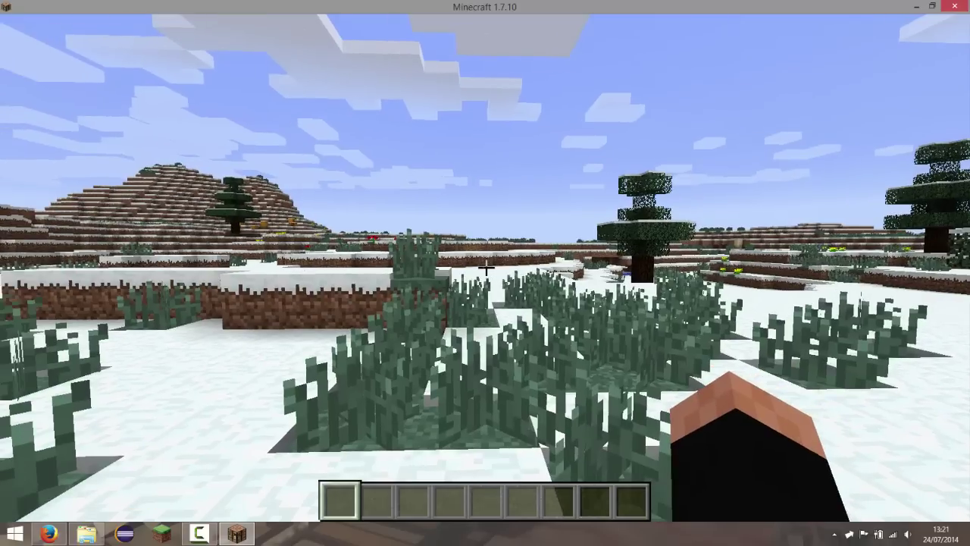
pyautogui.press('Escape')
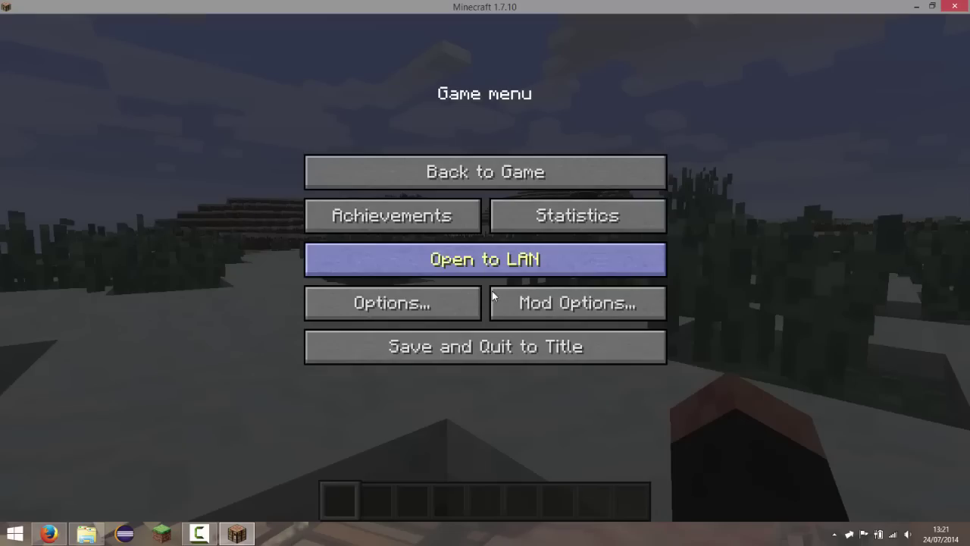
pyautogui.click(498, 358)
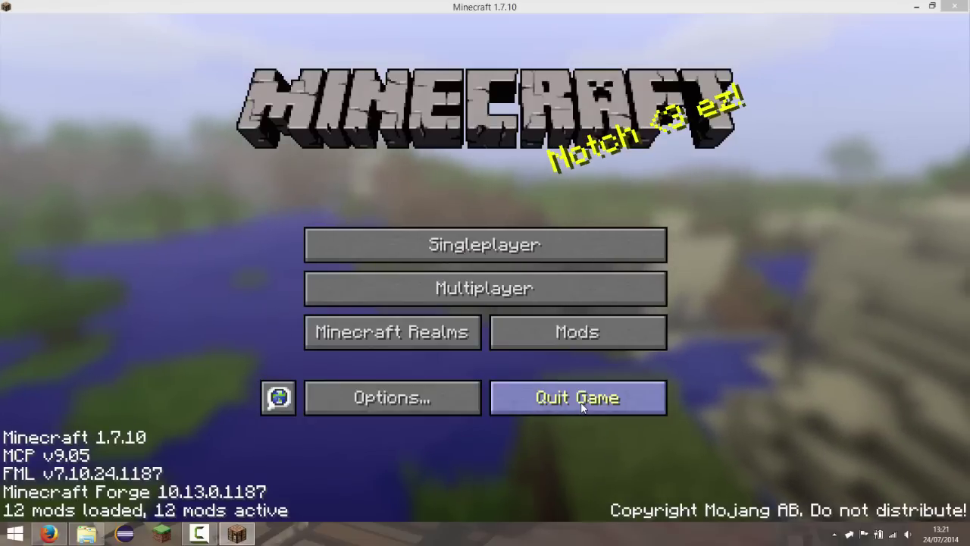
pyautogui.click(580, 403)
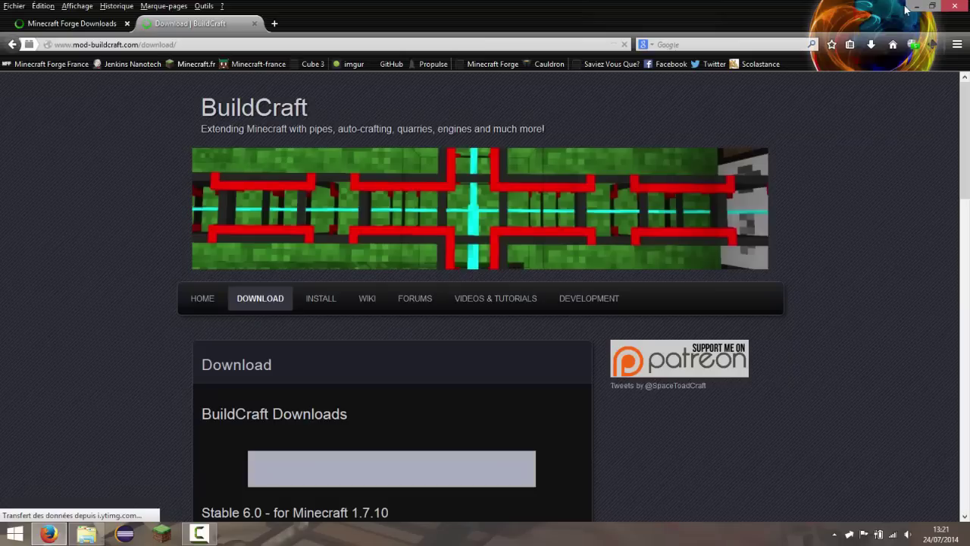
# Switch to File Explorer, open the Téléchargements folder and point out forge-1.7.10-10.13.0.1187-installer.jar
pyautogui.moveTo(106, 514)
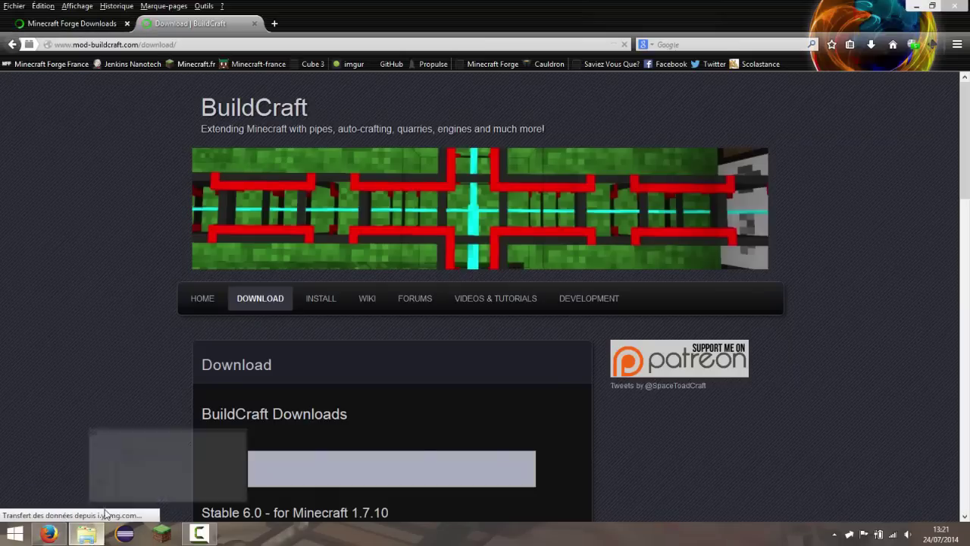
pyautogui.click(114, 478)
pyautogui.click(209, 169)
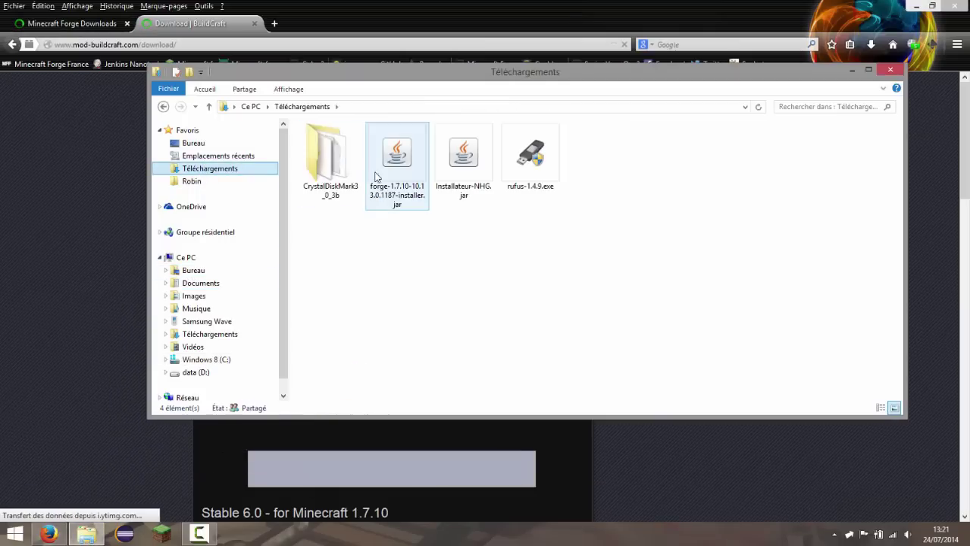
pyautogui.click(375, 176)
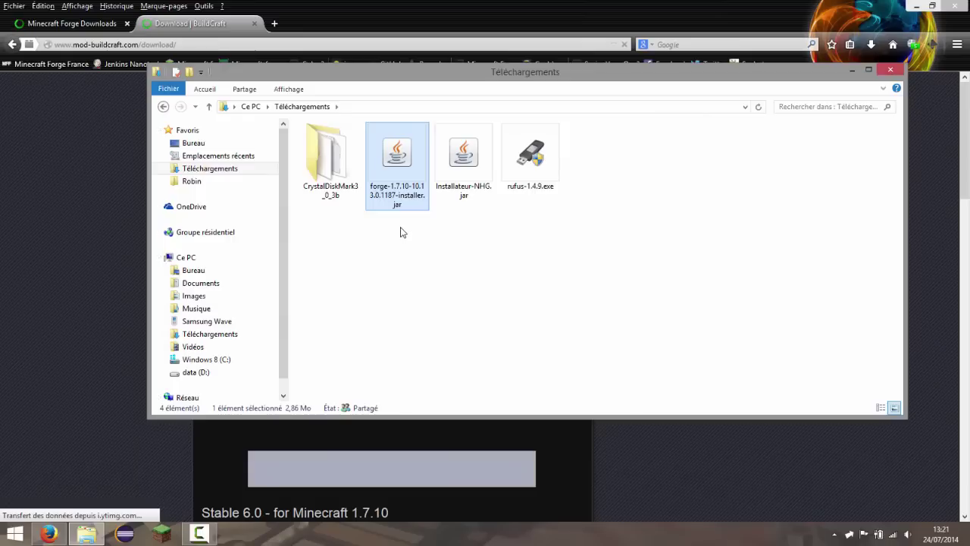
pyautogui.click(403, 237)
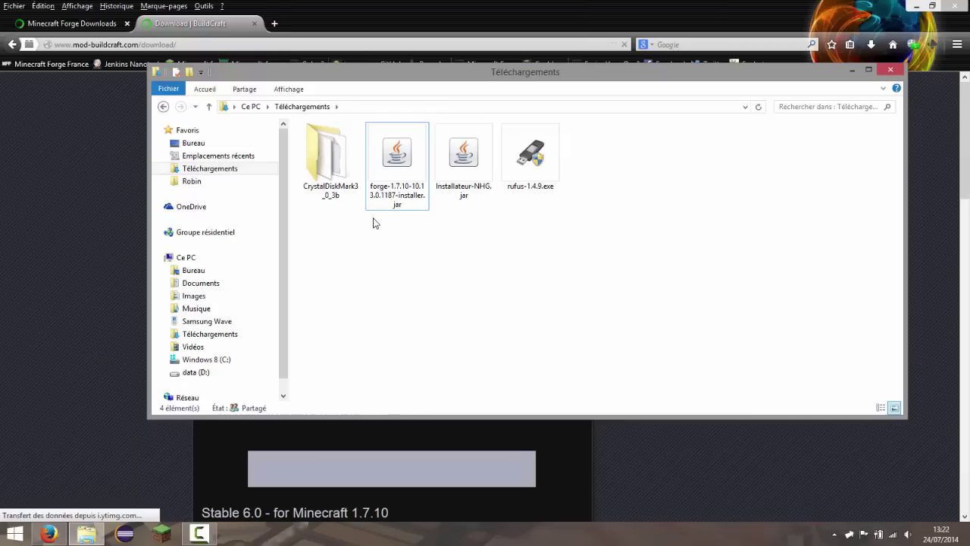
# Open a command window in the Téléchargements folder and place it over the folder window so the file icons remain in view
pyautogui.rightClick(393, 277)
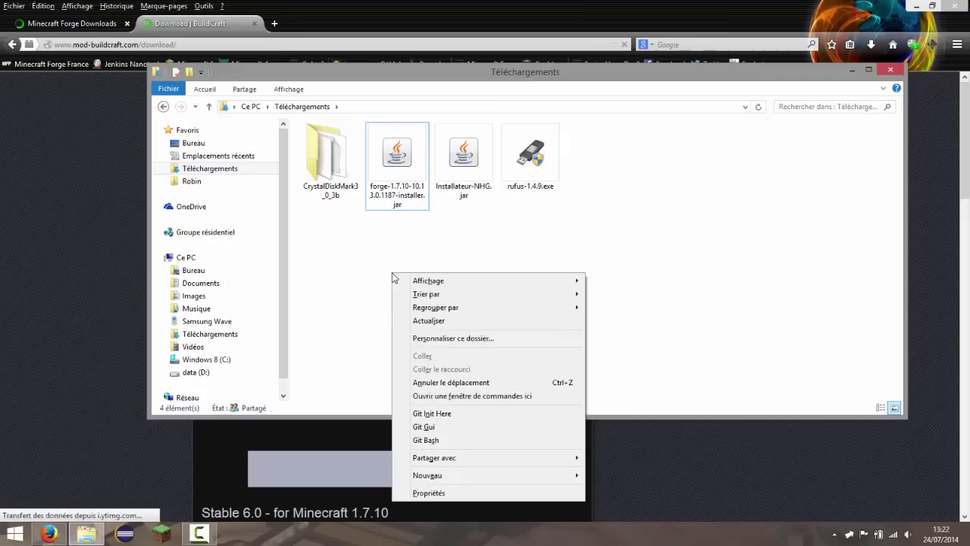
pyautogui.click(447, 395)
pyautogui.moveTo(391, 80); pyautogui.dragTo(530, 120)
pyautogui.click(48, 533)
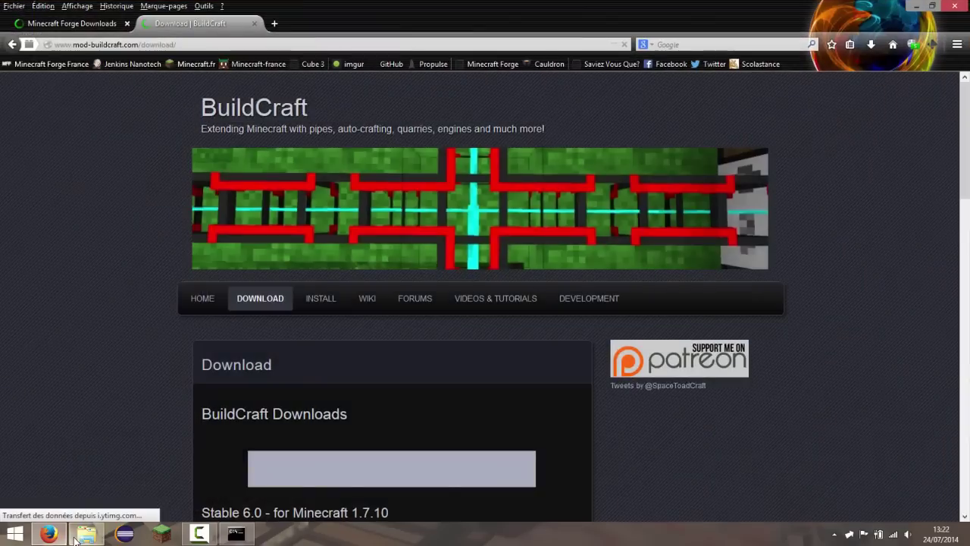
pyautogui.click(226, 534)
pyautogui.click(86, 533)
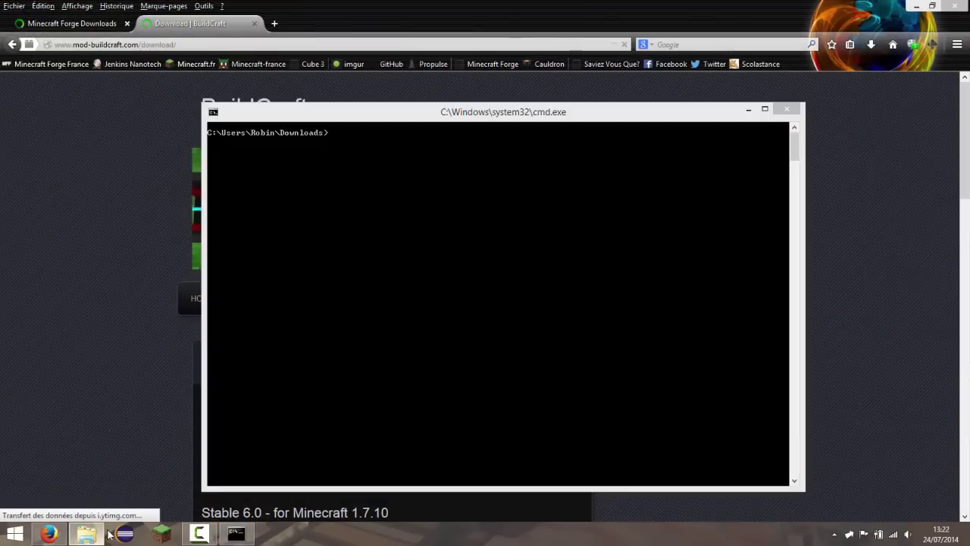
pyautogui.click(236, 533)
pyautogui.moveTo(482, 117); pyautogui.dragTo(432, 202)
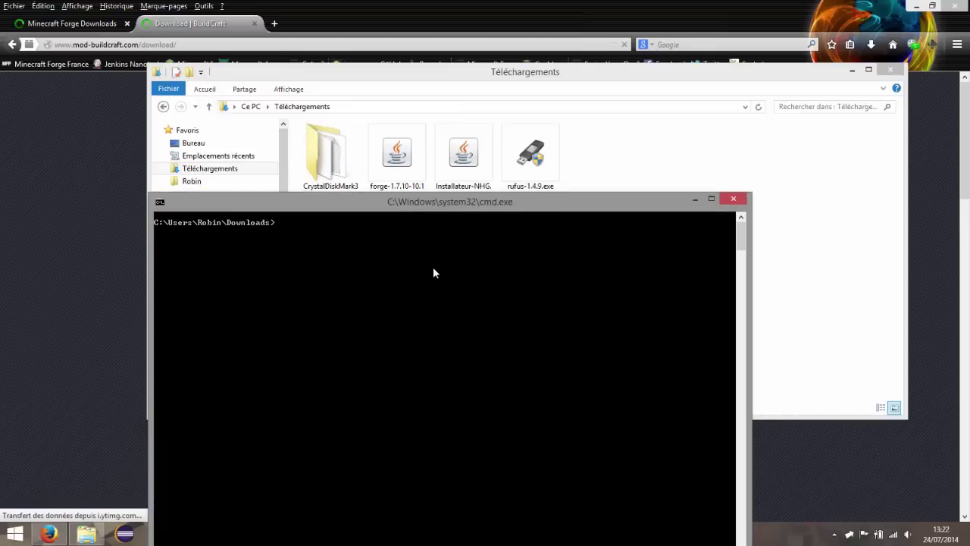
# Enter java -jar in the command window and copy the full file name of forge-1.7.10-10.13.0.1187-installer.jar, including its extension
pyautogui.write('java -jar')
pyautogui.moveTo(518, 205); pyautogui.dragTo(532, 241)
pyautogui.click(398, 163)
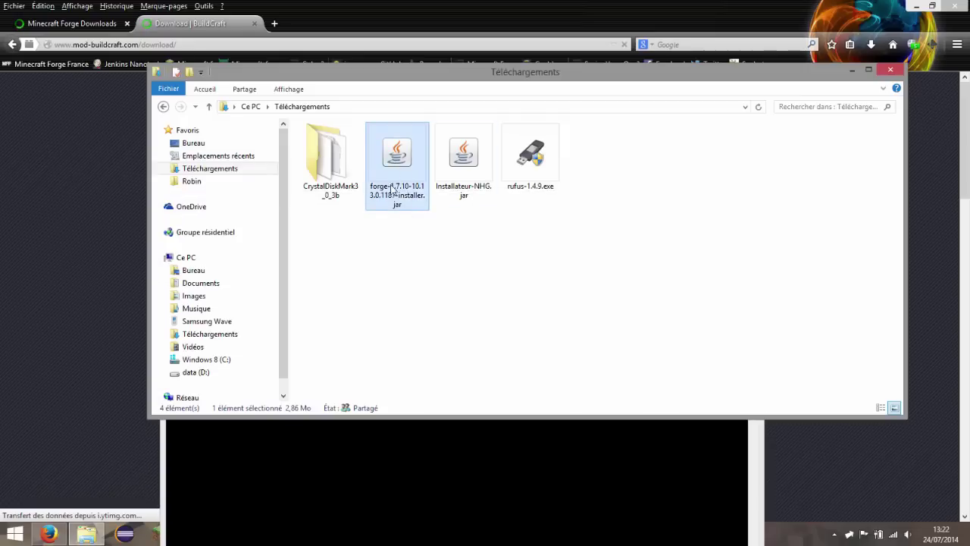
pyautogui.rightClick(407, 181)
pyautogui.click(446, 399)
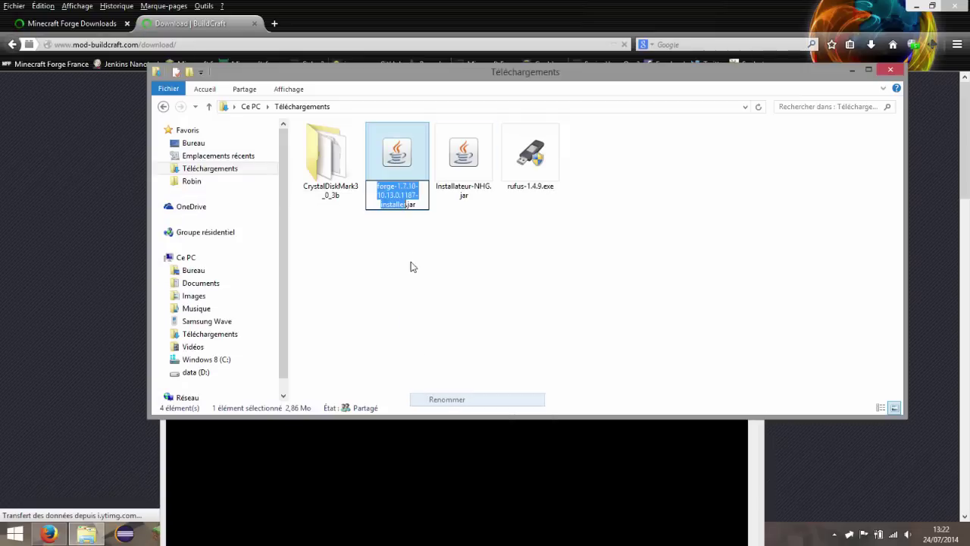
pyautogui.click(417, 204)
pyautogui.moveTo(418, 205); pyautogui.dragTo(345, 161)
pyautogui.press('super+c')
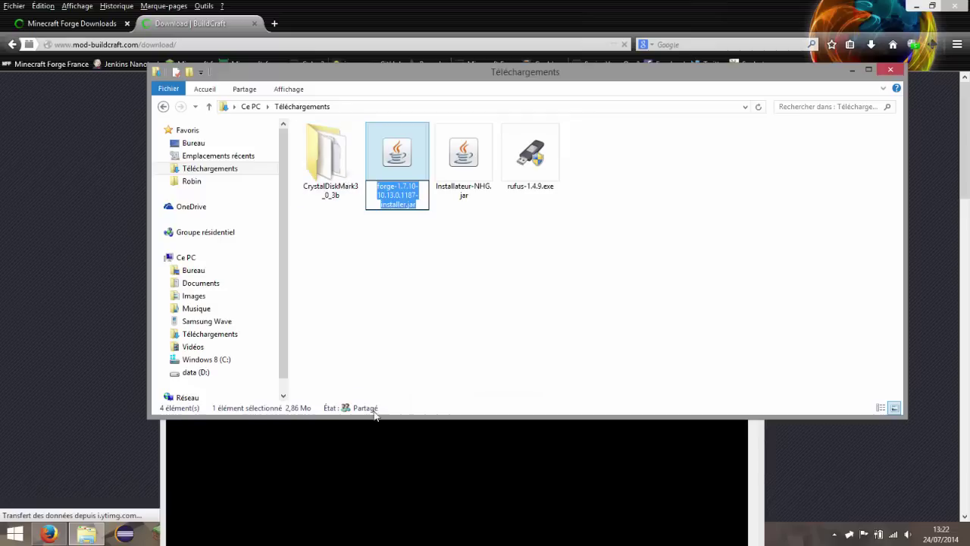
# Paste the file name to complete the command java -jar forge-1.7.10-10.13.0.1187-installer.jar and run it
pyautogui.click(409, 468)
pyautogui.rightClick(424, 280)
pyautogui.click(449, 321)
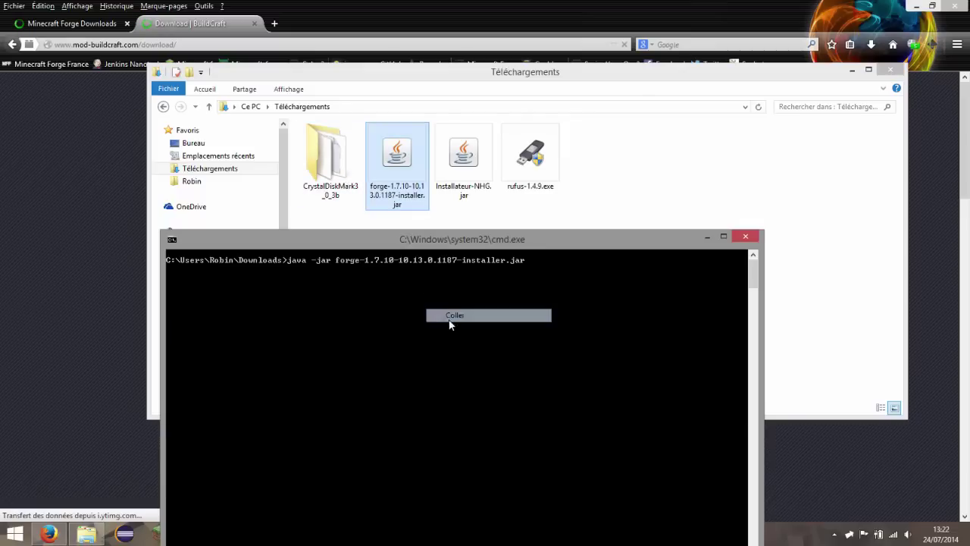
pyautogui.press('Return')
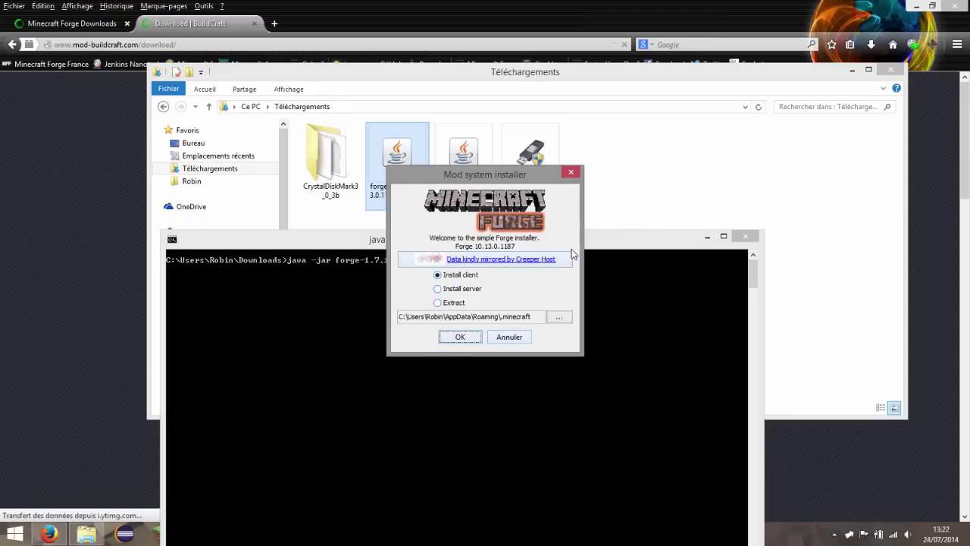
# Dismiss the Forge installer dialog and reposition the command window below the installer's file icon
pyautogui.click(460, 336)
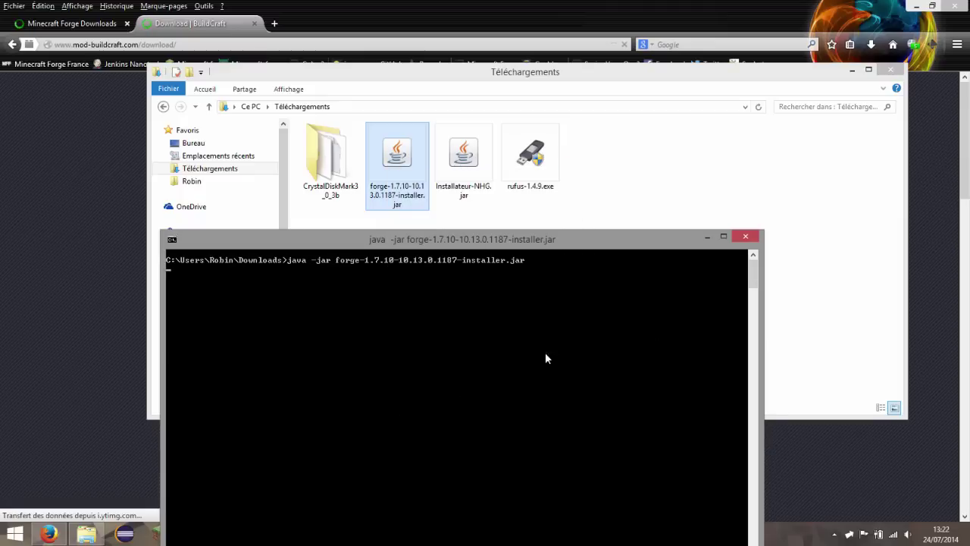
pyautogui.moveTo(366, 244); pyautogui.dragTo(394, 252)
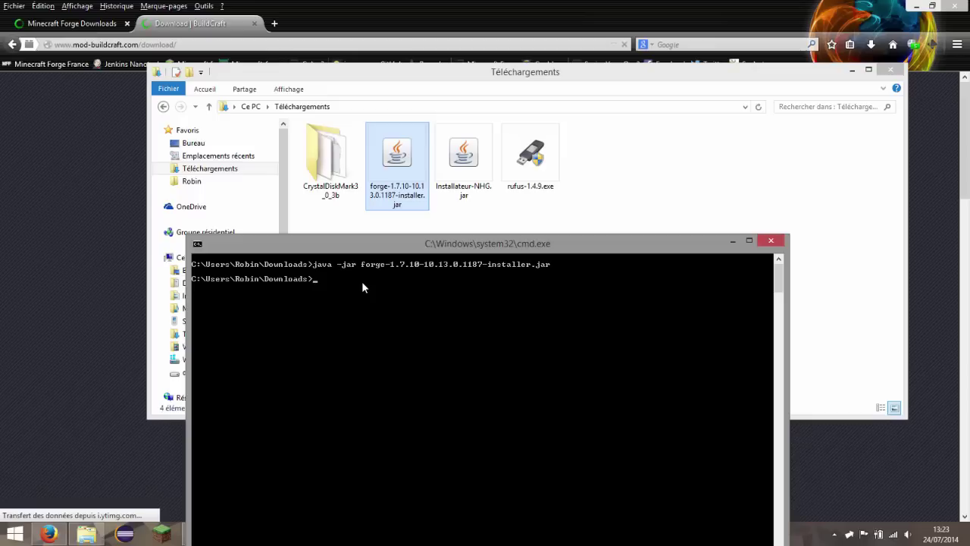
pyautogui.moveTo(416, 251); pyautogui.dragTo(330, 239)
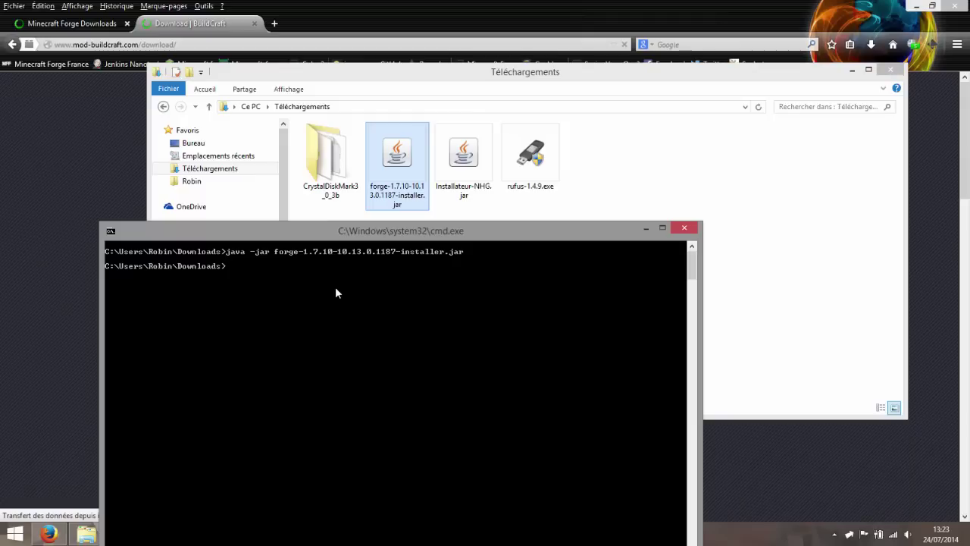
# Rerun the installer command, complete the Forge client installation, and move the command window so its full log fits on screen
pyautogui.press('Up')
pyautogui.press('Return')
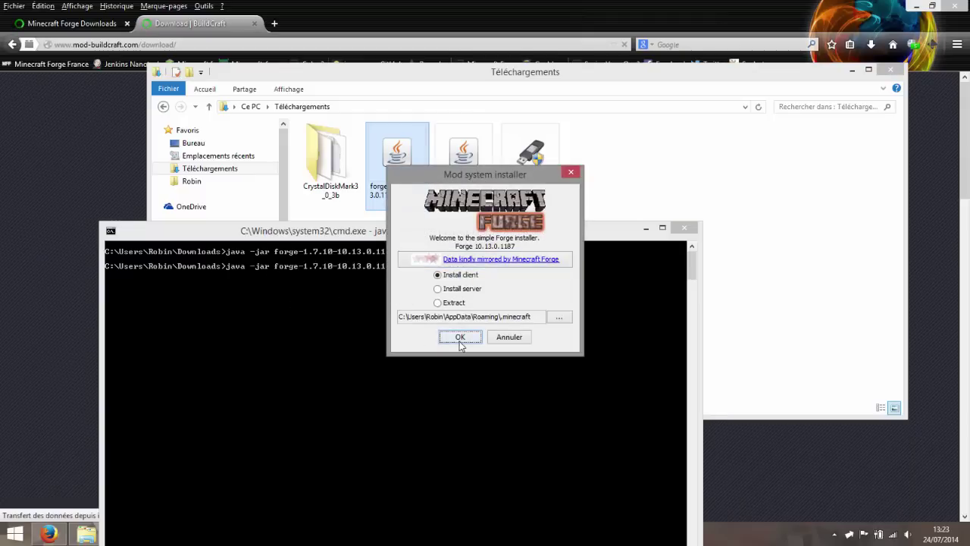
pyautogui.click(460, 340)
pyautogui.moveTo(273, 227); pyautogui.dragTo(213, 166)
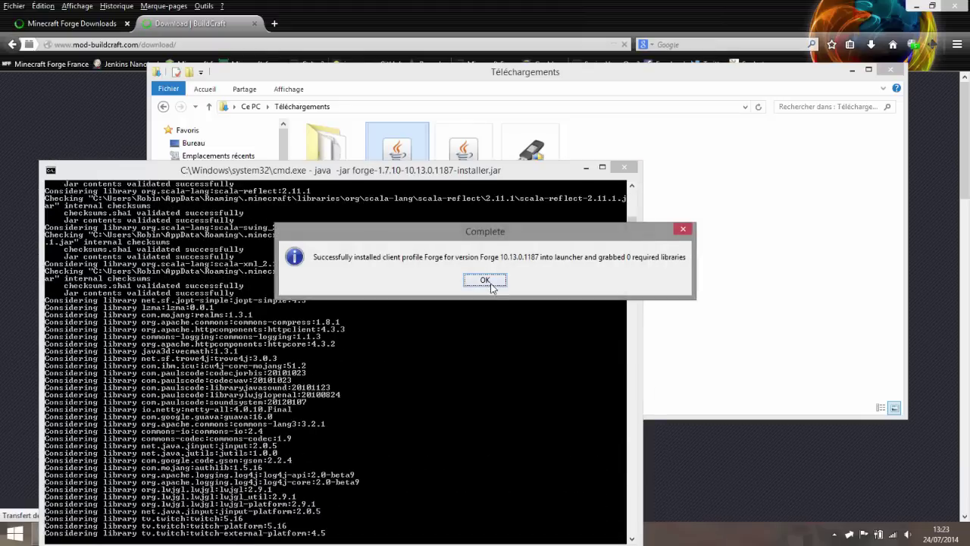
pyautogui.click(485, 279)
pyautogui.moveTo(438, 175); pyautogui.dragTo(514, 100)
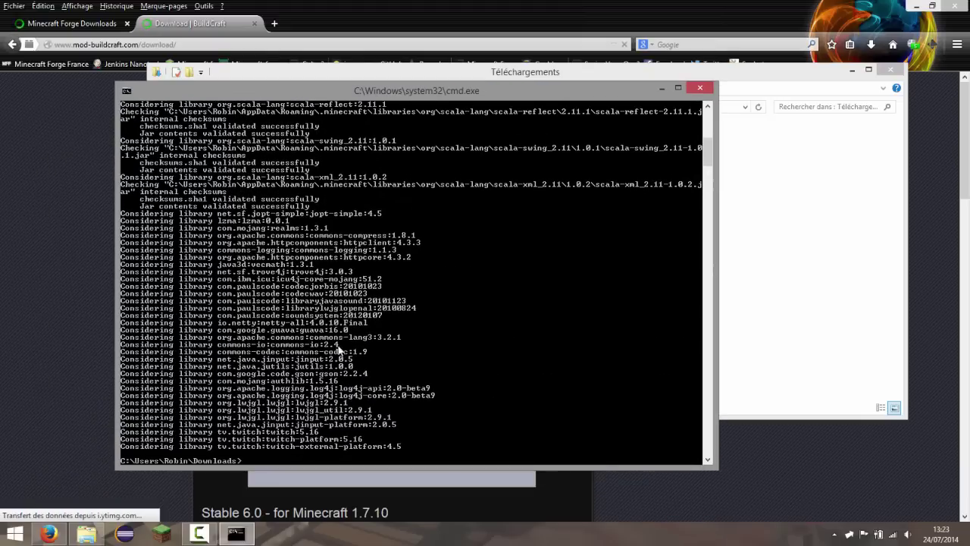
# Scroll back through the installer log in the command window and select all of its output
pyautogui.scroll(10, 601, 238)
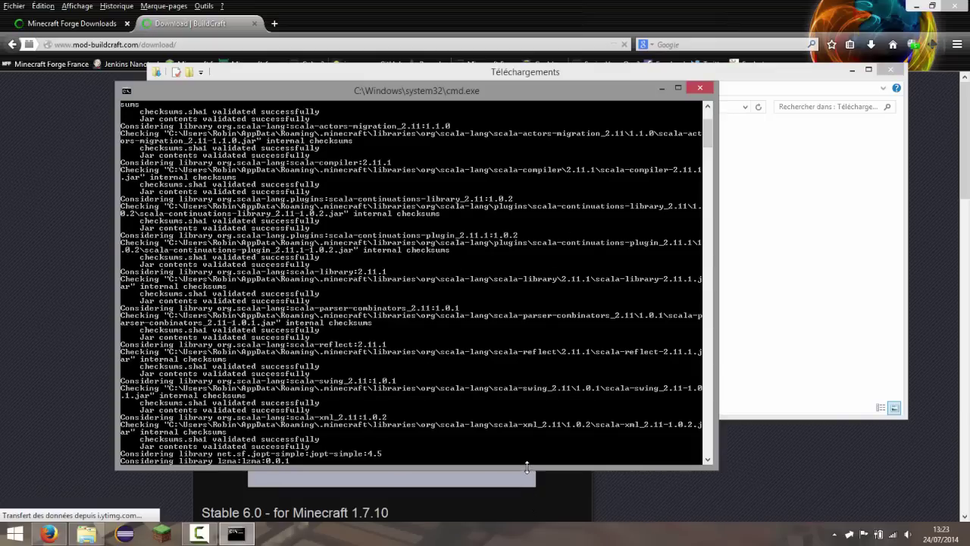
pyautogui.moveTo(527, 466); pyautogui.dragTo(528, 473)
pyautogui.rightClick(456, 257)
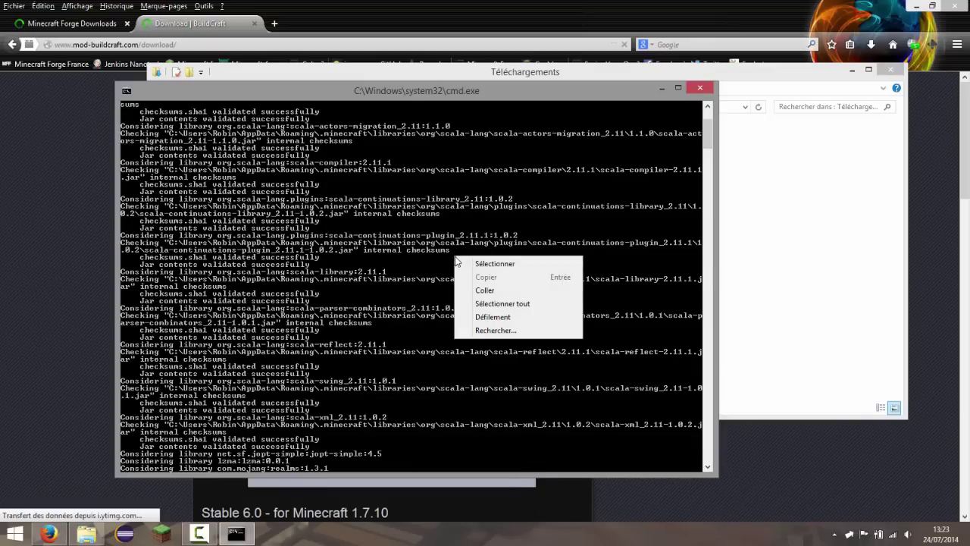
pyautogui.click(500, 304)
# Switch to Firefox, open pastebin.com in a new tab and paste the clipboard contents into the new paste
pyautogui.click(286, 24)
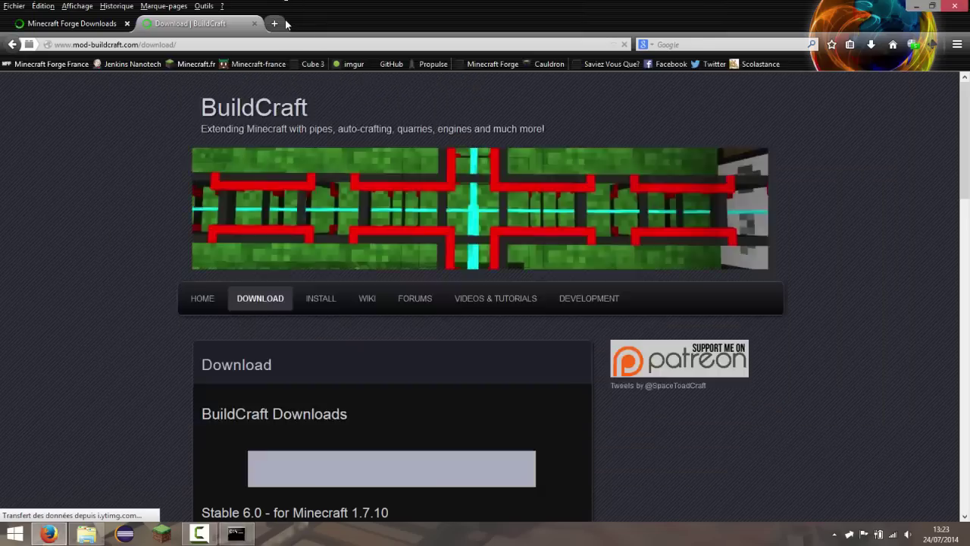
pyautogui.click(287, 24)
pyautogui.write('pastebin.com/')
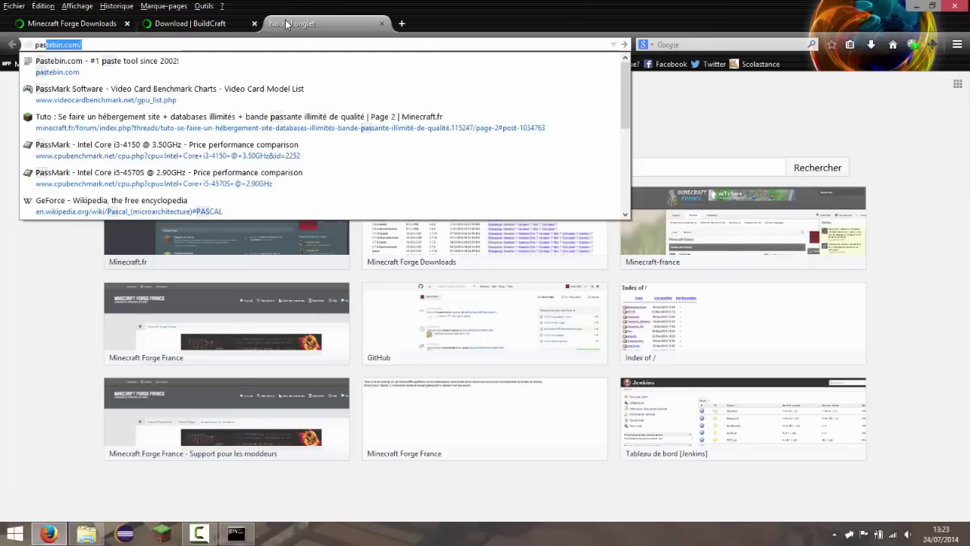
pyautogui.press('Return')
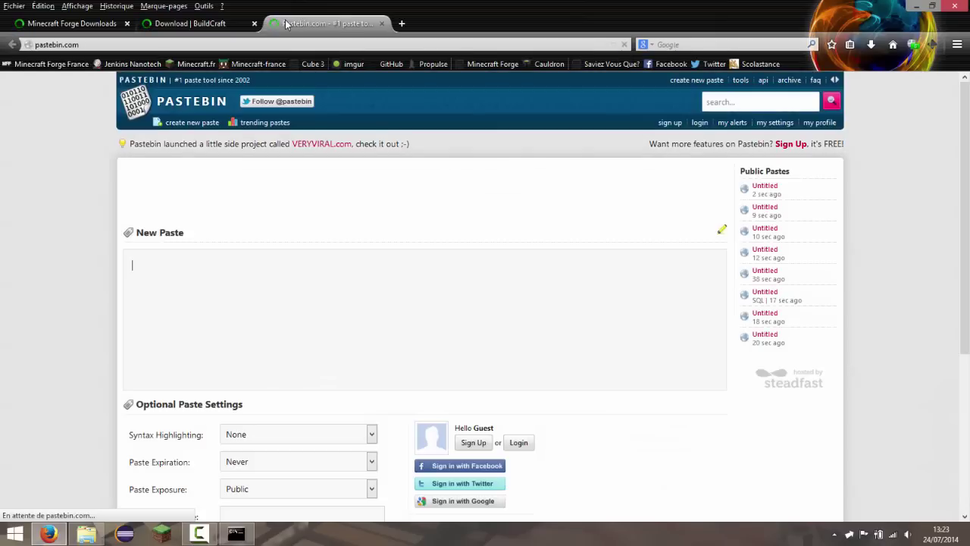
pyautogui.hotkey('ctrl', 'v')
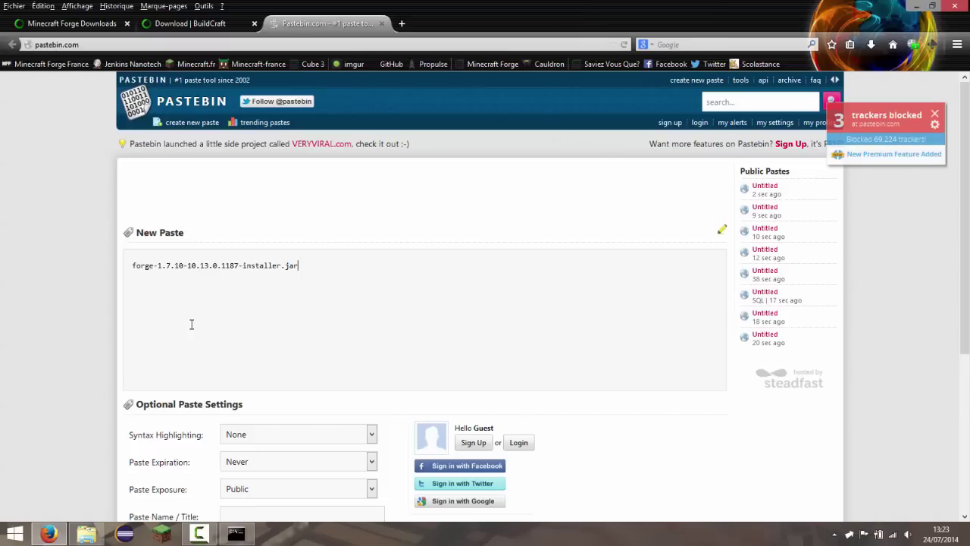
# Copy the selected output from the command window and replace the text of the new paste with it
pyautogui.click(236, 534)
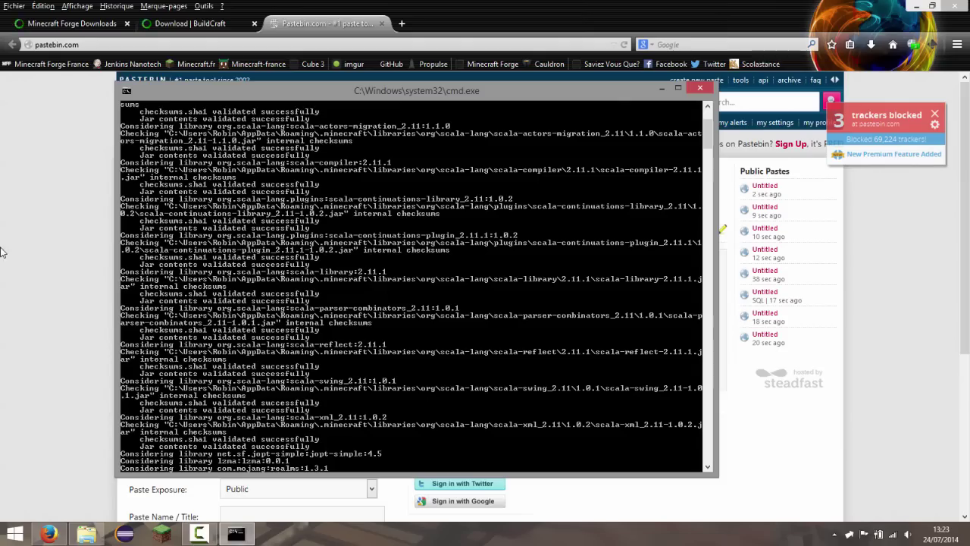
pyautogui.click(2, 252)
pyautogui.hotkey('ctrl', 'a')
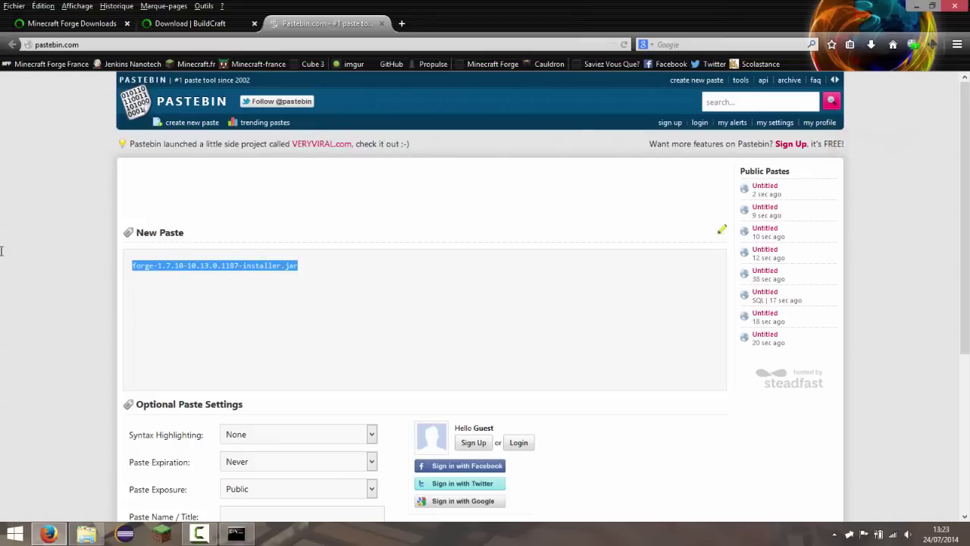
pyautogui.hotkey('ctrl', 'v')
# Look over the pasted installer log and submit it with the default paste settings
pyautogui.scroll(-5, 567, 218)
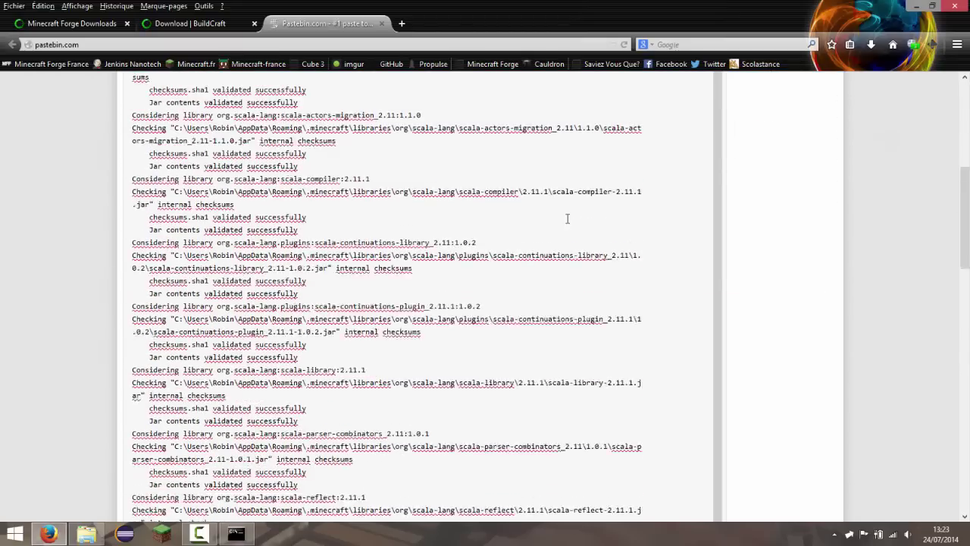
pyautogui.scroll(-10, 567, 218)
pyautogui.scroll(5, 199, 288)
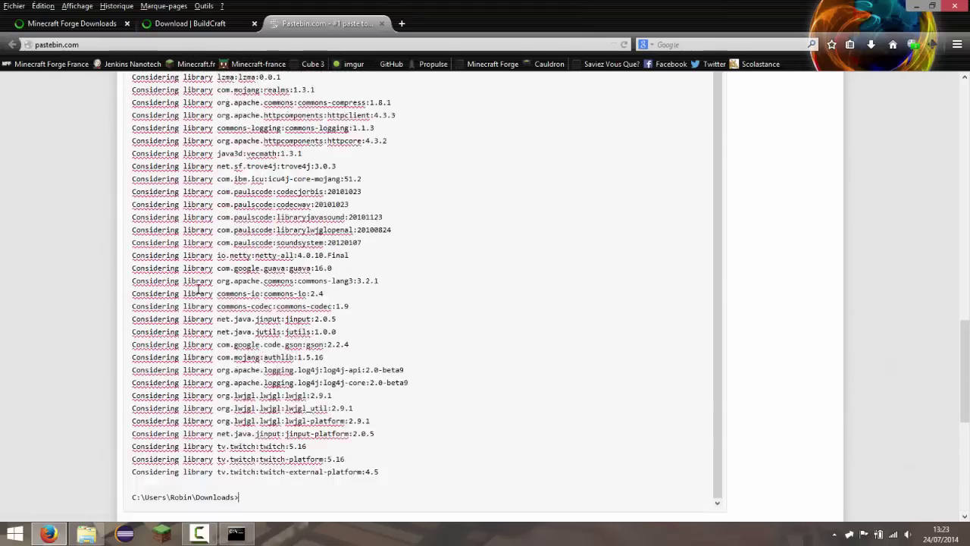
pyautogui.scroll(15, 199, 289)
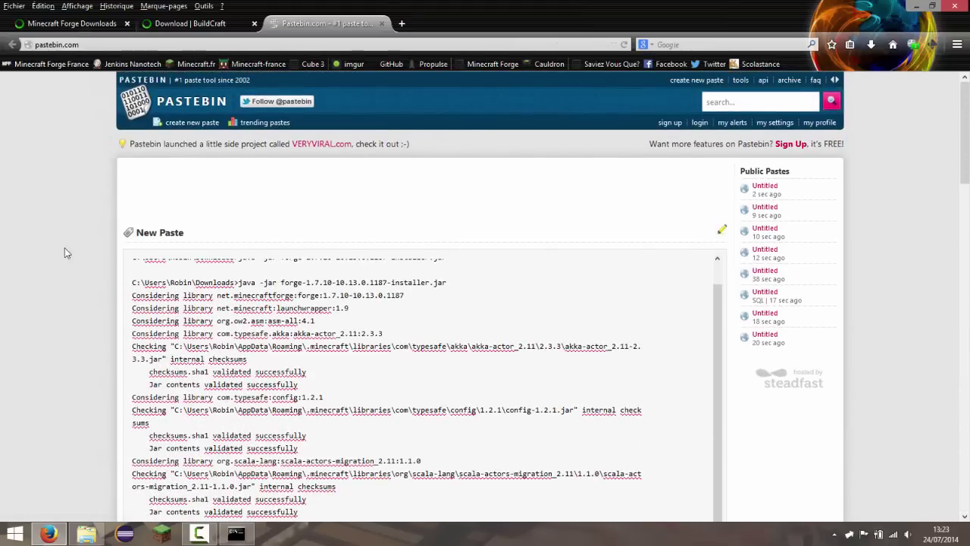
pyautogui.scroll(-15, 68, 255)
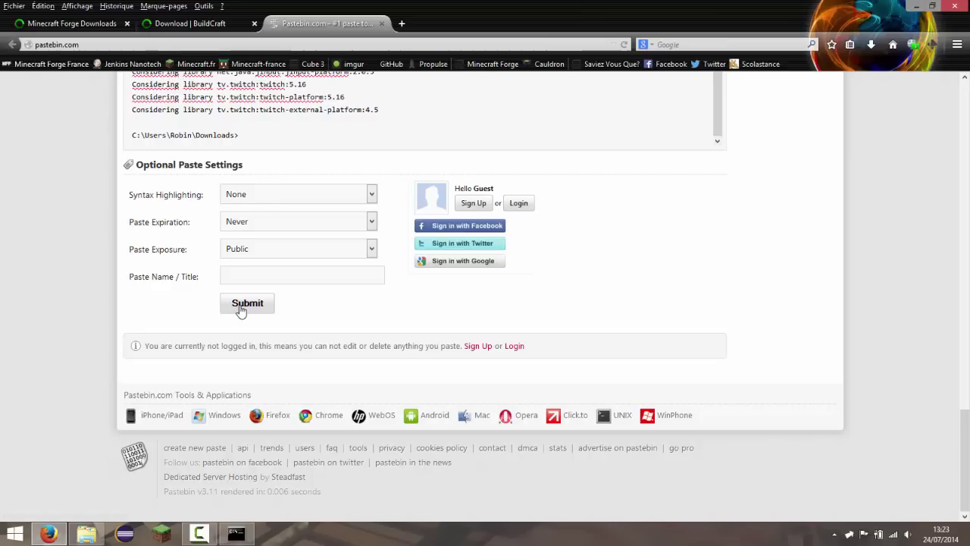
pyautogui.click(247, 303)
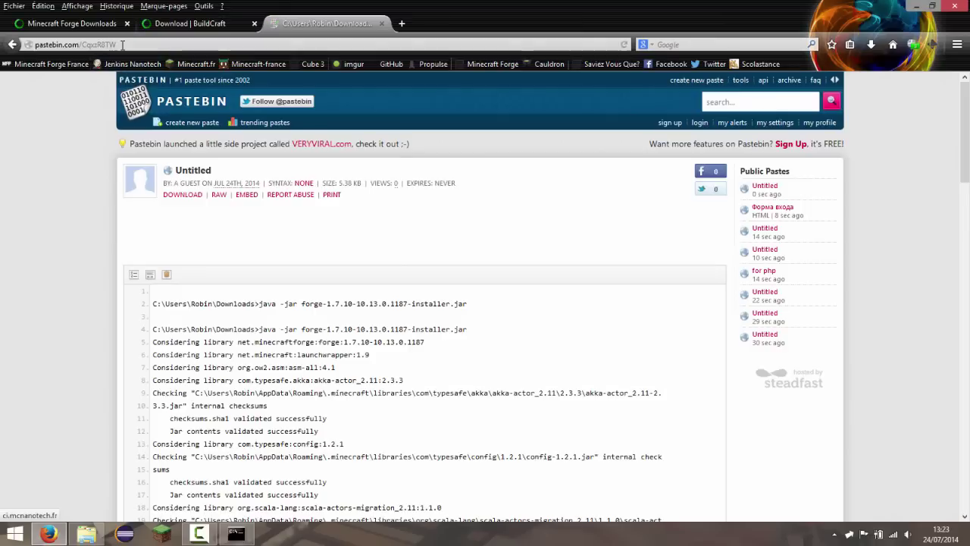
# Select the published paste's web address and look through the installer log on its page
pyautogui.click(121, 45)
pyautogui.scroll(-20, 288, 360)
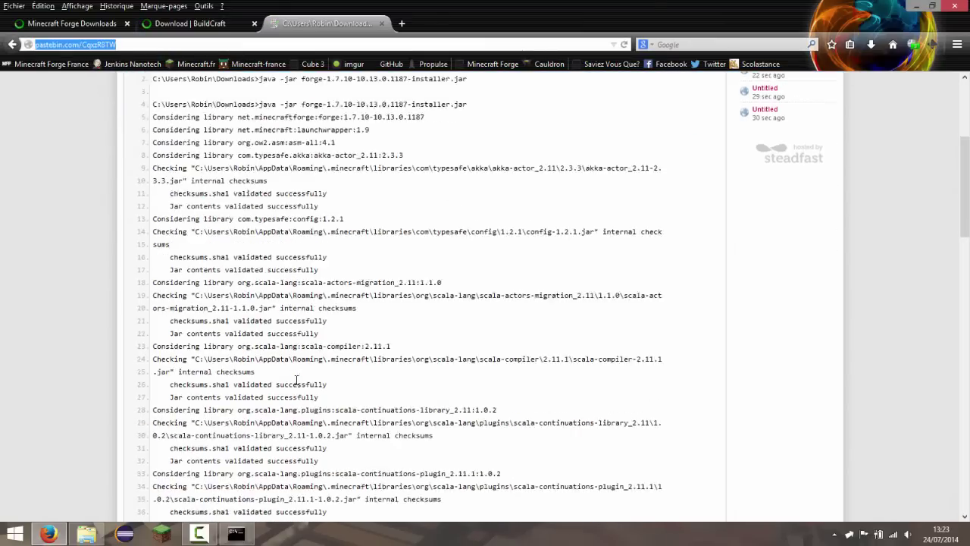
pyautogui.scroll(18, 277, 256)
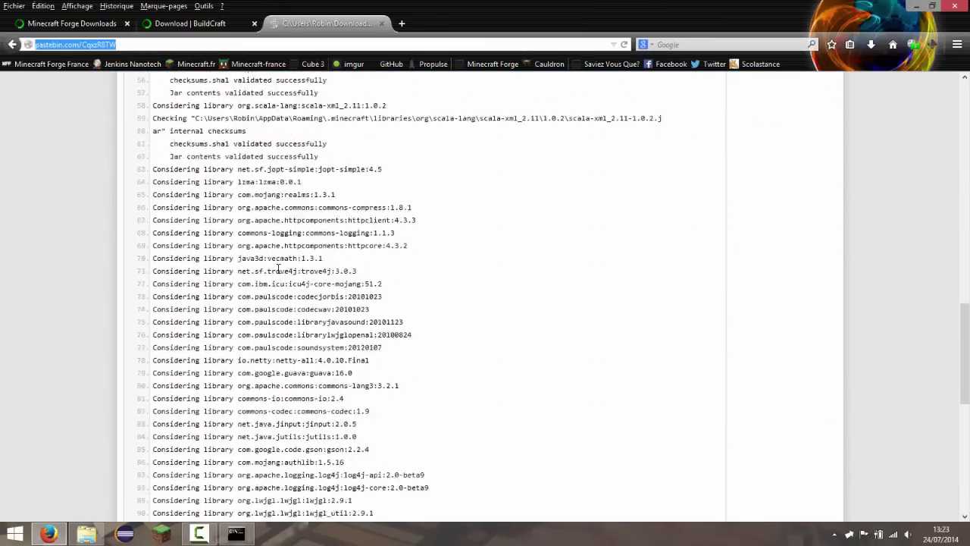
pyautogui.scroll(-15, 283, 325)
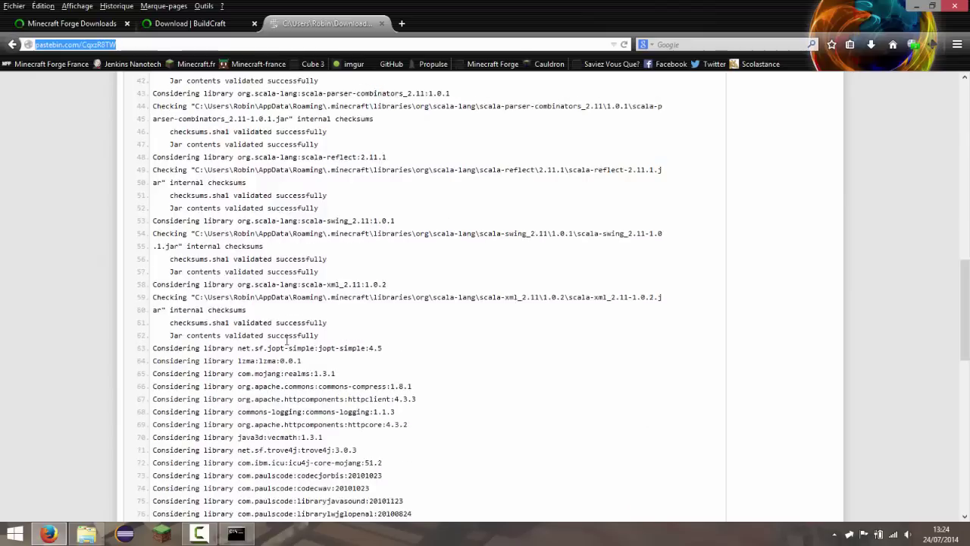
# Minimize the browser and close the command window
pyautogui.click(915, 6)
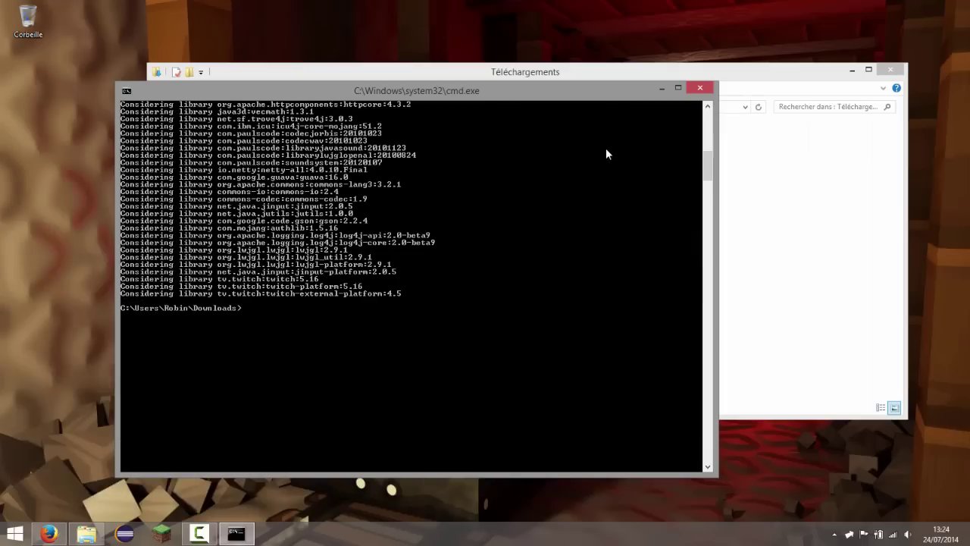
pyautogui.click(701, 89)
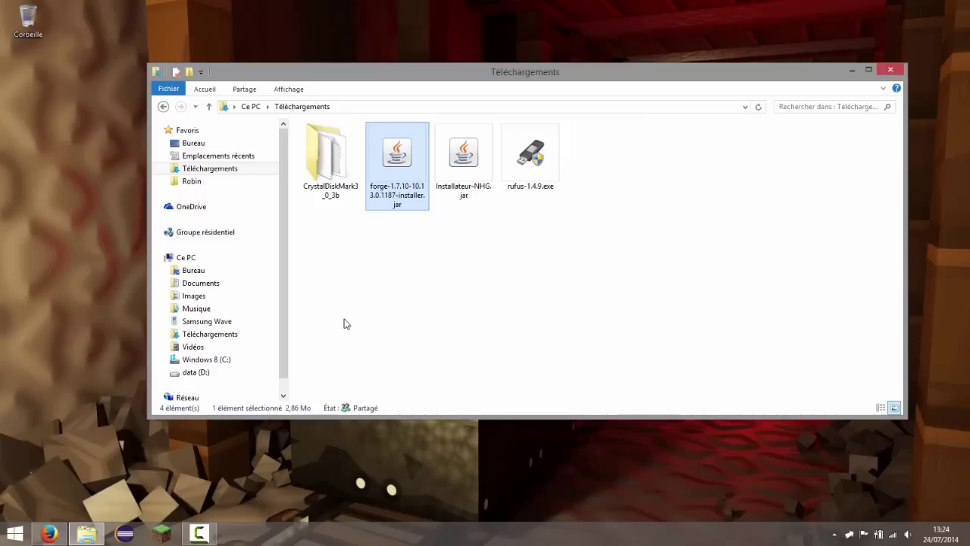
# Open a second File Explorer window at the AppData\Roaming\.minecraft\versions folder
pyautogui.rightClick(88, 534)
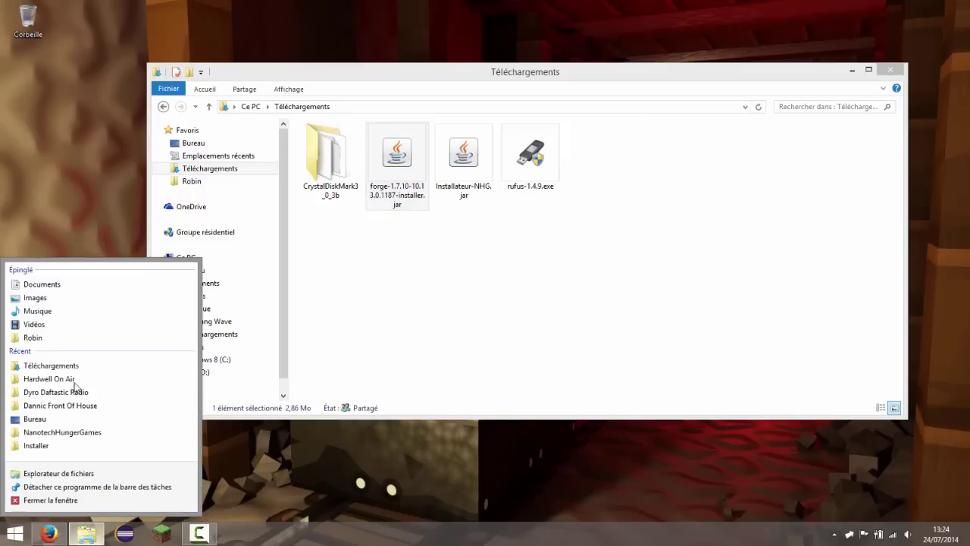
pyautogui.click(34, 337)
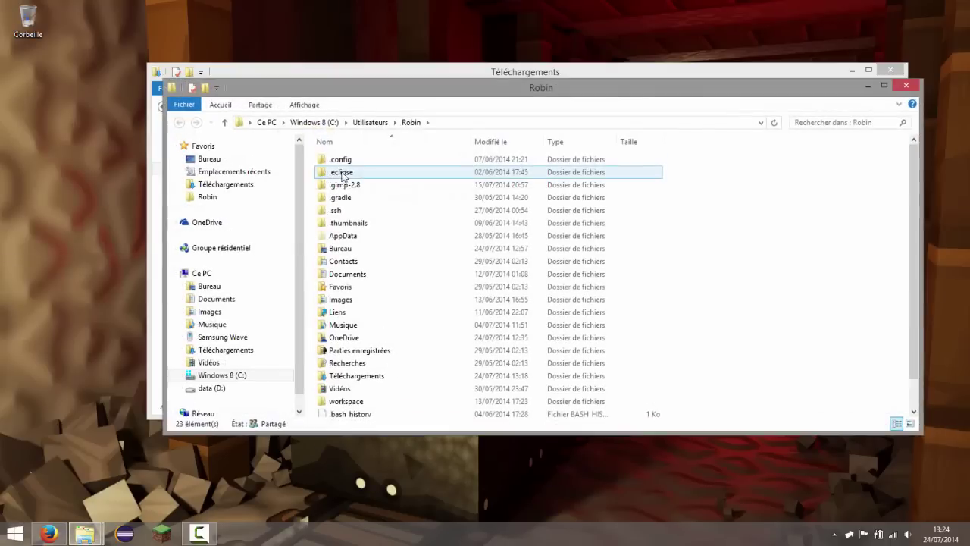
pyautogui.doubleClick(363, 238)
pyautogui.doubleClick(353, 188)
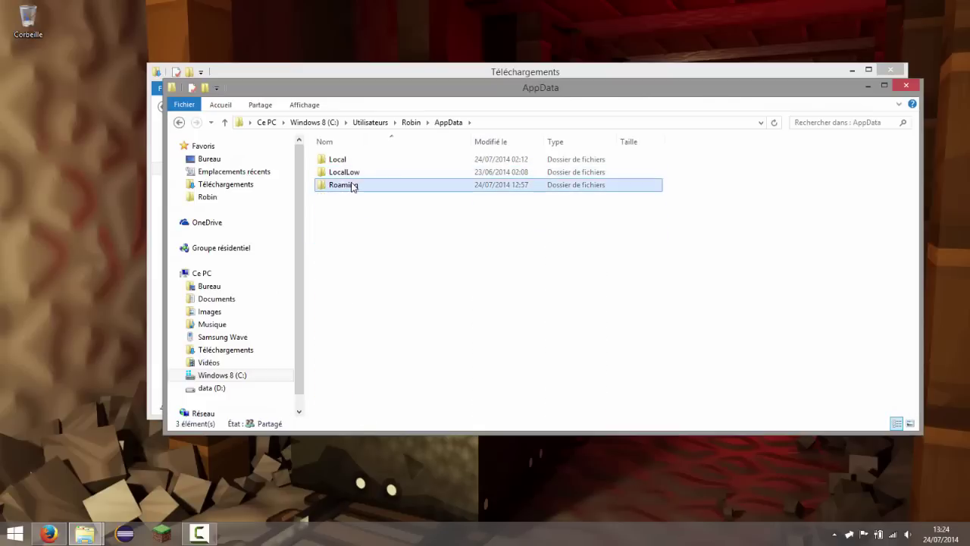
pyautogui.doubleClick(341, 159)
pyautogui.doubleClick(336, 274)
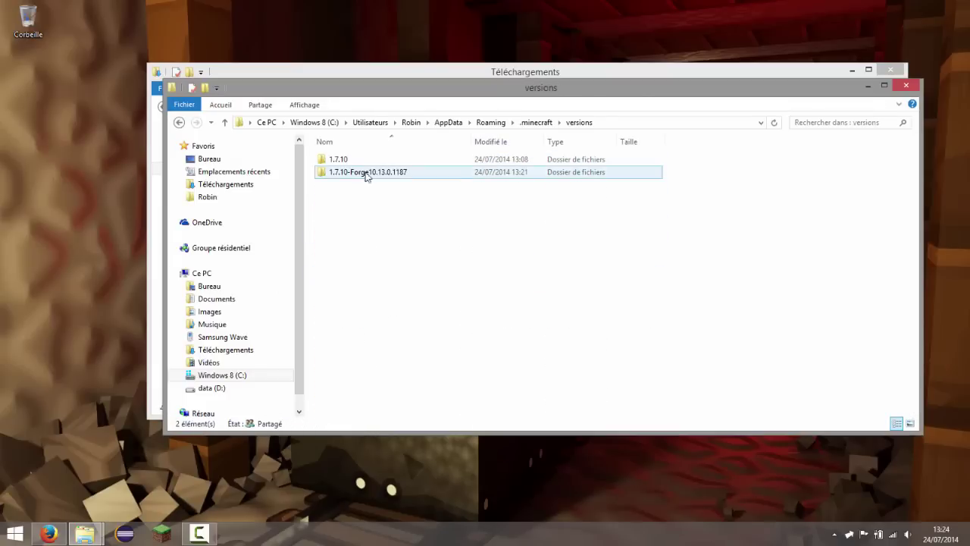
# Delete the 1.7.10 folder from the versions folder and close that window
pyautogui.click(369, 163)
pyautogui.press('Delete')
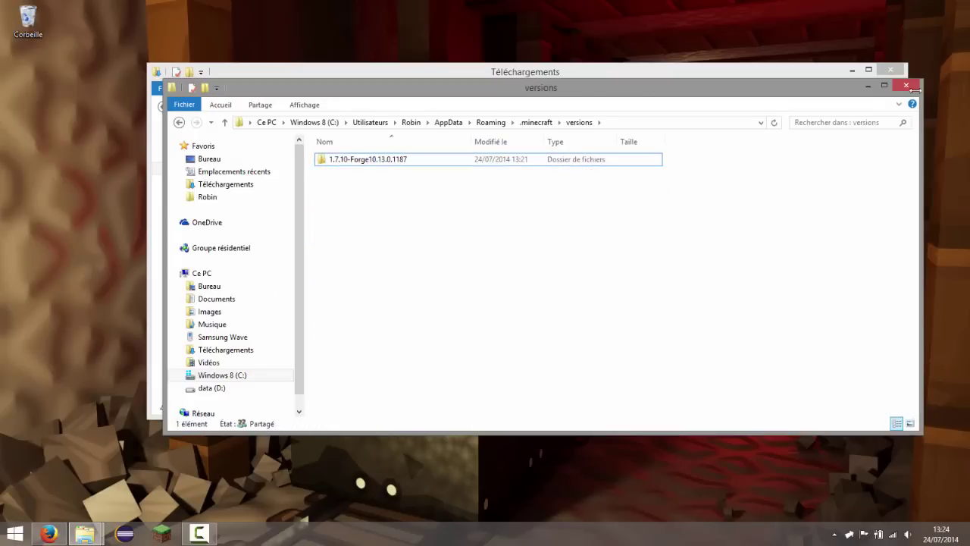
pyautogui.click(906, 85)
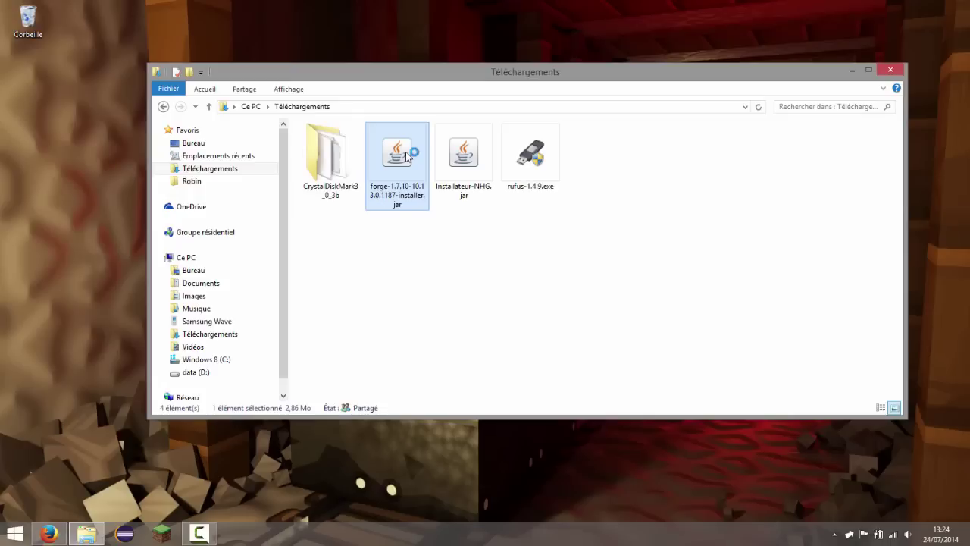
# Try to install the Forge client with the 1.7.10 installer and dismiss the error dialog
pyautogui.click(459, 338)
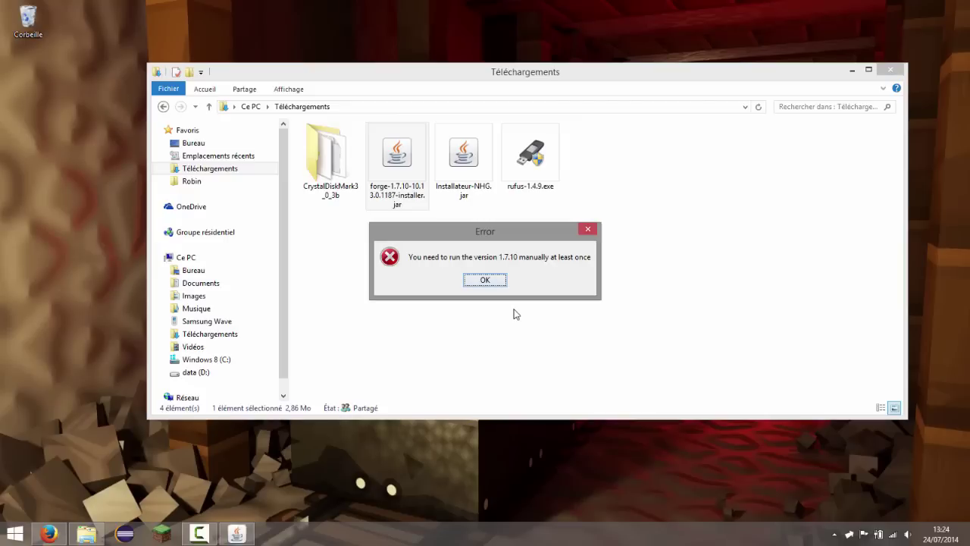
pyautogui.click(489, 280)
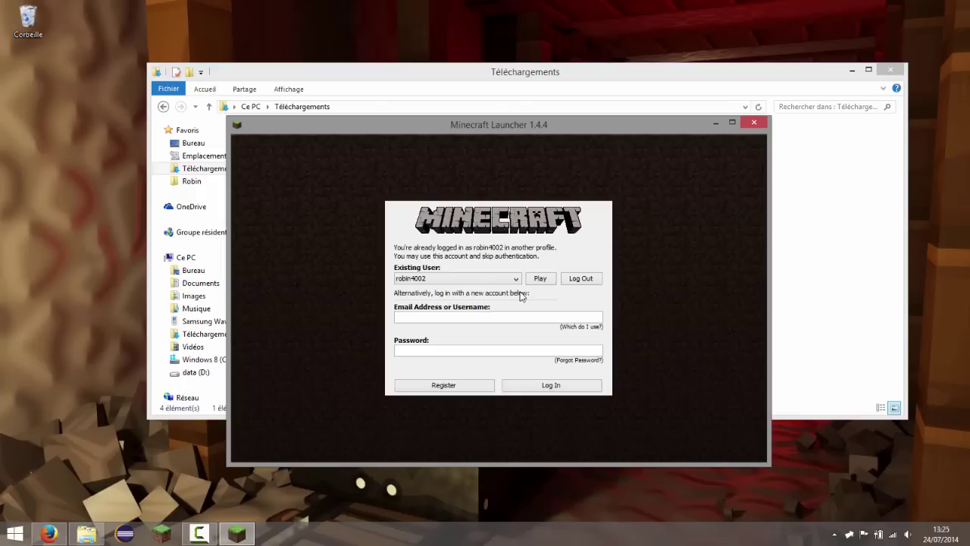
# Enter the Minecraft launcher with the saved account and select the account's default profile instead of Forge
pyautogui.click(547, 278)
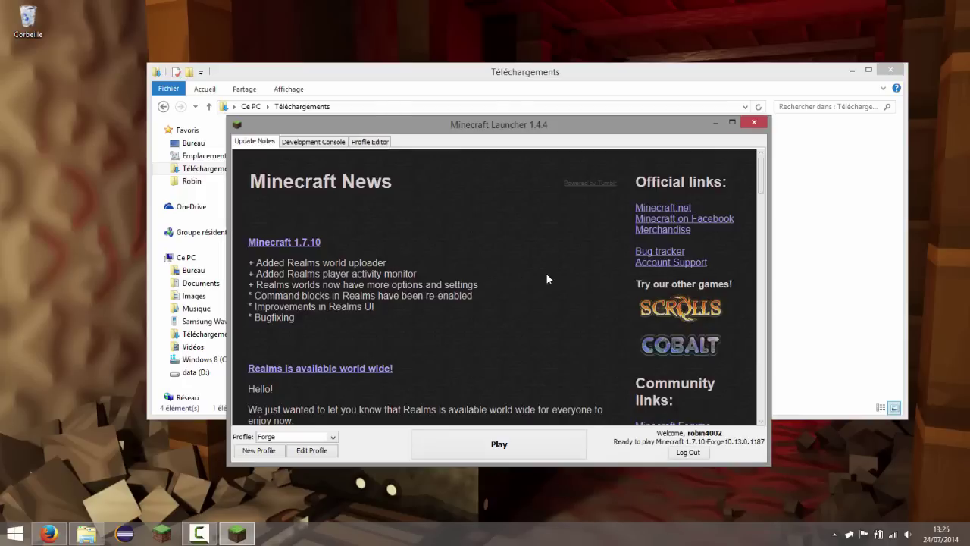
pyautogui.click(277, 438)
pyautogui.click(277, 439)
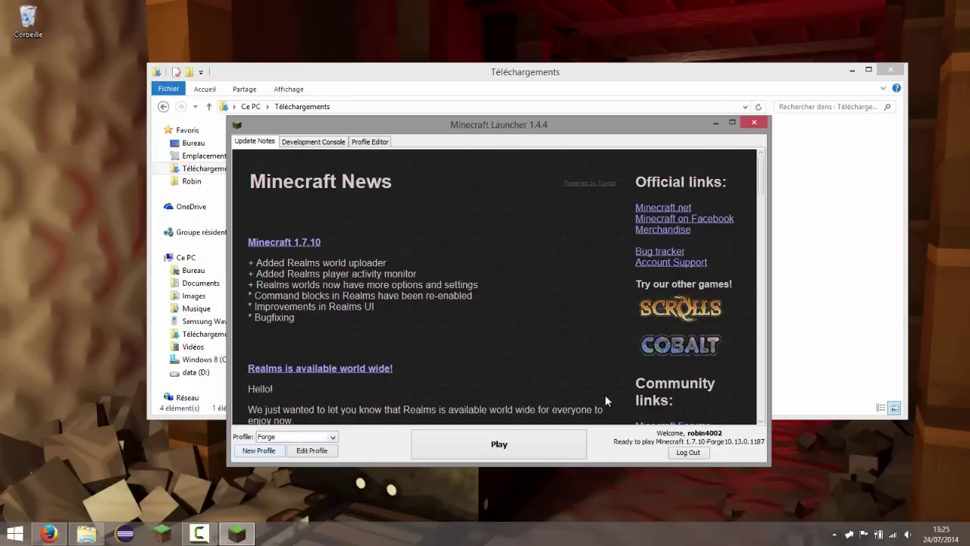
pyautogui.moveTo(530, 127); pyautogui.dragTo(574, 153)
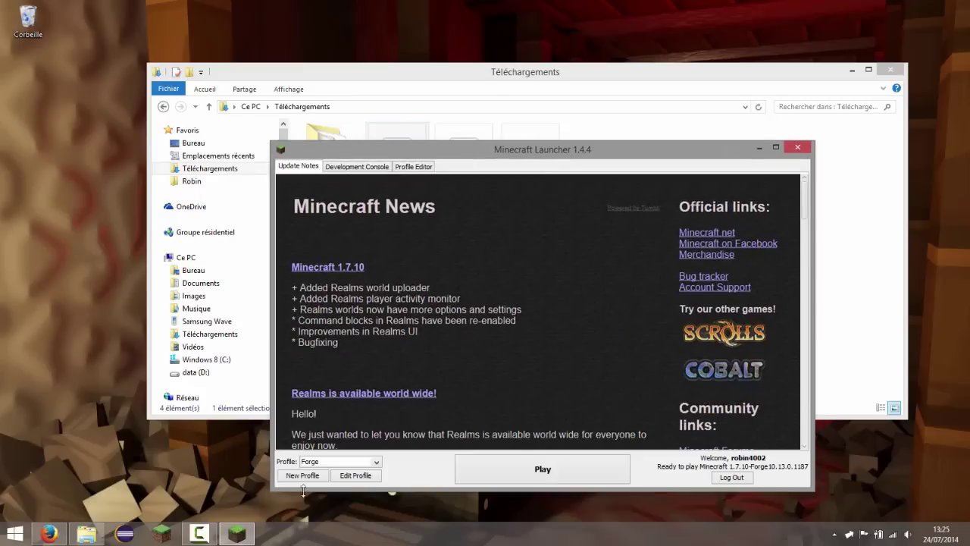
pyautogui.click(309, 461)
pyautogui.click(319, 483)
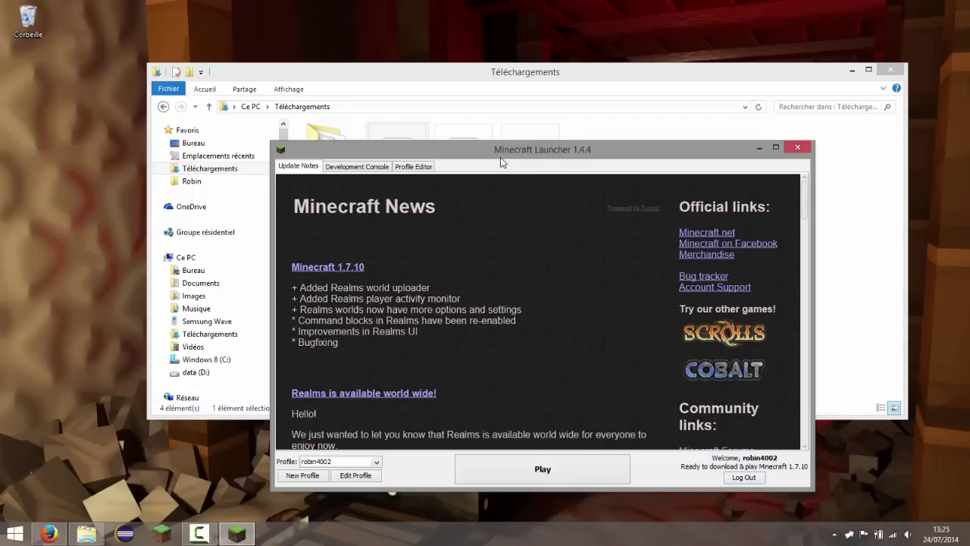
pyautogui.moveTo(501, 162); pyautogui.dragTo(465, 140)
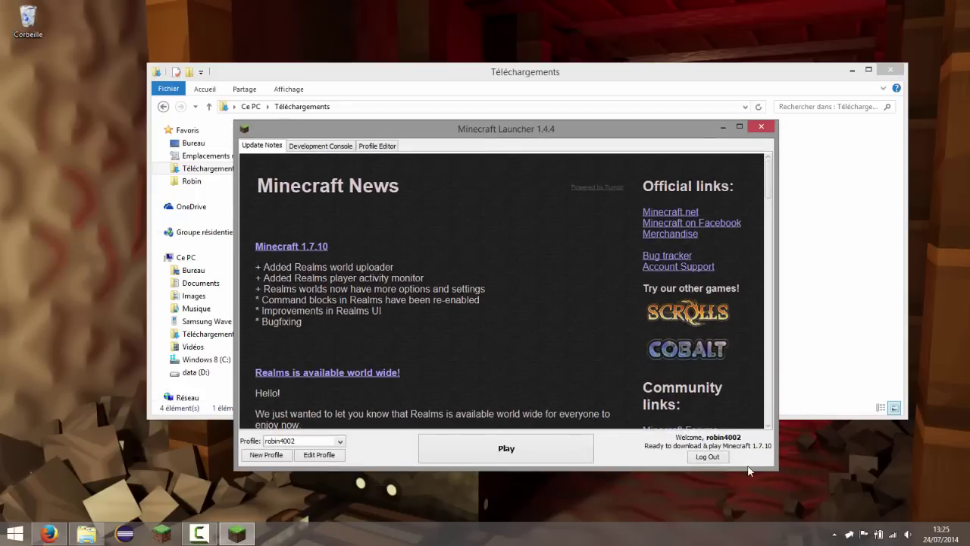
# Create and save a new launcher profile named 1.7.2 that uses release 1.7.2
pyautogui.click(269, 455)
pyautogui.moveTo(549, 202); pyautogui.dragTo(1, 201)
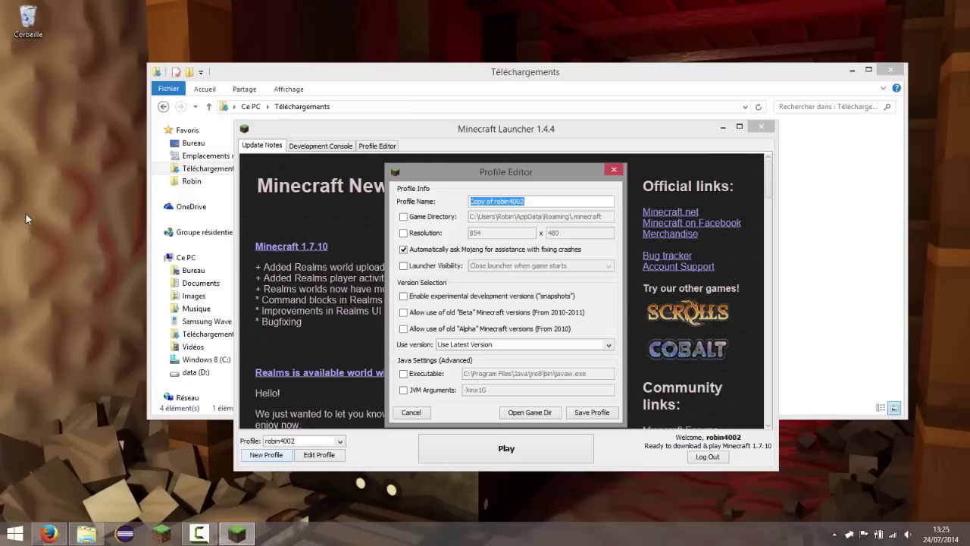
pyautogui.write('1.7.2')
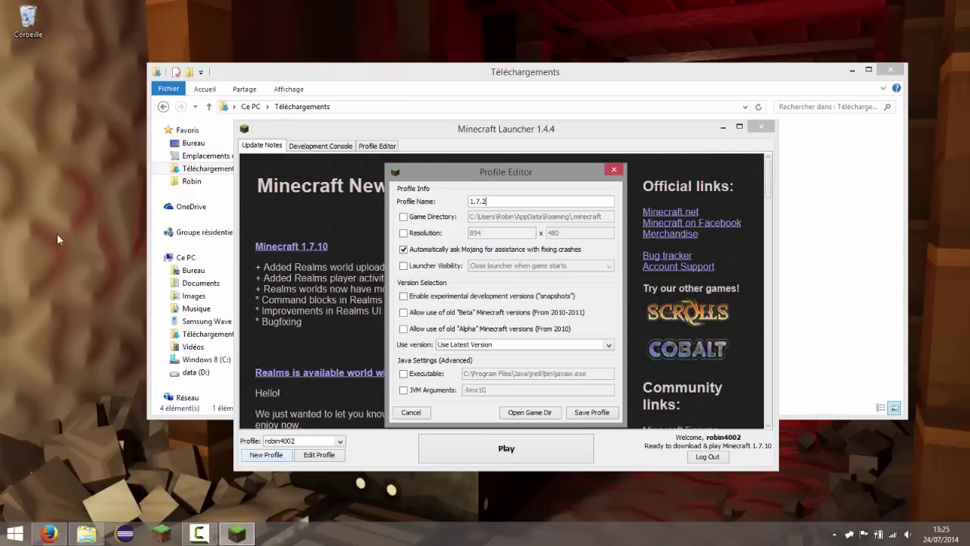
pyautogui.click(450, 346)
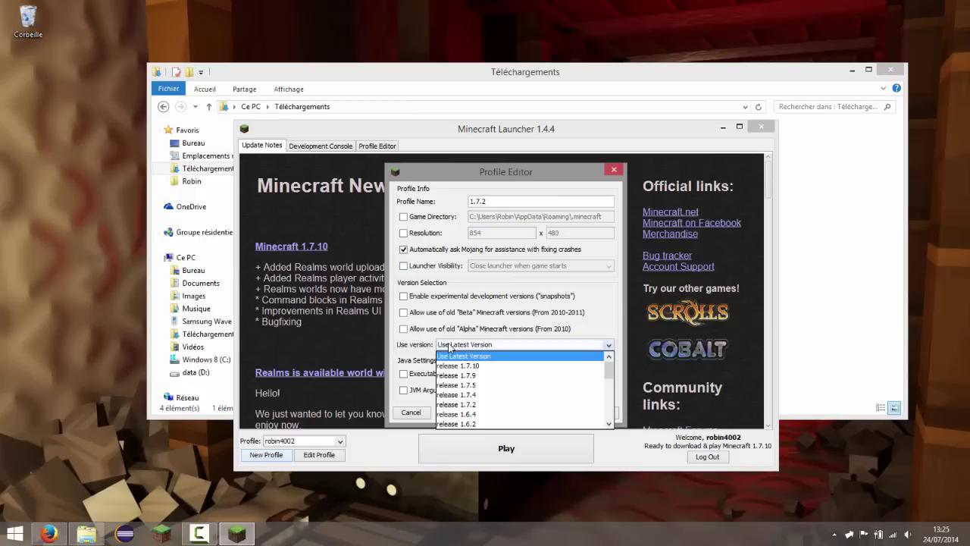
pyautogui.click(473, 404)
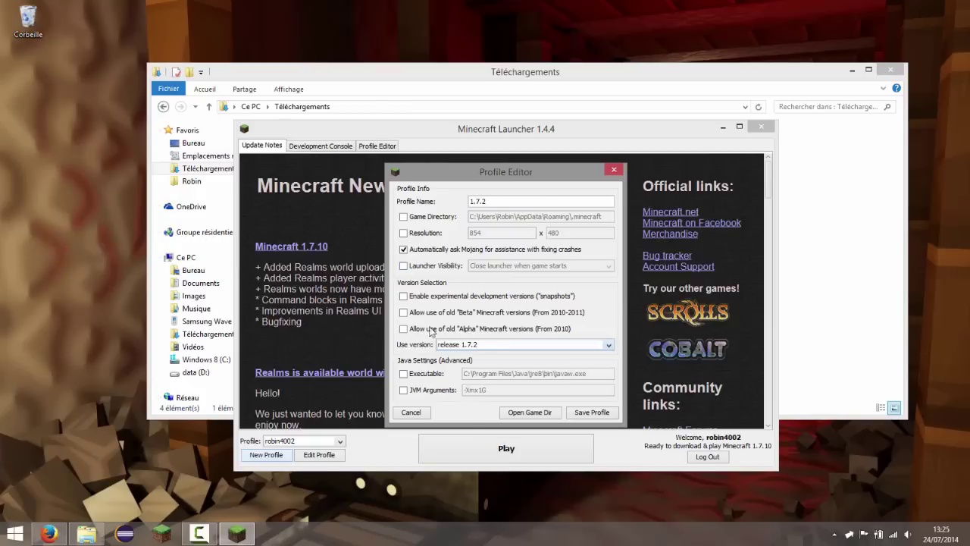
pyautogui.click(596, 418)
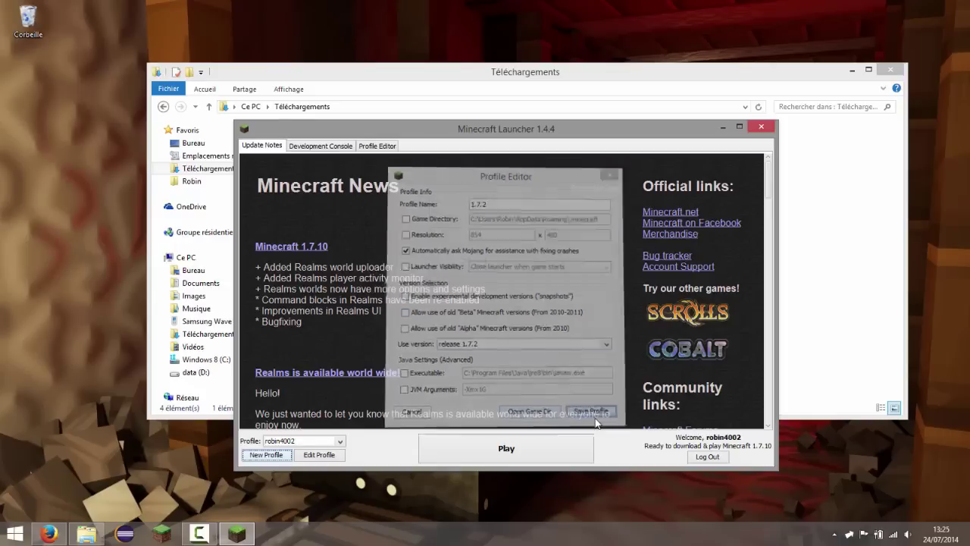
# Start Minecraft with the 1.7.2 profile, let it load to the title screen and quit the game
pyautogui.click(303, 440)
pyautogui.click(298, 453)
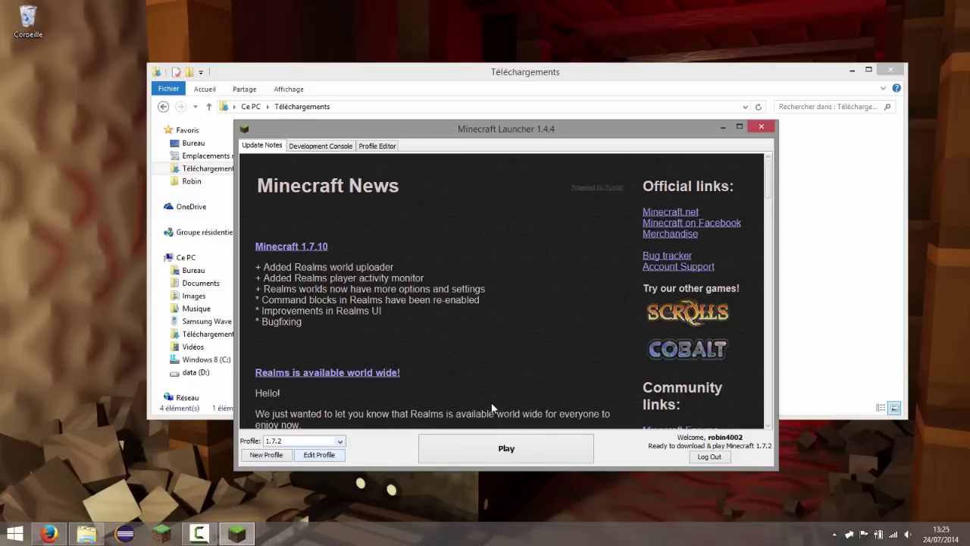
pyautogui.click(507, 457)
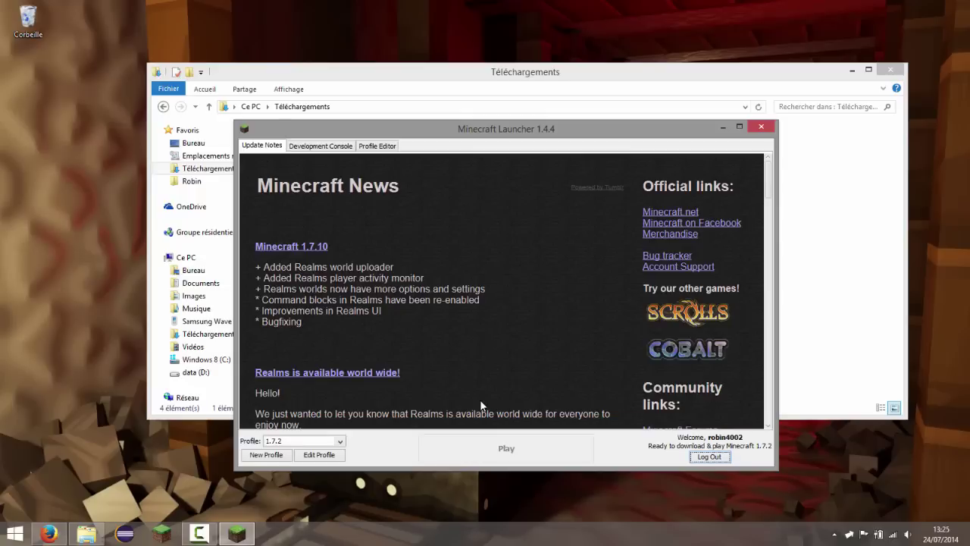
pyautogui.click(818, 219)
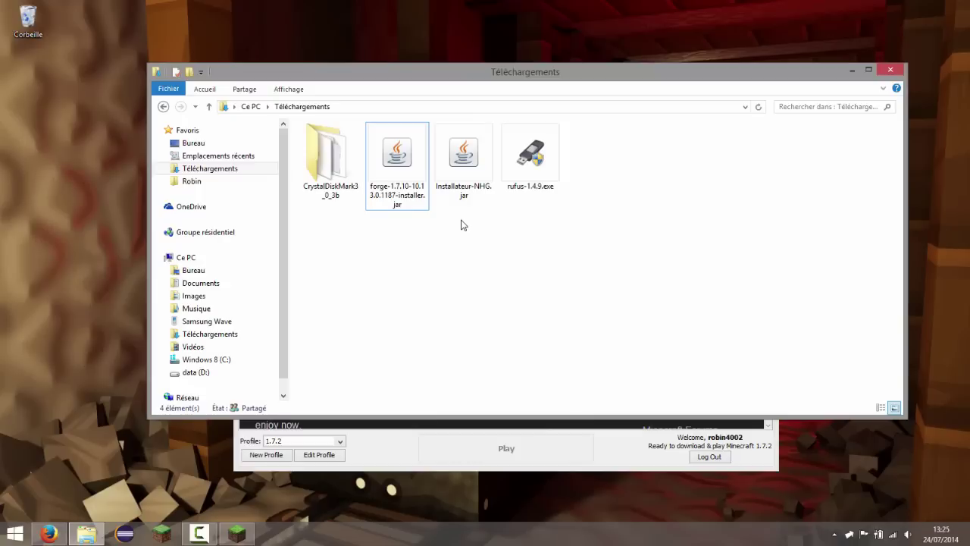
pyautogui.click(237, 533)
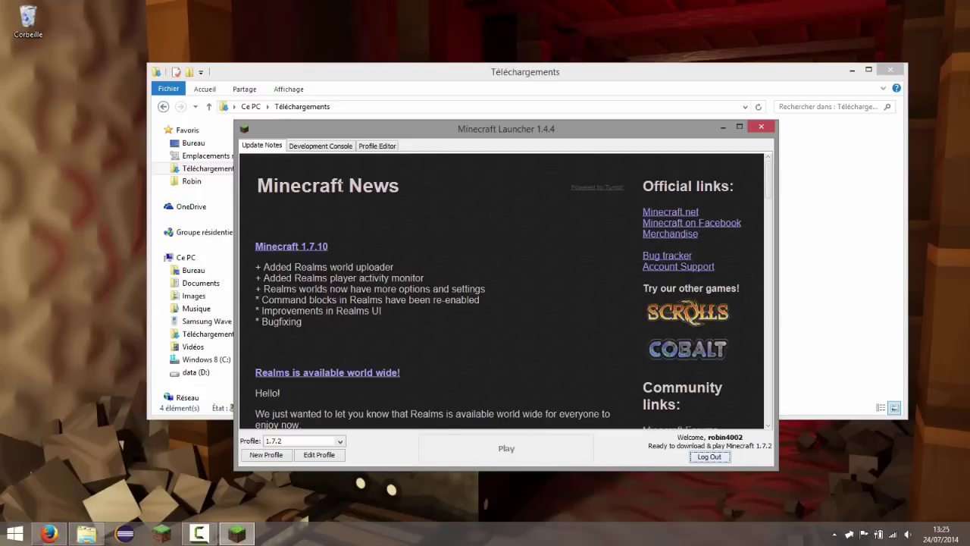
pyautogui.click(326, 146)
pyautogui.doubleClick(379, 174)
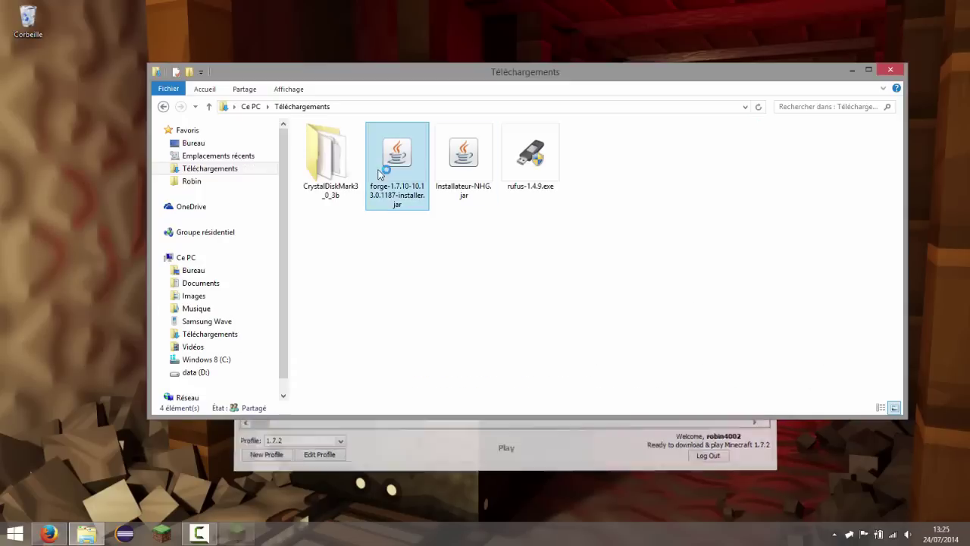
pyautogui.click(435, 262)
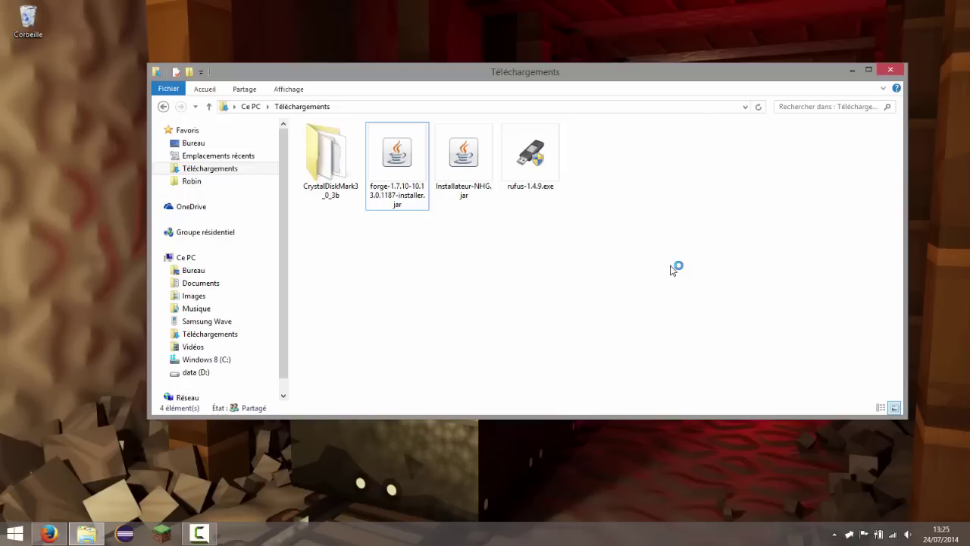
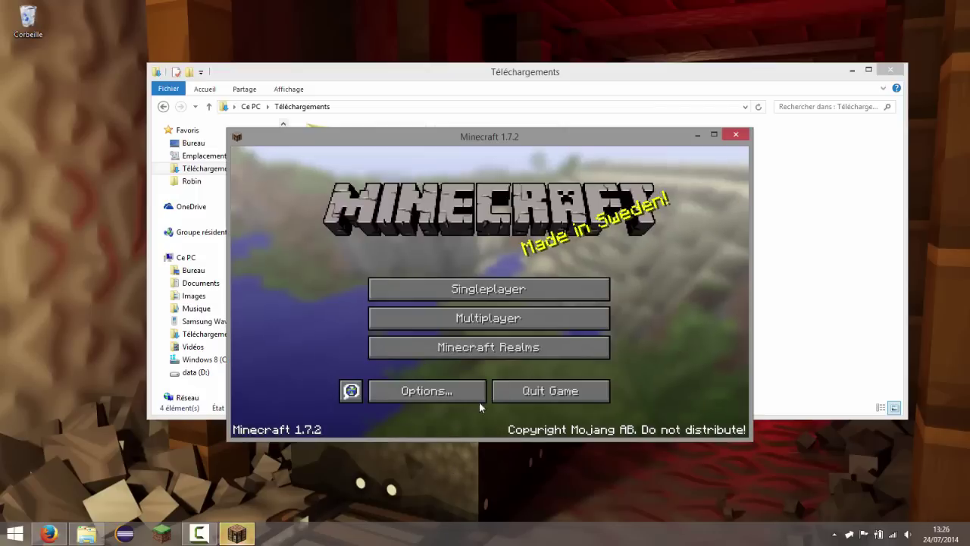
pyautogui.click(557, 390)
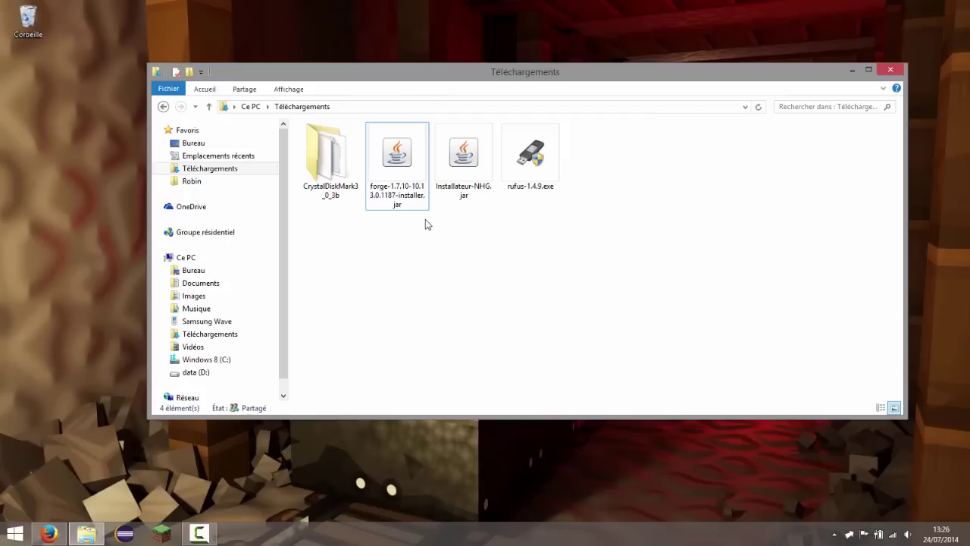
# Reopen the Minecraft launcher and open the game folder of the latest-version profile from the profile list
pyautogui.click(161, 534)
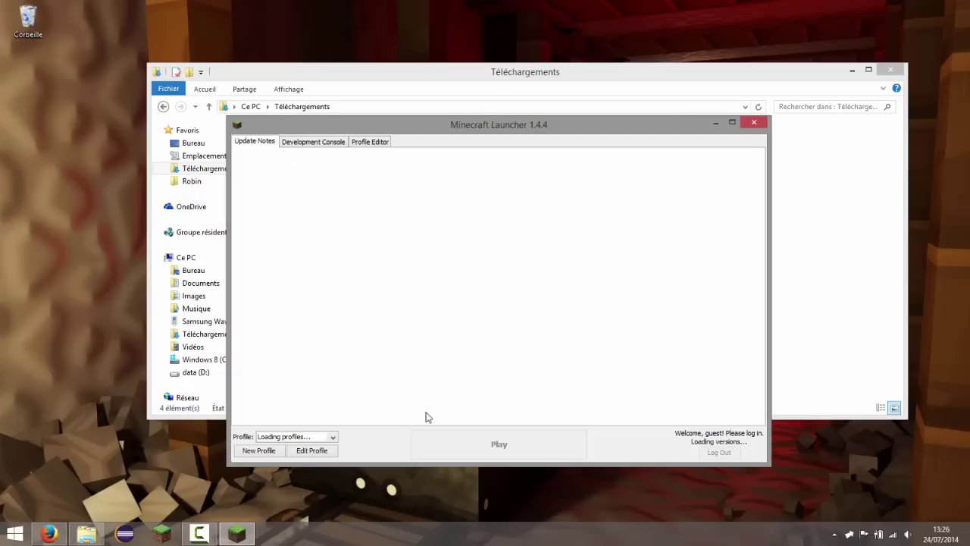
pyautogui.click(338, 143)
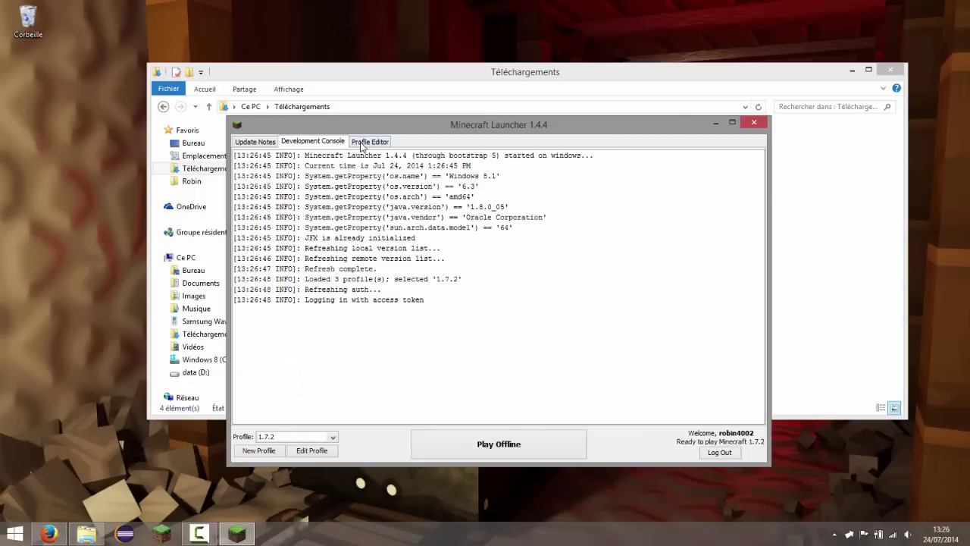
pyautogui.click(363, 144)
pyautogui.click(294, 188)
pyautogui.rightClick(288, 192)
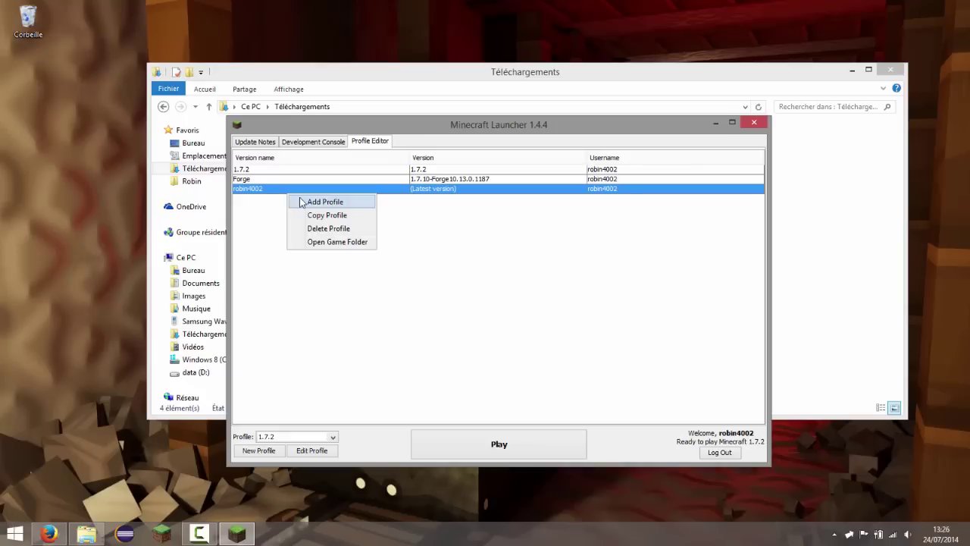
pyautogui.click(345, 242)
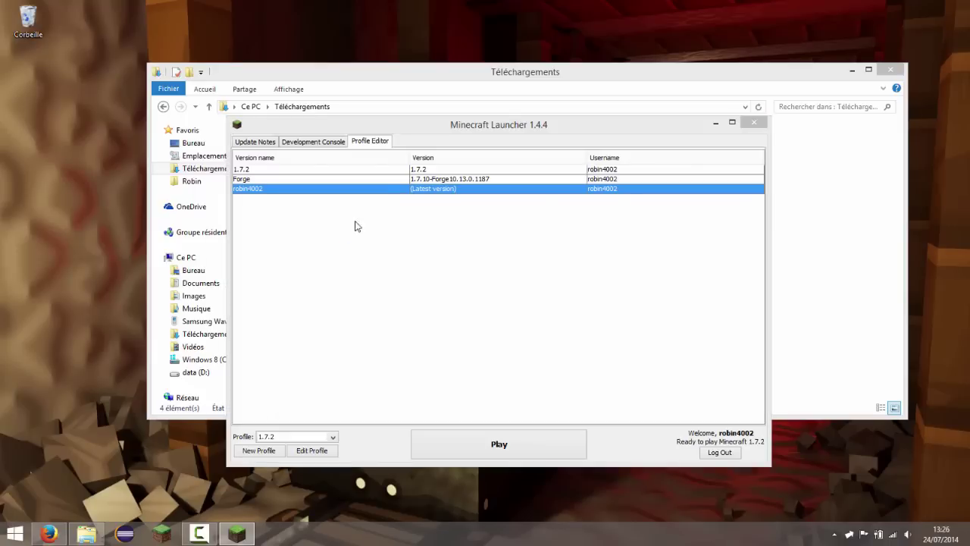
# Close the Téléchargements and .minecraft folder windows
pyautogui.click(884, 63)
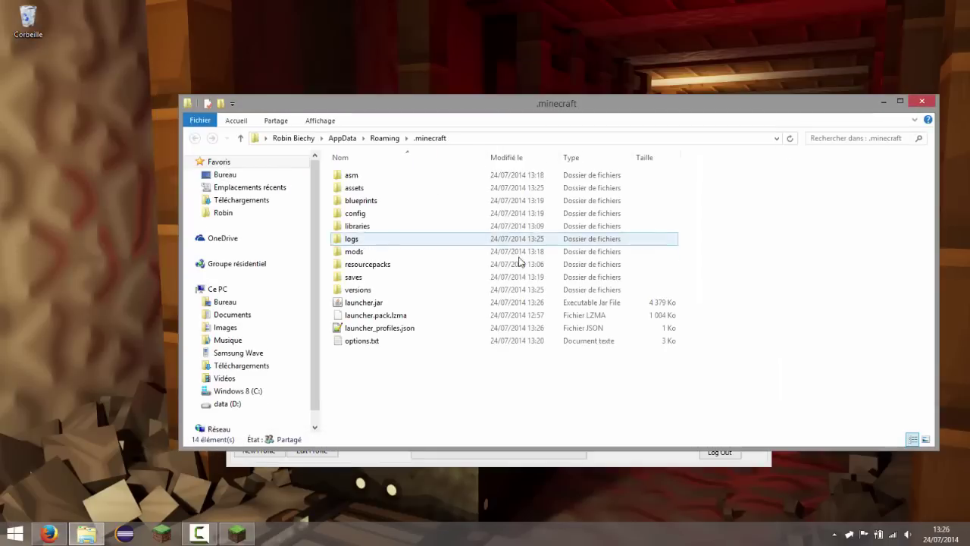
pyautogui.click(890, 69)
pyautogui.click(881, 101)
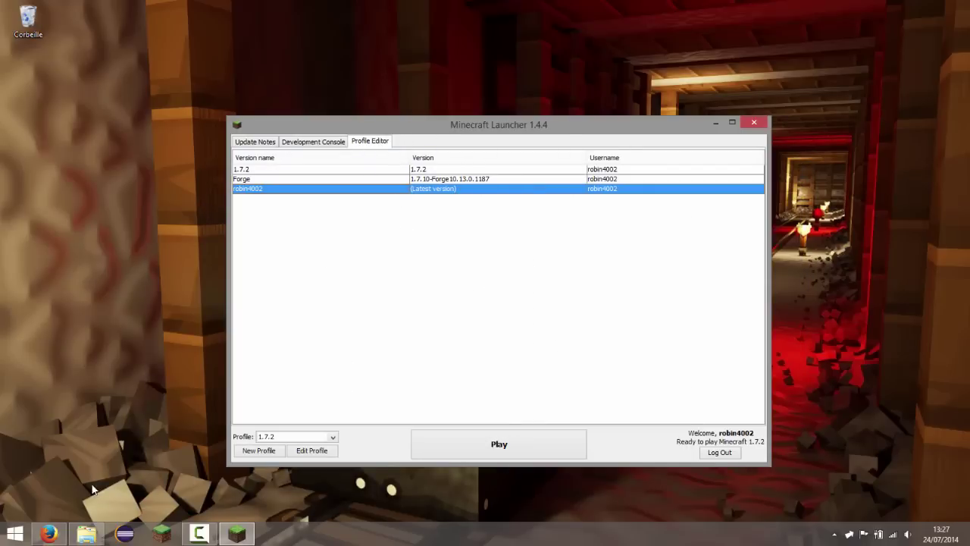
# Switch to Firefox and open the Pastebin site in a new tab
pyautogui.click(49, 534)
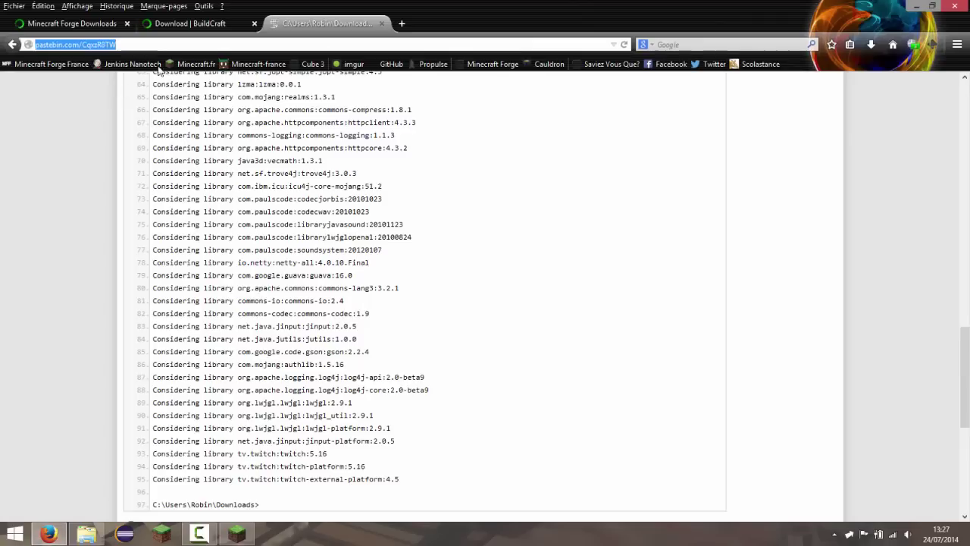
pyautogui.click(400, 27)
pyautogui.write('pas')
pyautogui.press('Return')
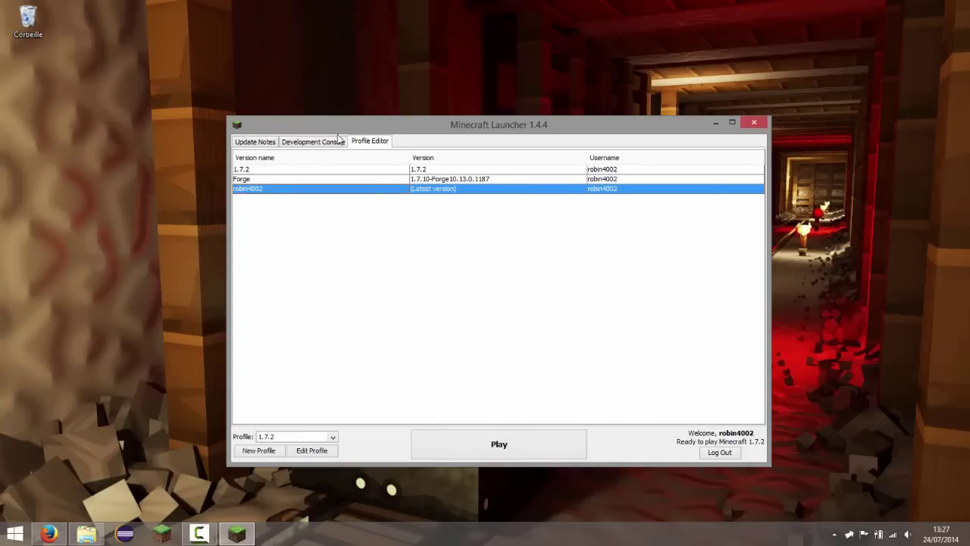
# Return to the launcher, show its development console and make Forge the active profile
pyautogui.click(318, 144)
pyautogui.moveTo(386, 123); pyautogui.dragTo(396, 107)
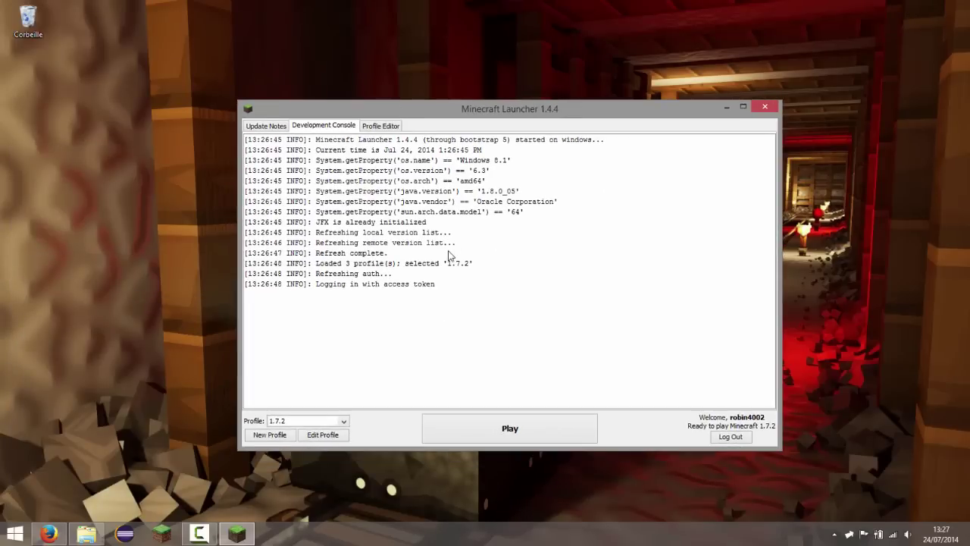
pyautogui.click(338, 424)
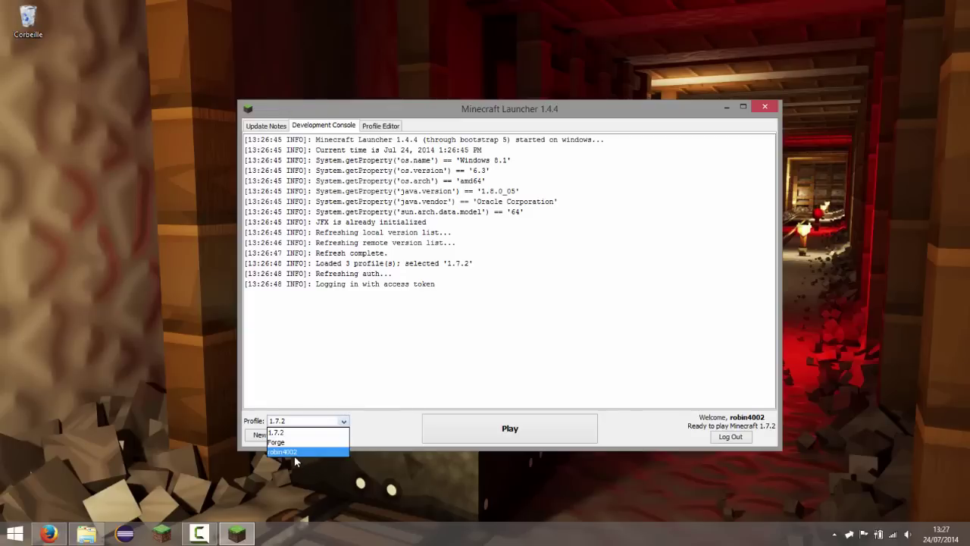
pyautogui.click(288, 452)
pyautogui.click(292, 422)
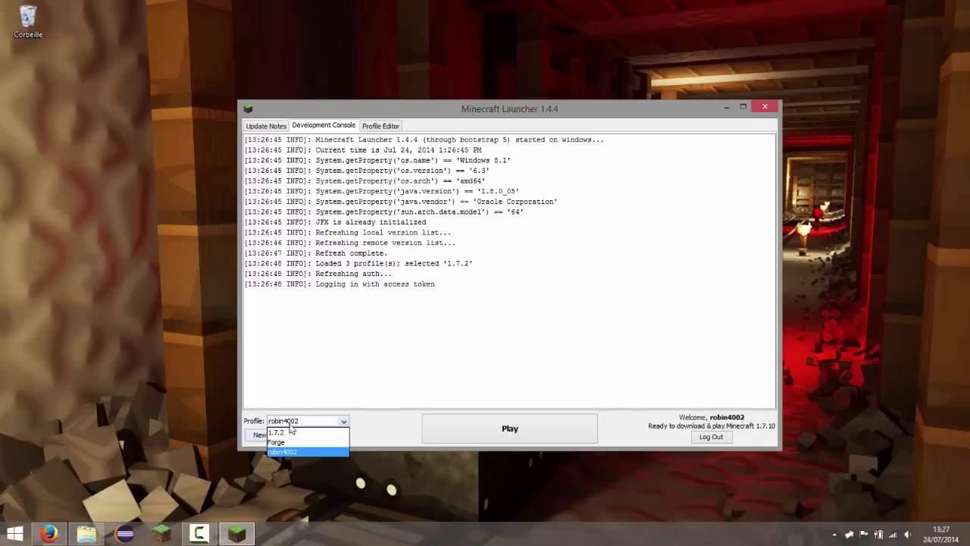
pyautogui.click(297, 443)
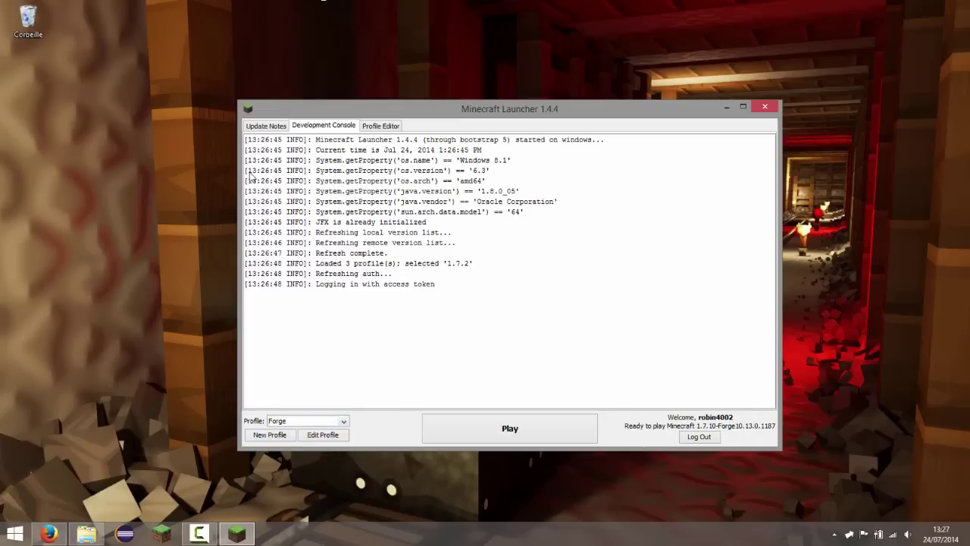
# Select the launcher log text in the development console from the first line to the last
pyautogui.hotkey('ctrl', 'a')
pyautogui.click(461, 322)
pyautogui.moveTo(259, 138); pyautogui.dragTo(426, 377)
pyautogui.click(406, 317)
pyautogui.moveTo(257, 139); pyautogui.dragTo(457, 312)
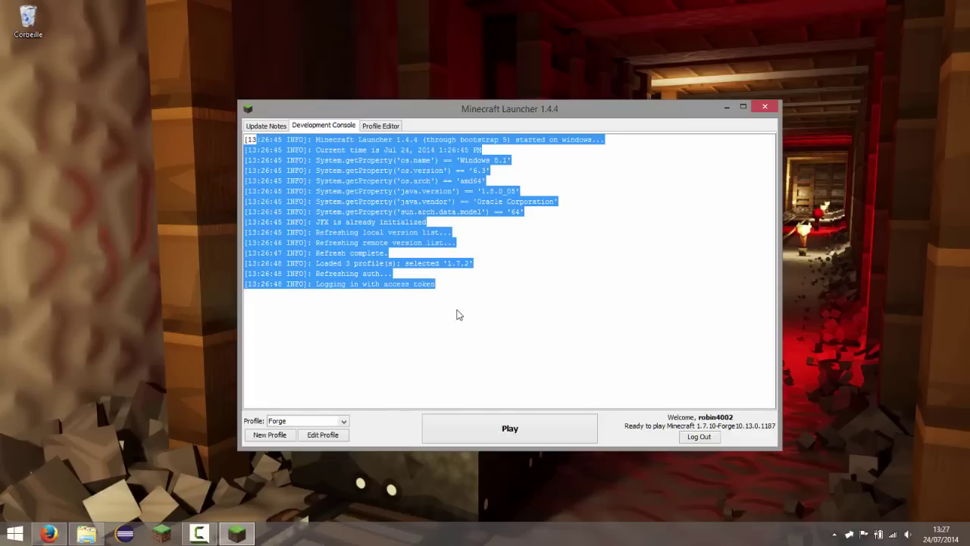
# Set the Forge profile's launcher visibility to "Keep the launcher open" and save the profile
pyautogui.click(323, 435)
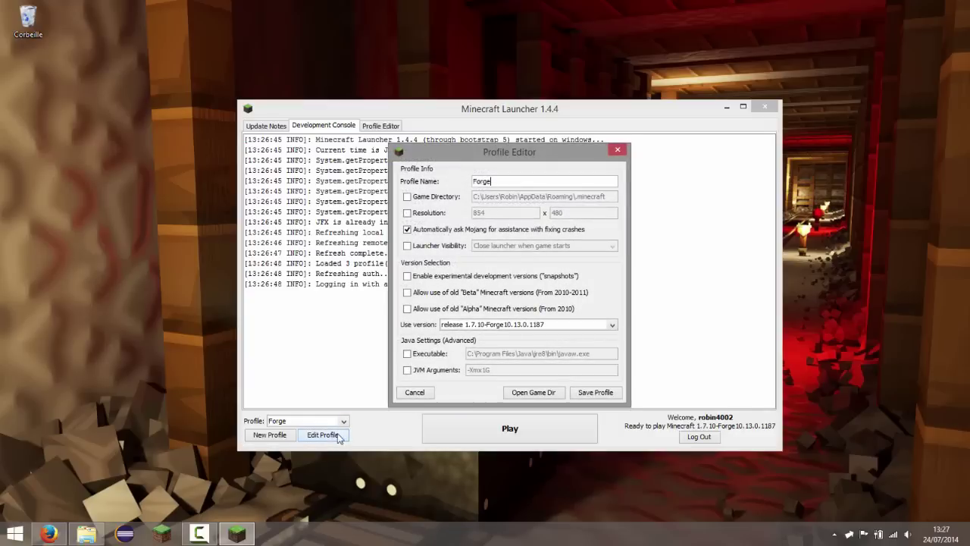
pyautogui.click(407, 245)
pyautogui.click(498, 246)
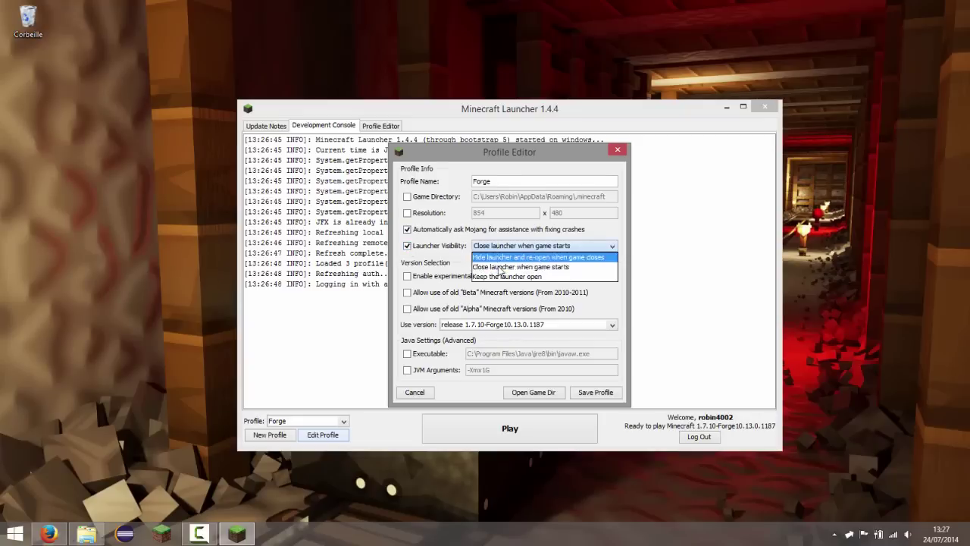
pyautogui.click(505, 276)
pyautogui.click(602, 396)
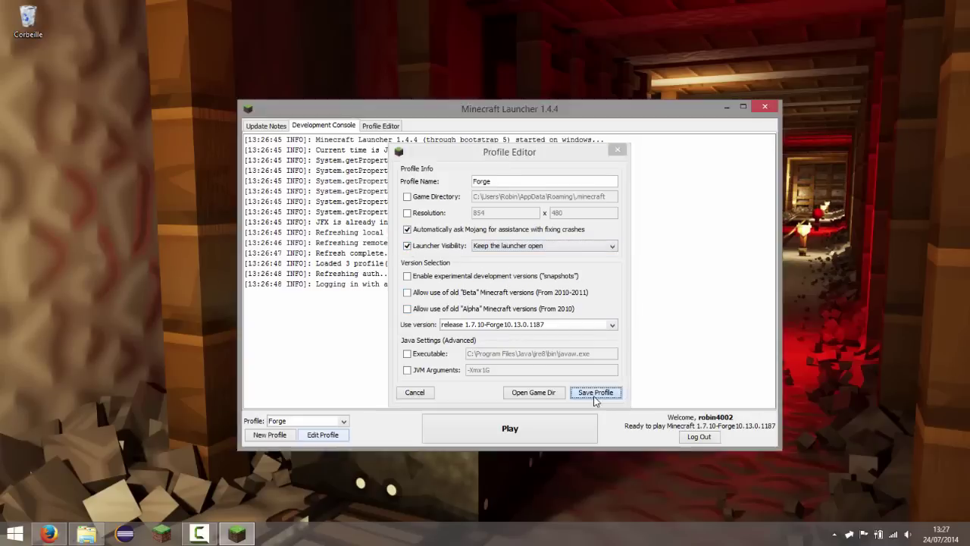
# Start the game with the Forge profile and move the launcher window aside
pyautogui.click(474, 426)
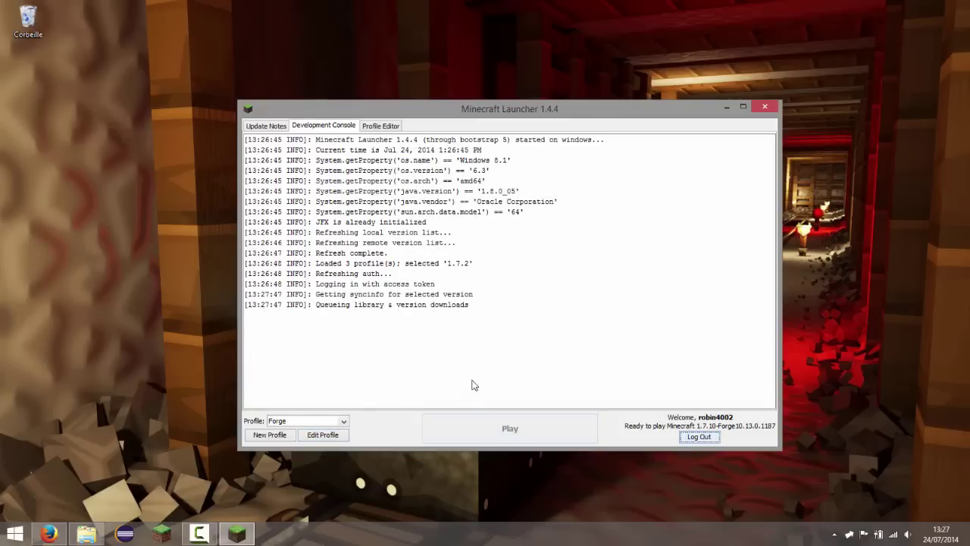
pyautogui.moveTo(444, 101); pyautogui.dragTo(288, 72)
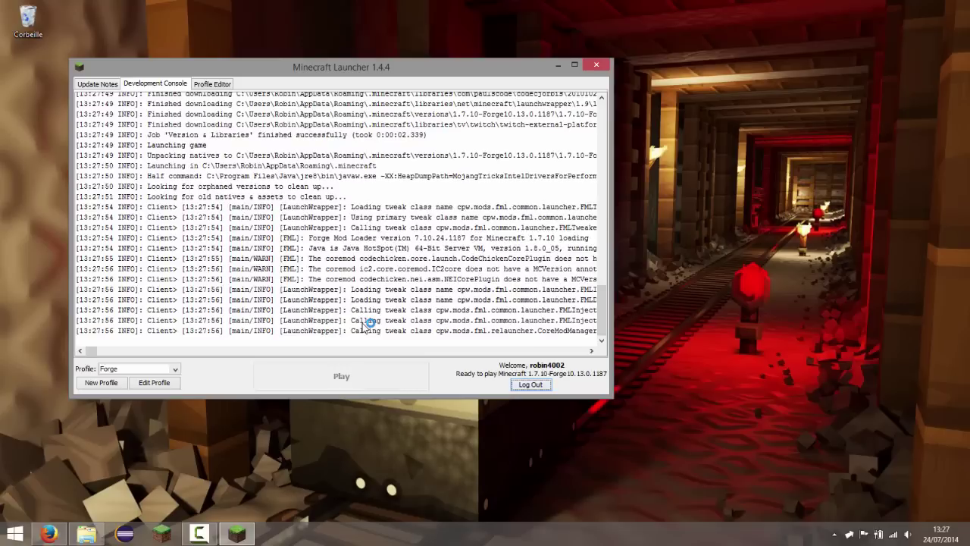
pyautogui.rightClick(323, 243)
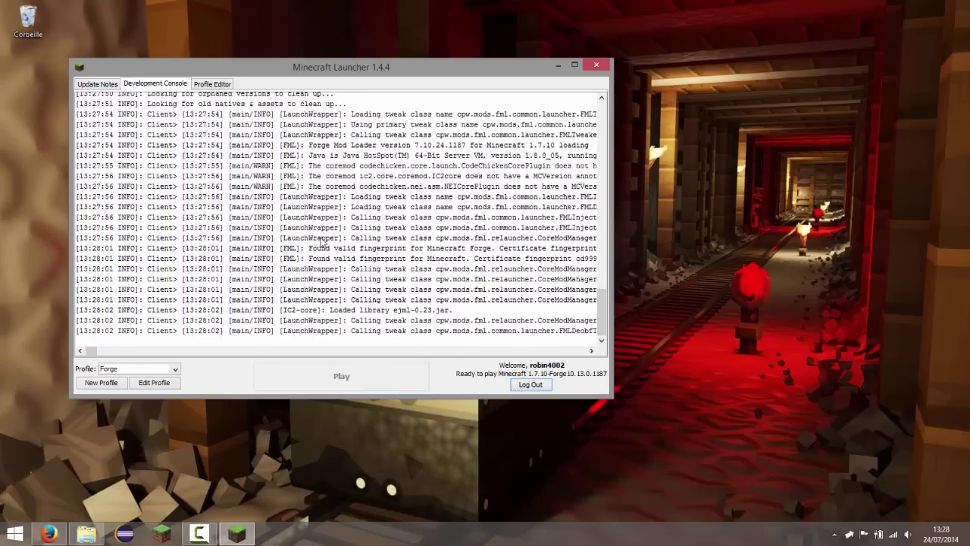
pyautogui.click(335, 248)
pyautogui.tripleClick(316, 215)
pyautogui.doubleClick(326, 258)
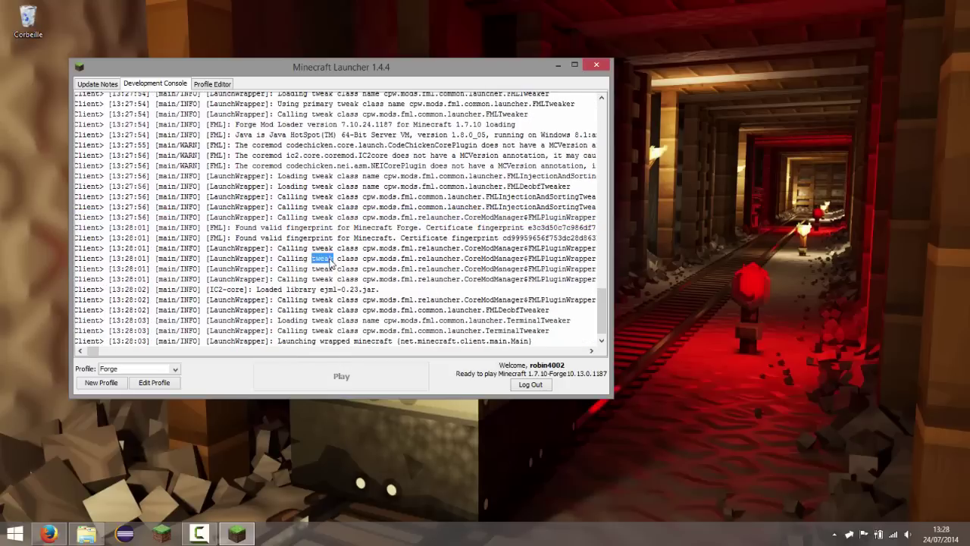
pyautogui.click(312, 301)
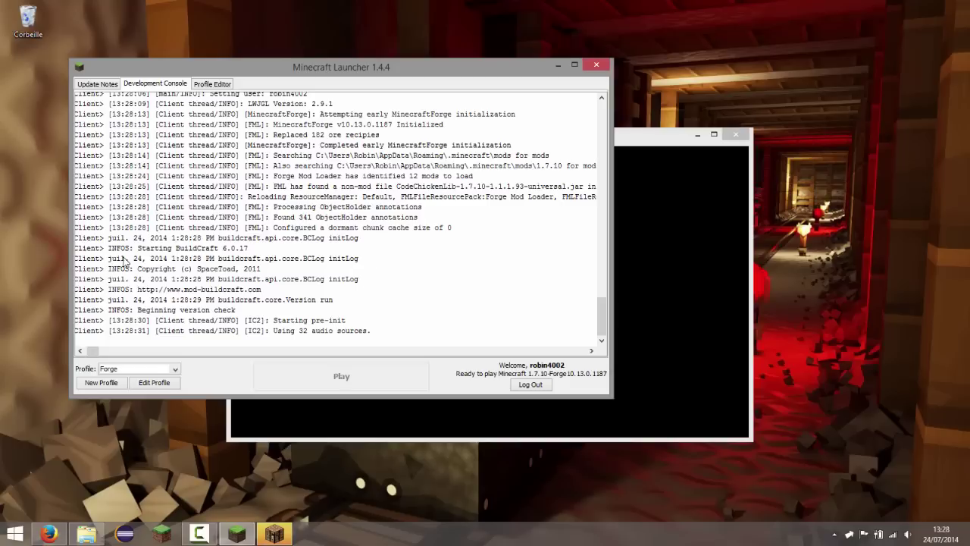
pyautogui.moveTo(126, 261); pyautogui.dragTo(275, 321)
pyautogui.click(282, 323)
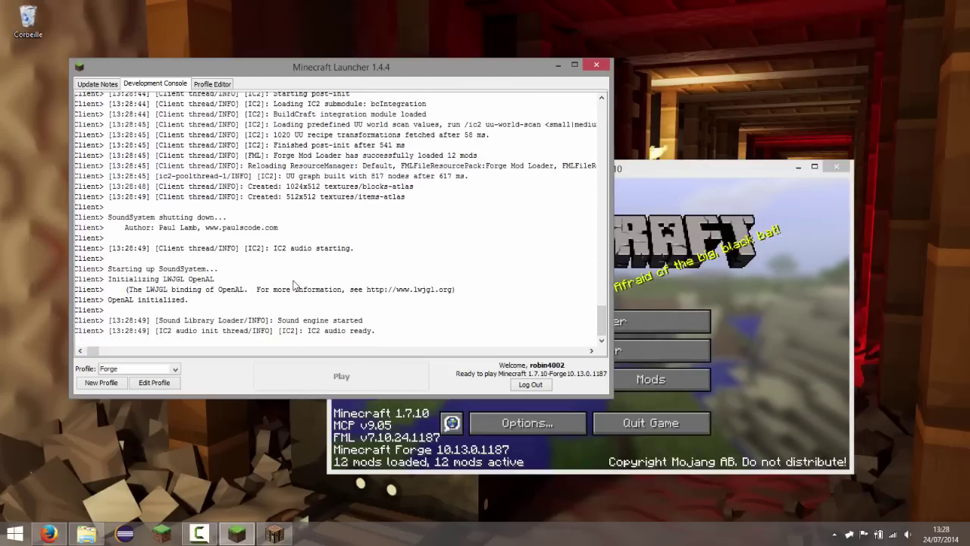
# Copy the entire launcher log from the development console
pyautogui.rightClick(266, 203)
pyautogui.click(277, 208)
pyautogui.rightClick(277, 204)
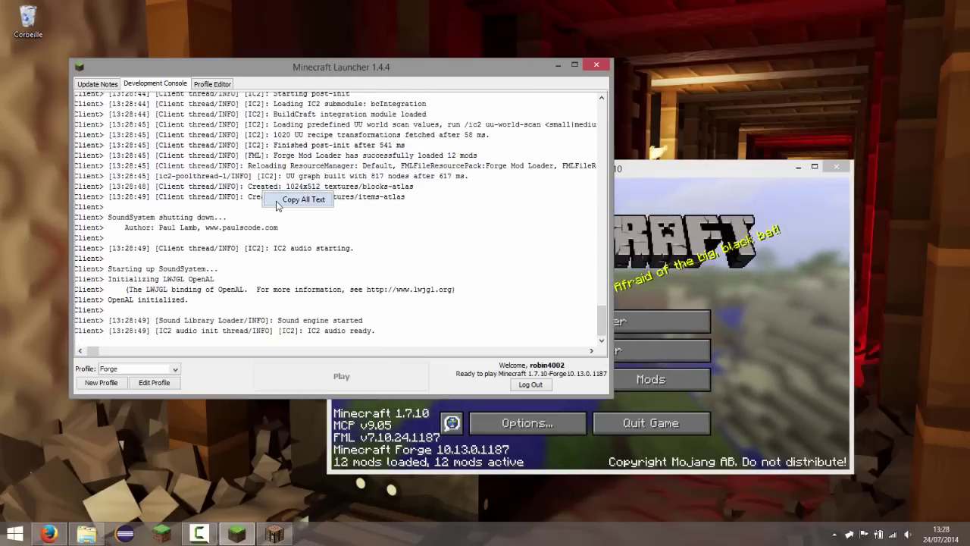
pyautogui.click(282, 201)
pyautogui.moveTo(371, 327); pyautogui.dragTo(150, 46)
pyautogui.moveTo(602, 132); pyautogui.dragTo(603, 322)
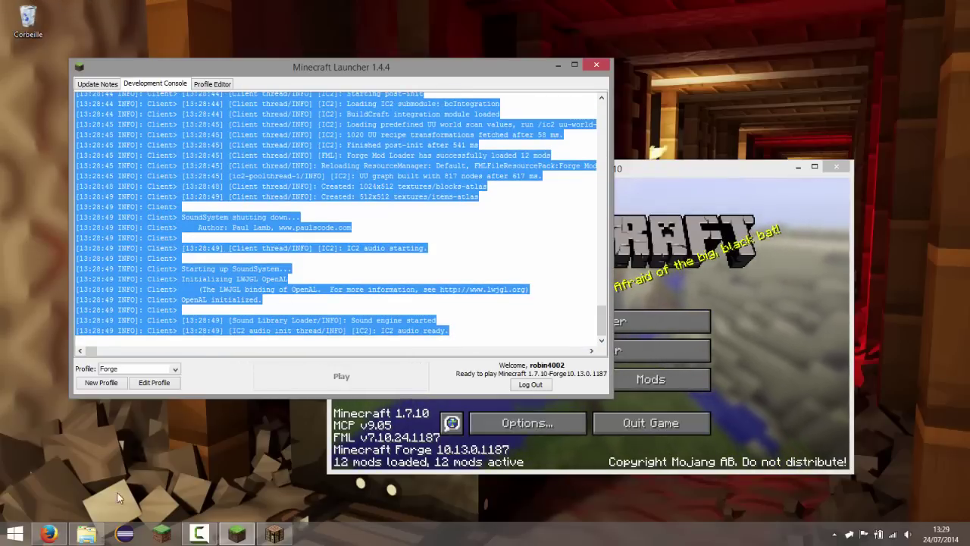
# Paste the log into the new paste on Pastebin in Firefox, look through it and close the tab without submitting
pyautogui.click(48, 534)
pyautogui.hotkey('ctrl', 'v')
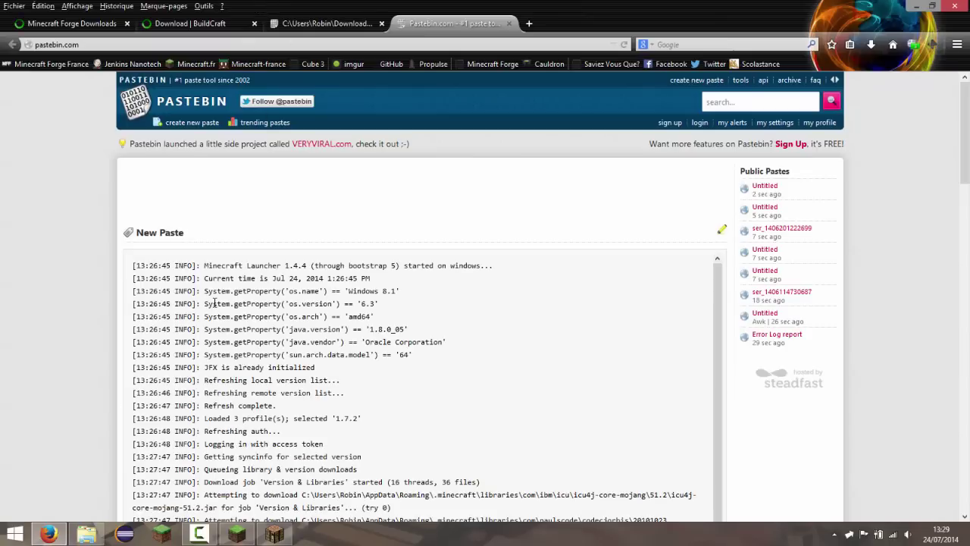
pyautogui.scroll(-3, 520, 216)
pyautogui.scroll(-8, 520, 216)
pyautogui.scroll(-10, 864, 297)
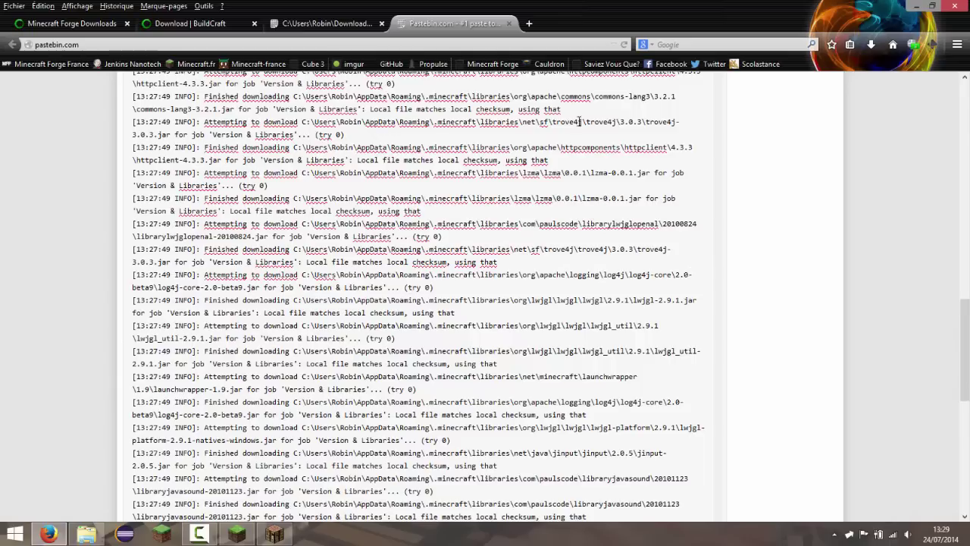
pyautogui.click(510, 27)
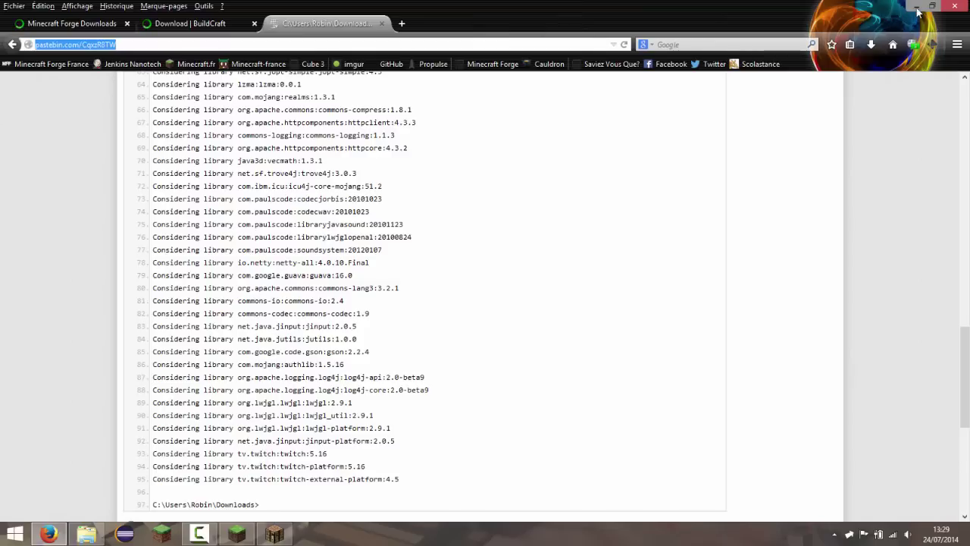
# Minimize Firefox, bring the Minecraft 1.7.10 window to the front and quit the game
pyautogui.click(916, 6)
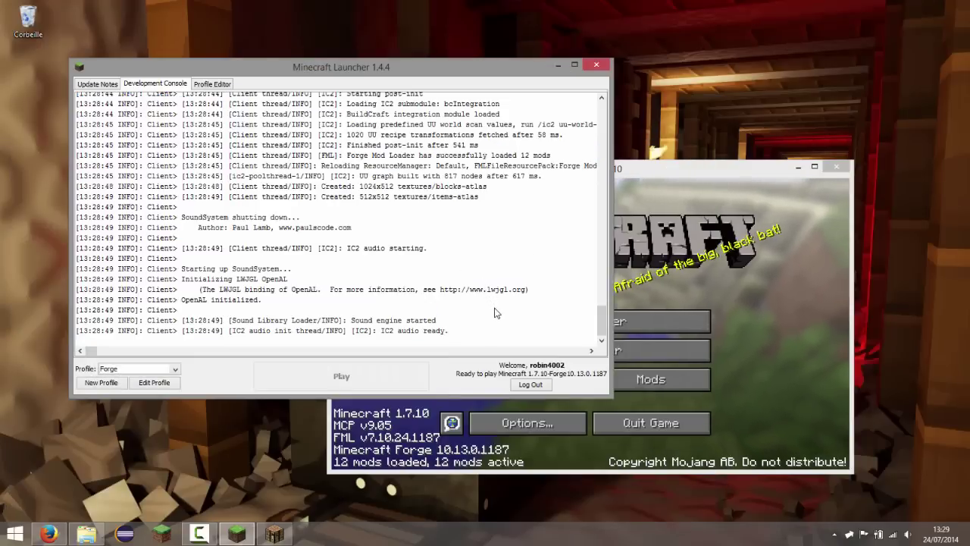
pyautogui.click(699, 400)
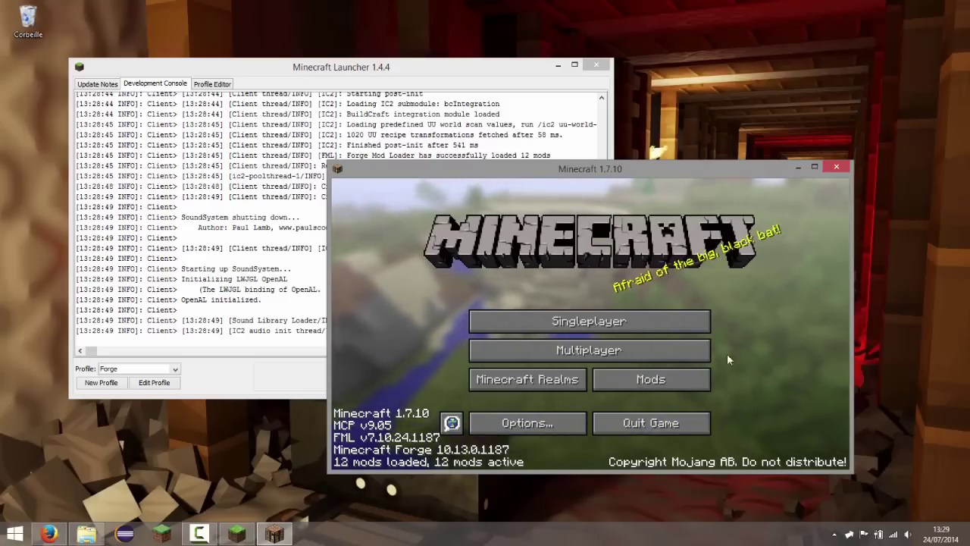
pyautogui.click(674, 431)
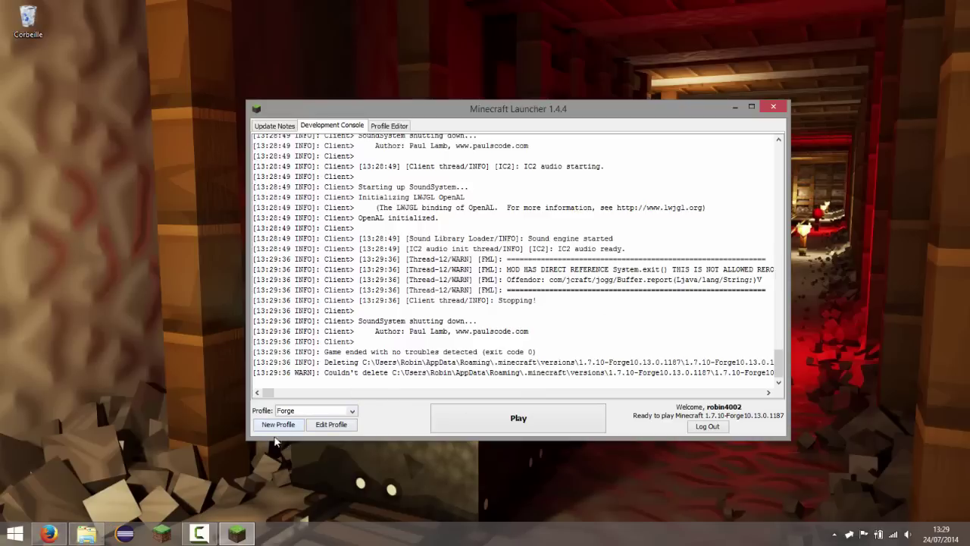
# Switch to Firefox and go to the Minecraft Forge downloads page at files.minecraftforge.net
pyautogui.click(82, 538)
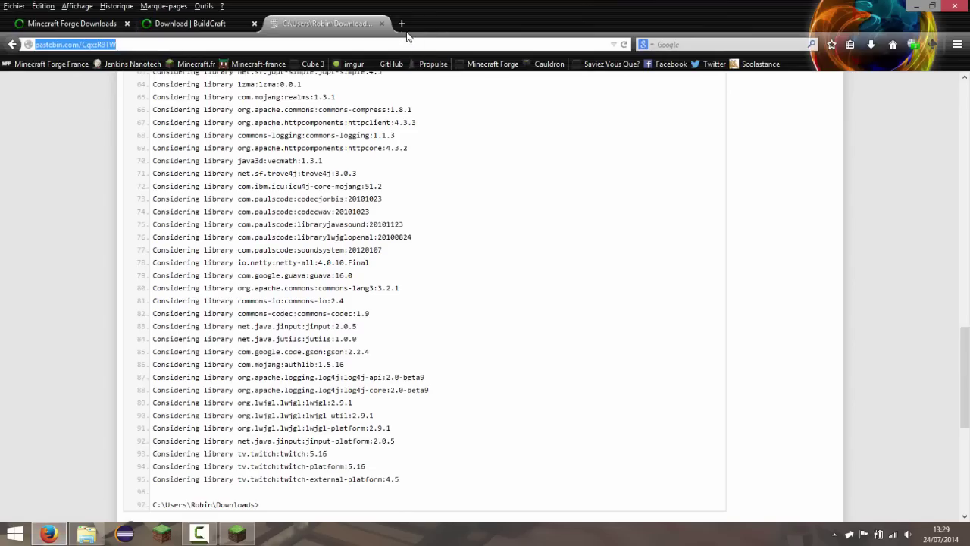
pyautogui.click(406, 32)
pyautogui.write('files.minecraftforge.net/')
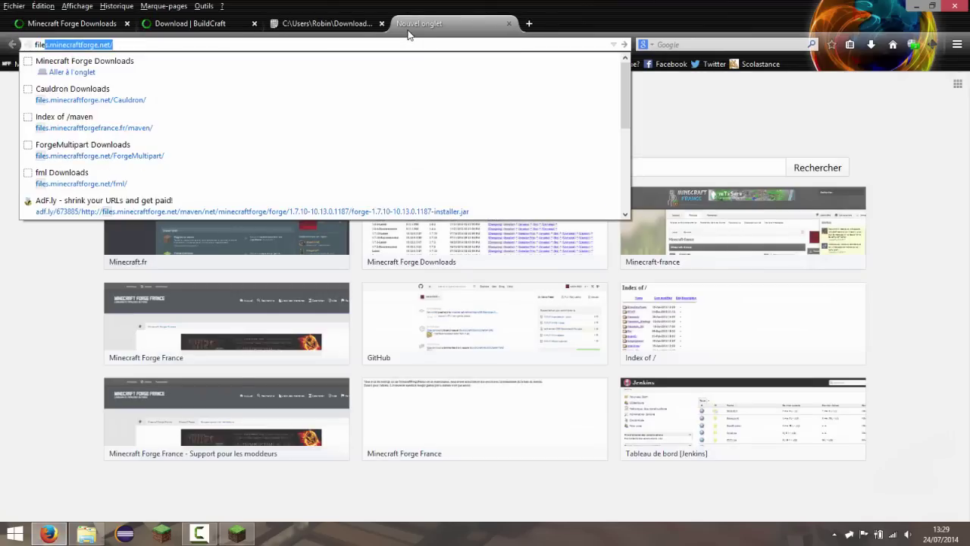
pyautogui.press('Down')
pyautogui.press('Return')
# Try the installer link of build 10.12.2.1147 in the 1.7.2 downloads, leave its AdF.ly page and point out that build's row
pyautogui.scroll(-15, 47, 321)
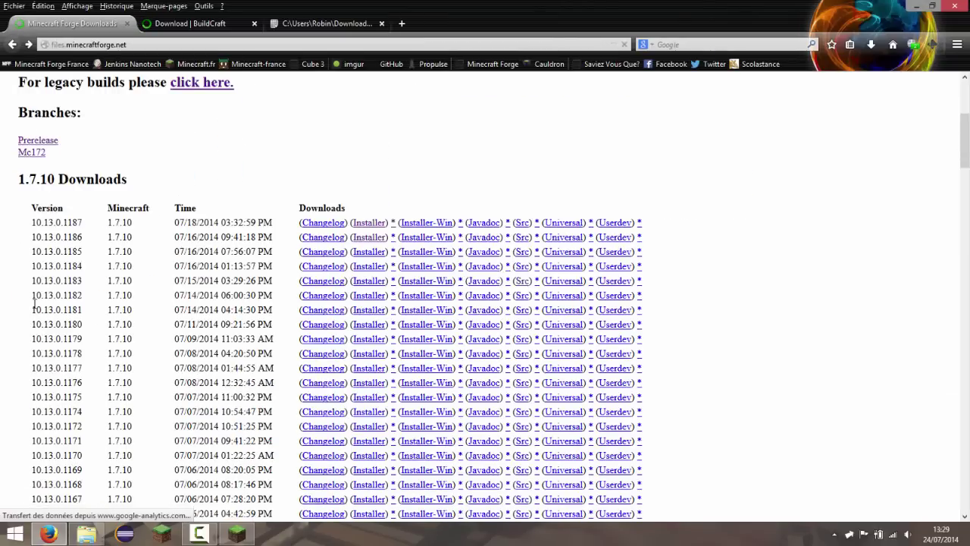
pyautogui.moveTo(59, 248); pyautogui.dragTo(242, 262)
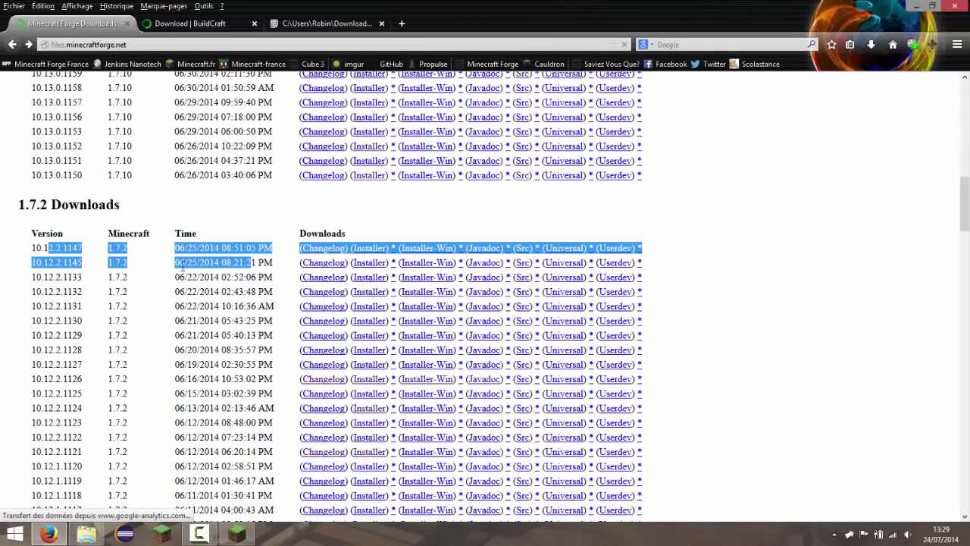
pyautogui.click(257, 262)
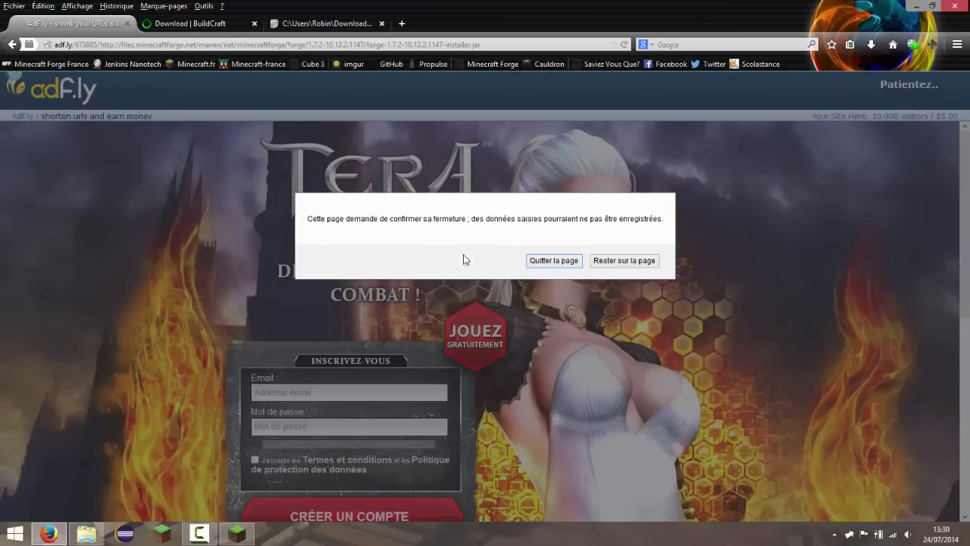
pyautogui.click(543, 263)
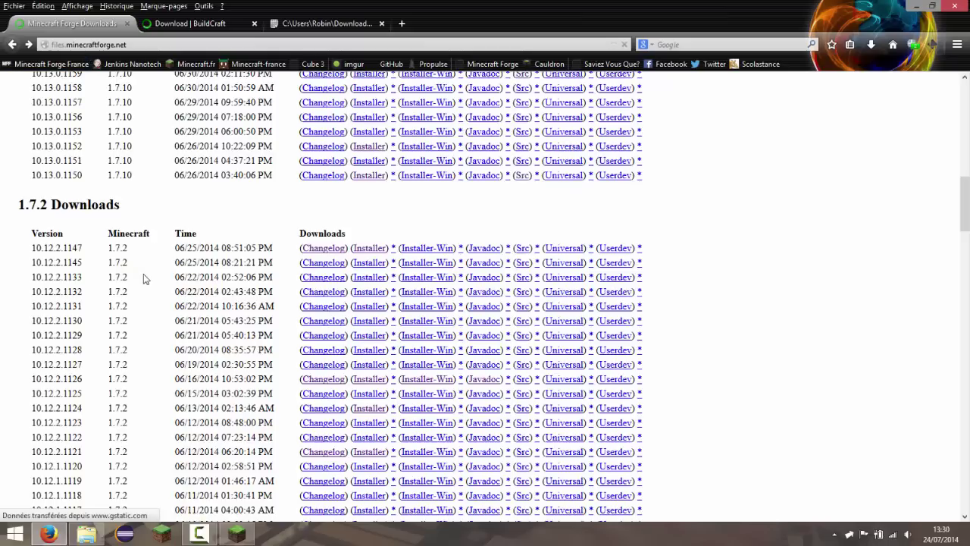
pyautogui.moveTo(36, 235); pyautogui.dragTo(227, 247)
pyautogui.click(227, 248)
# Open the Mc172 branch, download the installer of build 10.12.2.1161 through AdF.ly and close the ad tab
pyautogui.scroll(15, 51, 347)
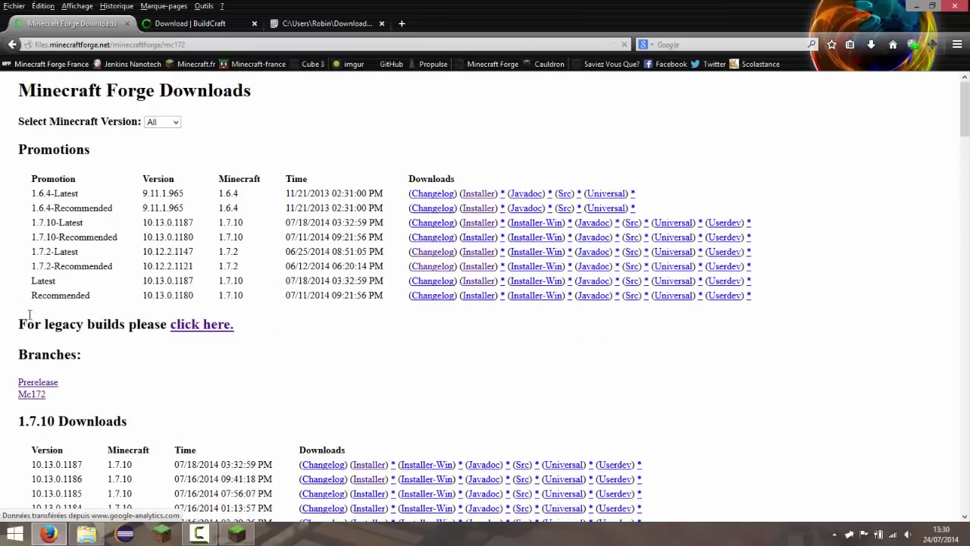
pyautogui.moveTo(37, 358); pyautogui.dragTo(307, 361)
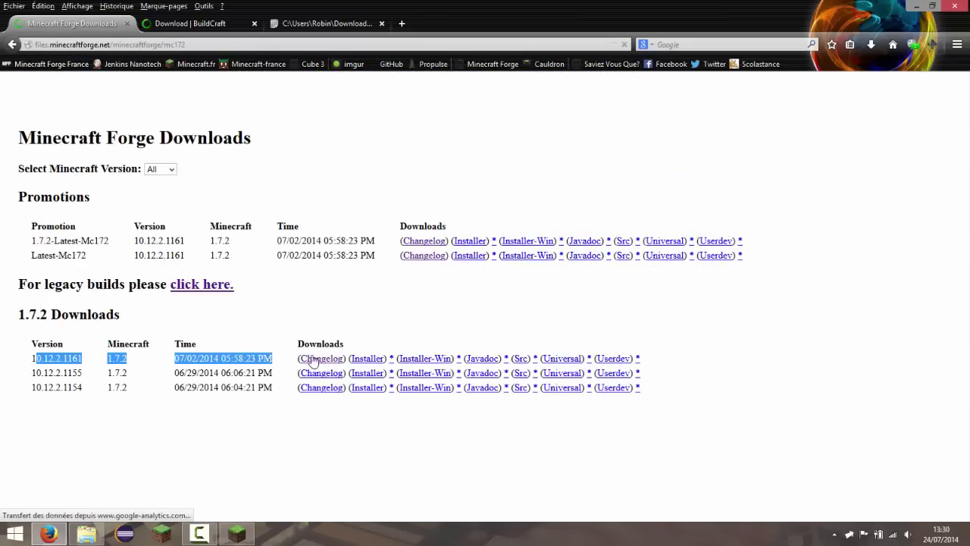
pyautogui.click(369, 359)
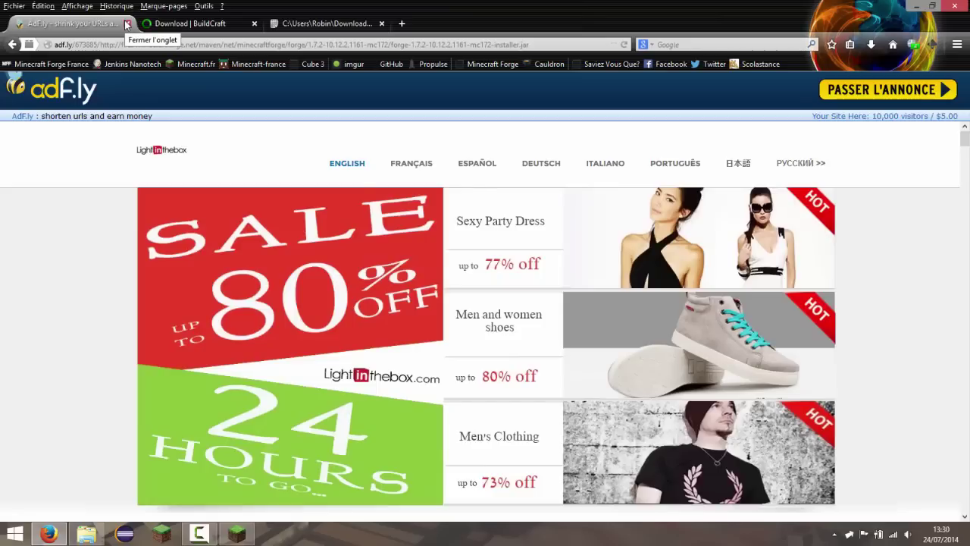
pyautogui.click(521, 255)
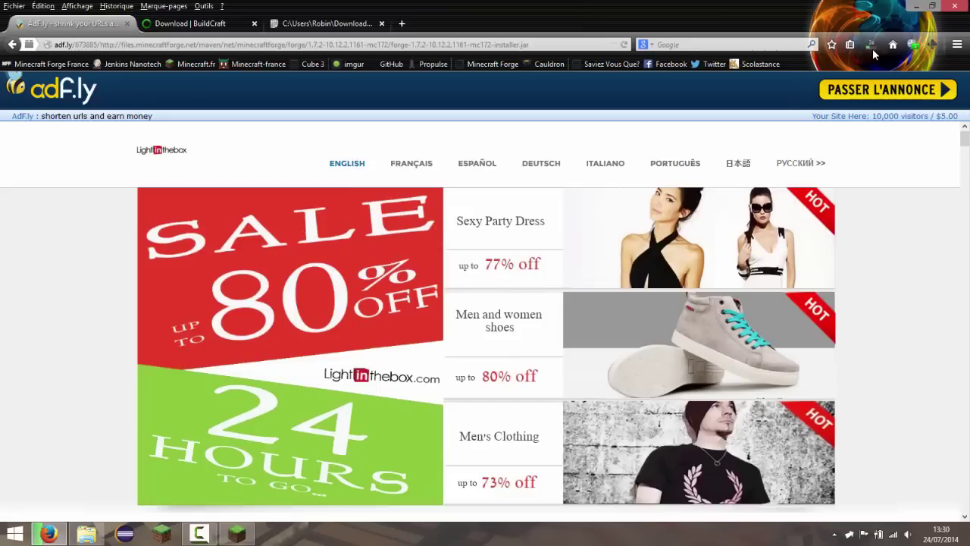
pyautogui.click(871, 45)
pyautogui.hotkey('ctrl', 'w')
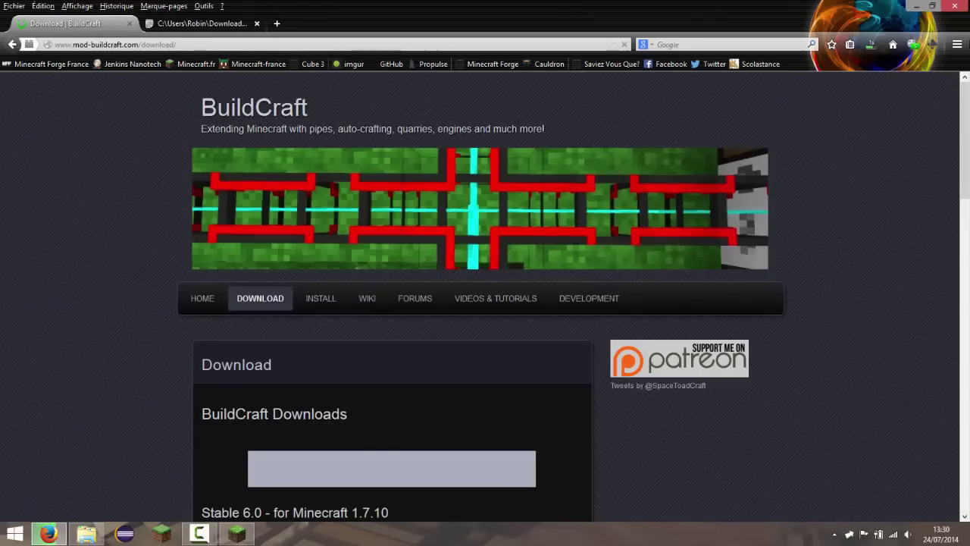
# Run the downloaded forge-1.7.2-10.12.2.1161-mc172-installer.jar, install the Forge client and dismiss the completion message
pyautogui.click(872, 44)
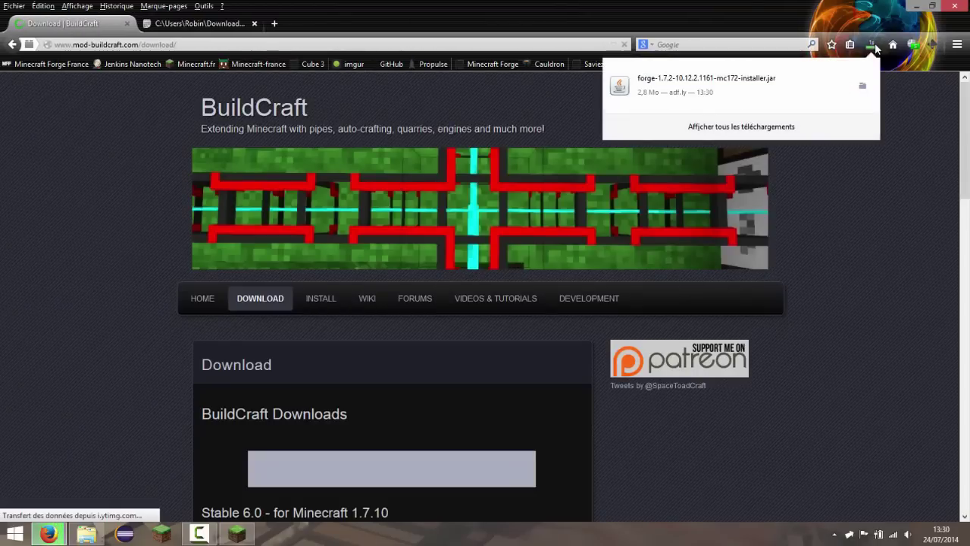
pyautogui.click(754, 91)
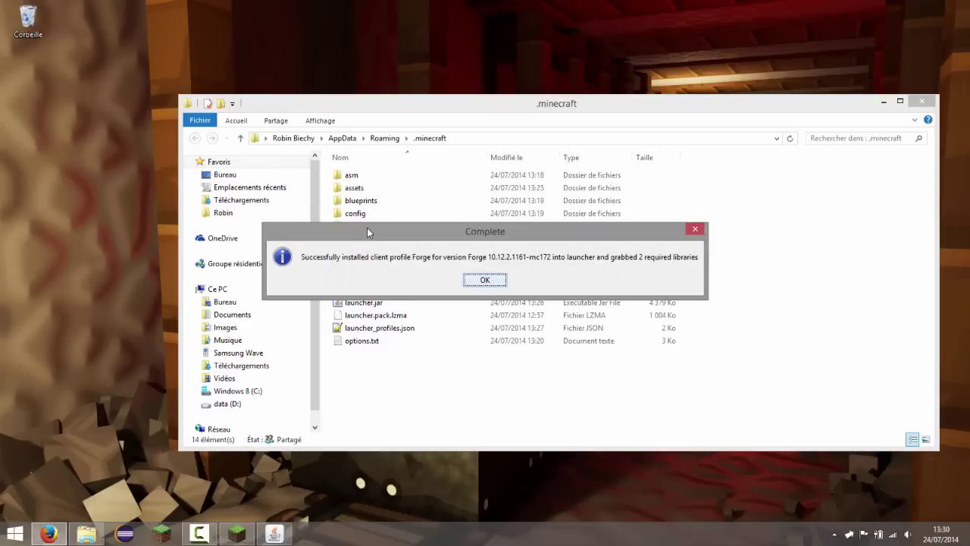
pyautogui.click(500, 282)
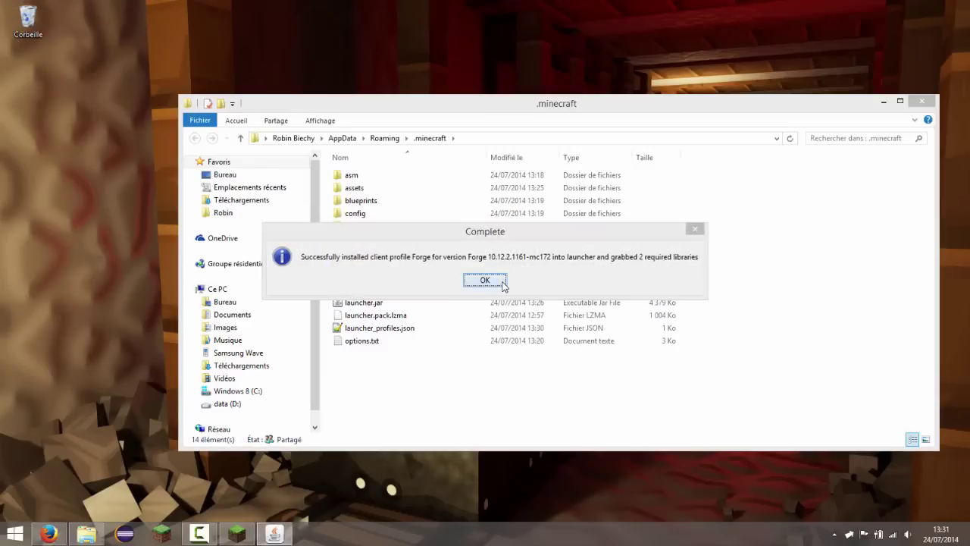
# Close and restart the Minecraft launcher, and continue with the existing user account
pyautogui.click(237, 534)
pyautogui.click(773, 106)
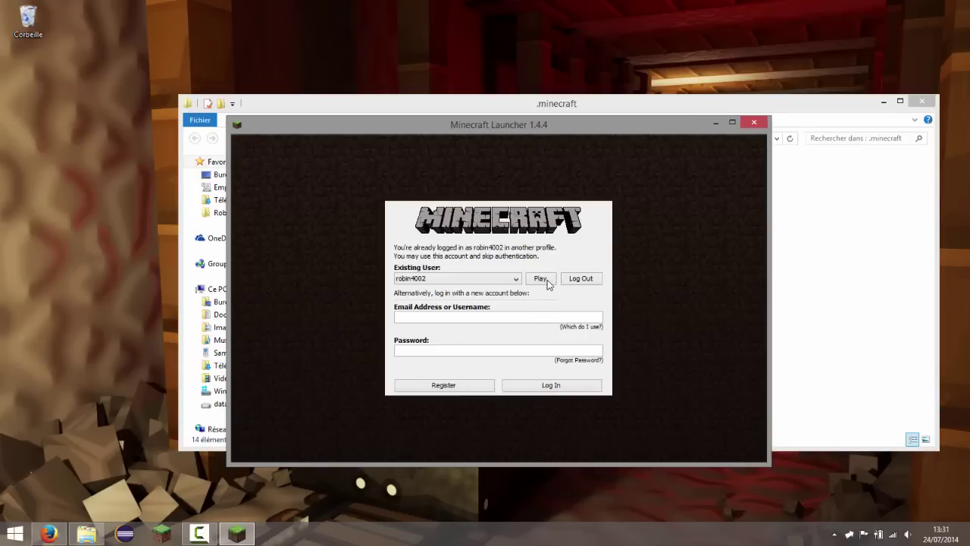
pyautogui.click(547, 280)
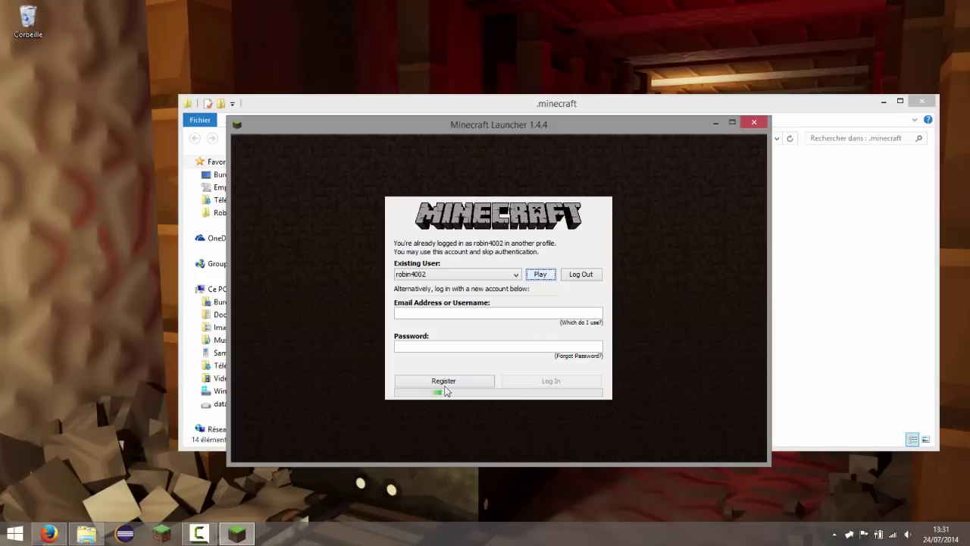
# Rename the Forge profile to "Forge 1.7.2", use version release 1.7.2-Forge10.12.2.1161-mc172 and save it
pyautogui.click(304, 454)
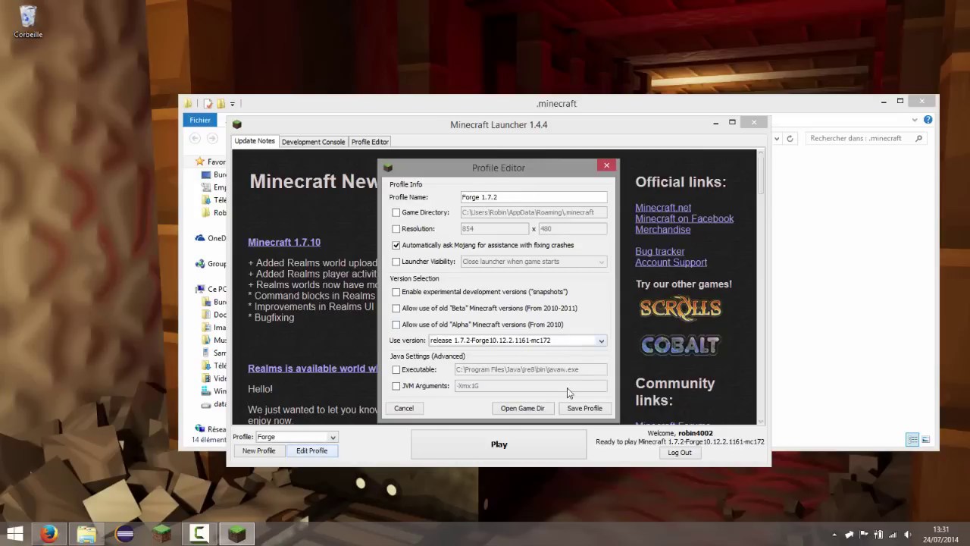
pyautogui.click(584, 409)
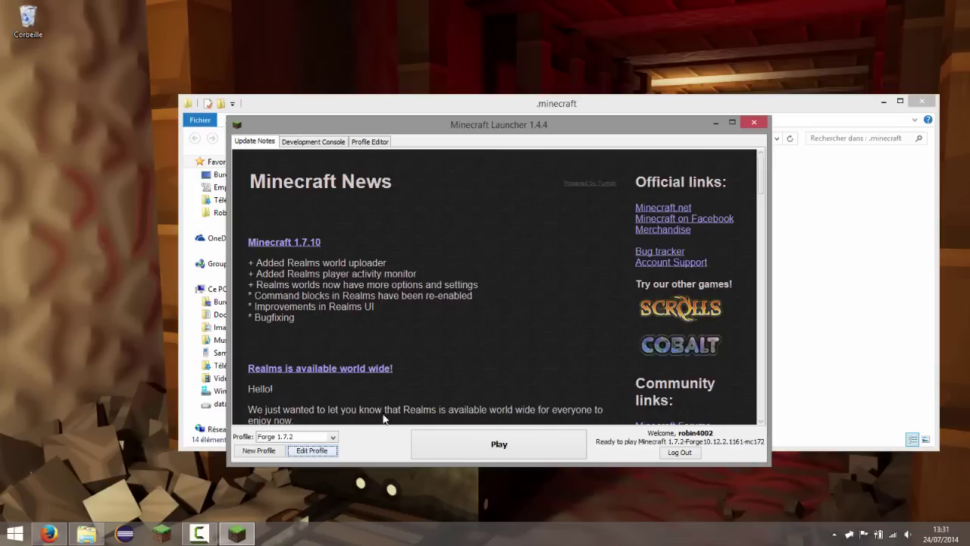
# Create a launcher profile named "Forge 1.7.10" using version release 1.7.10-Forge10.13.0.1187 and save it
pyautogui.click(239, 452)
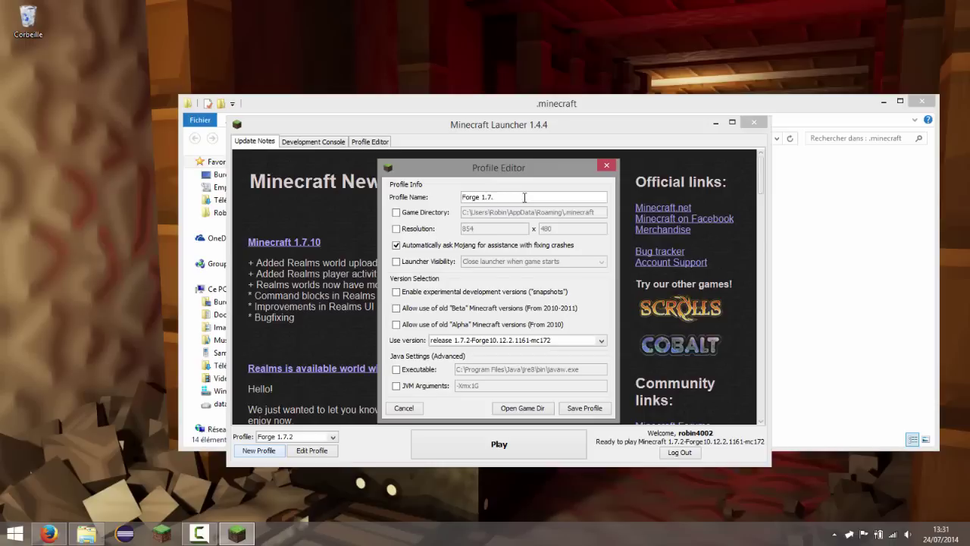
pyautogui.click(504, 342)
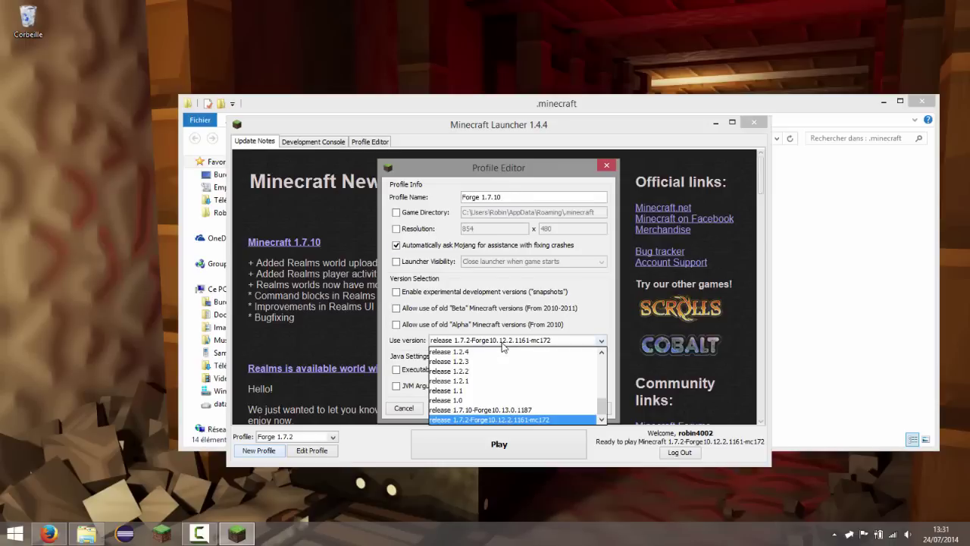
pyautogui.click(514, 410)
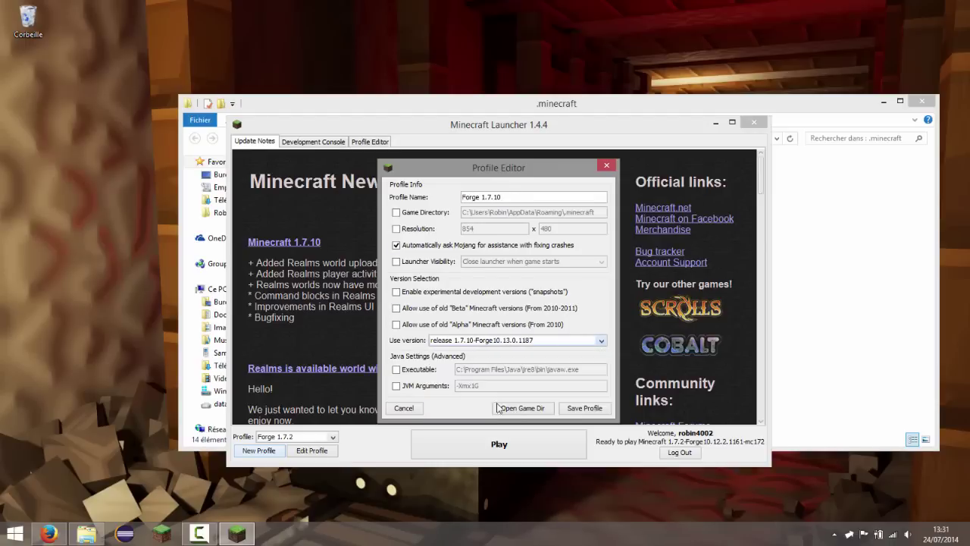
pyautogui.click(585, 407)
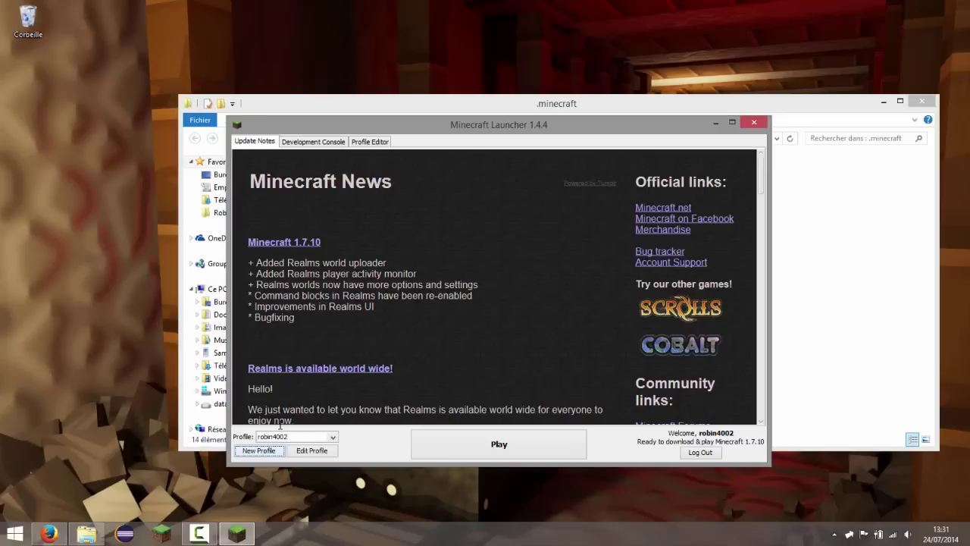
# Try switching between the Forge 1.7.10 and Forge 1.7.2 profiles, ending with Forge 1.7.10 selected
pyautogui.click(307, 437)
pyautogui.click(303, 458)
pyautogui.click(311, 437)
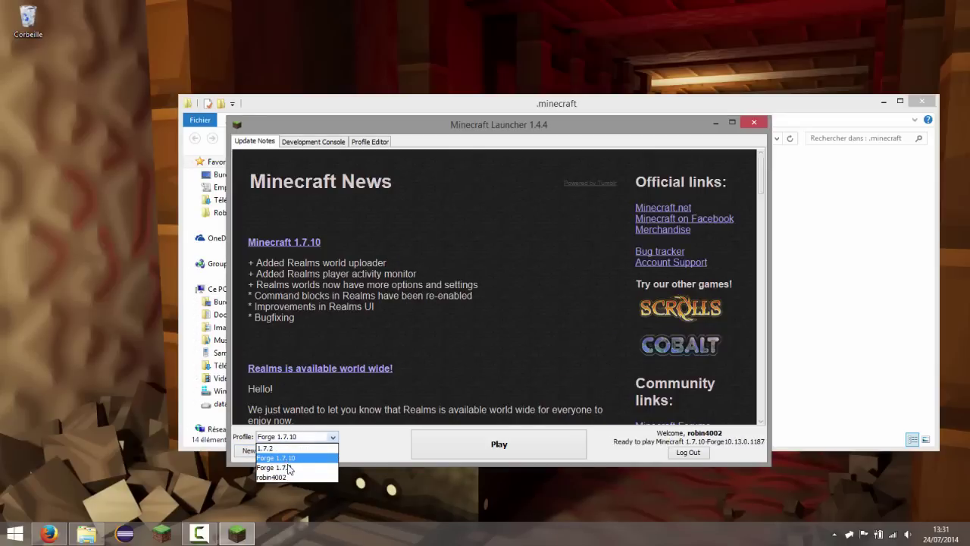
pyautogui.click(288, 467)
pyautogui.click(291, 438)
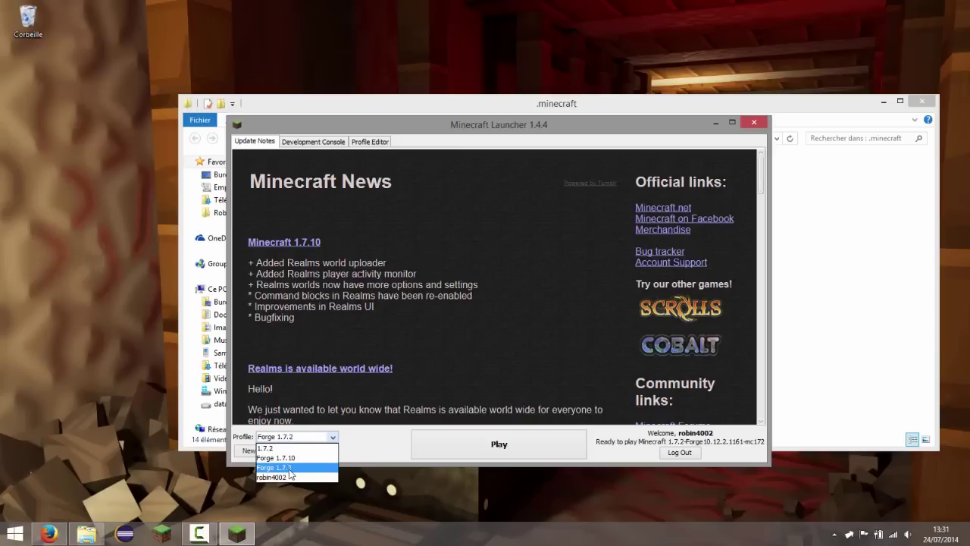
pyautogui.click(290, 458)
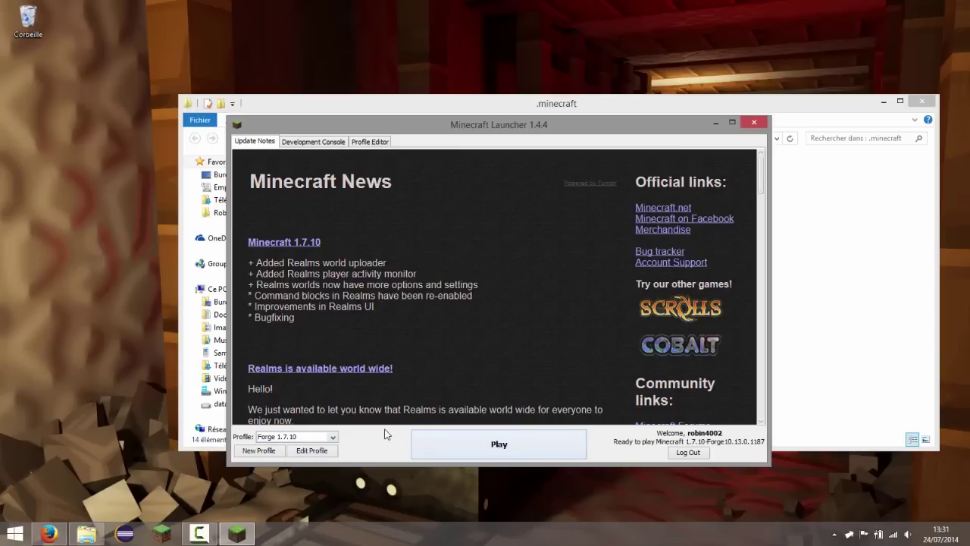
# Move the launcher window aside and open the mods folder inside .minecraft
pyautogui.moveTo(419, 121); pyautogui.dragTo(281, 93)
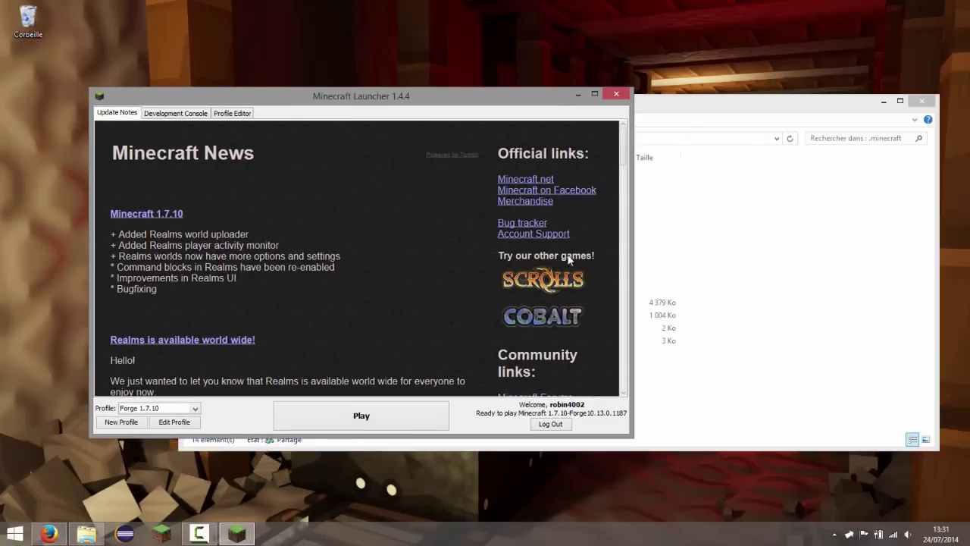
pyautogui.click(661, 202)
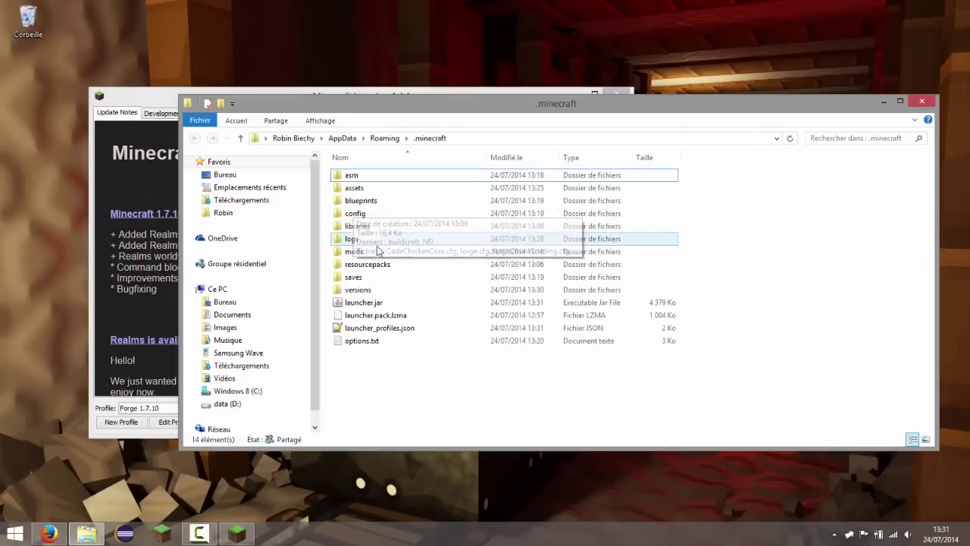
pyautogui.click(379, 251)
pyautogui.doubleClick(378, 251)
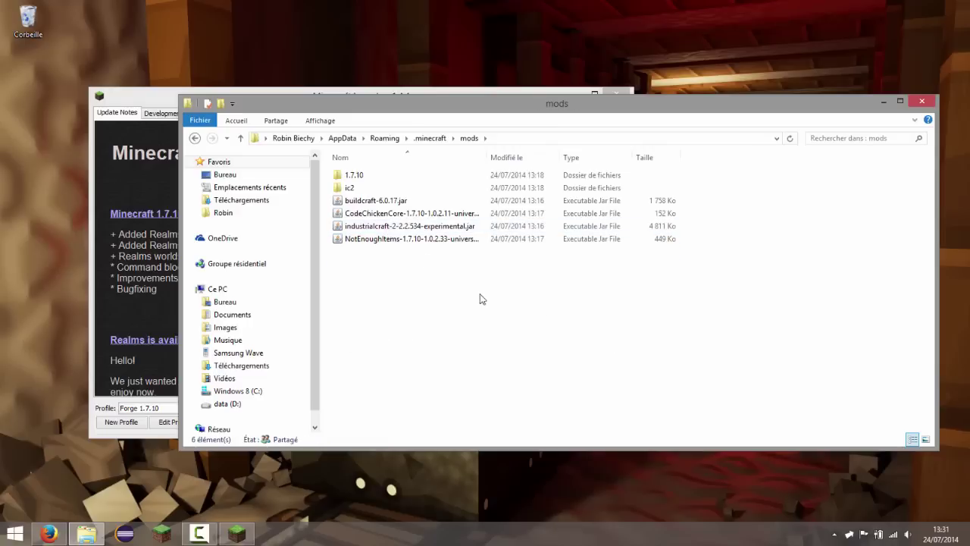
pyautogui.moveTo(481, 289); pyautogui.dragTo(368, 193)
pyautogui.rightClick(368, 193)
pyautogui.click(345, 250)
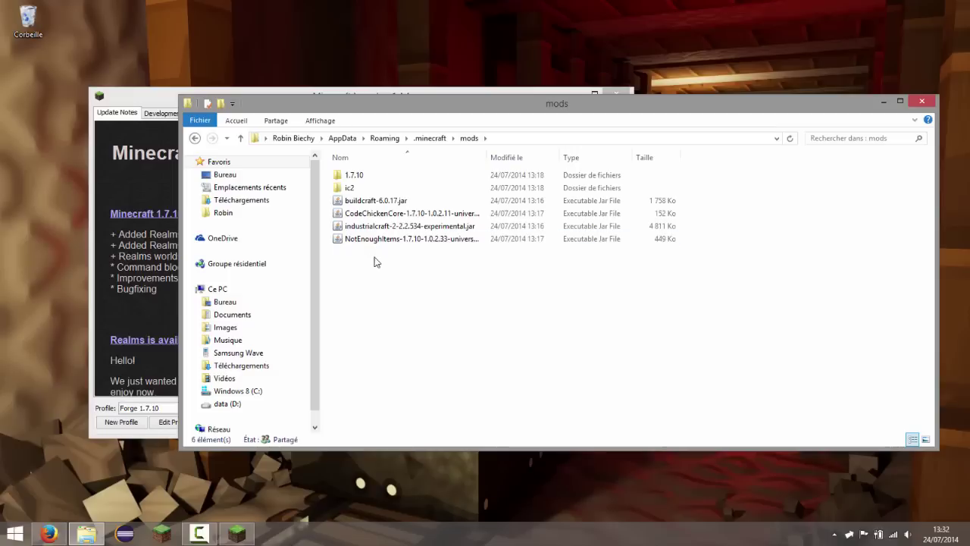
pyautogui.moveTo(466, 285); pyautogui.dragTo(388, 197)
pyautogui.click(430, 260)
pyautogui.rightClick(418, 322)
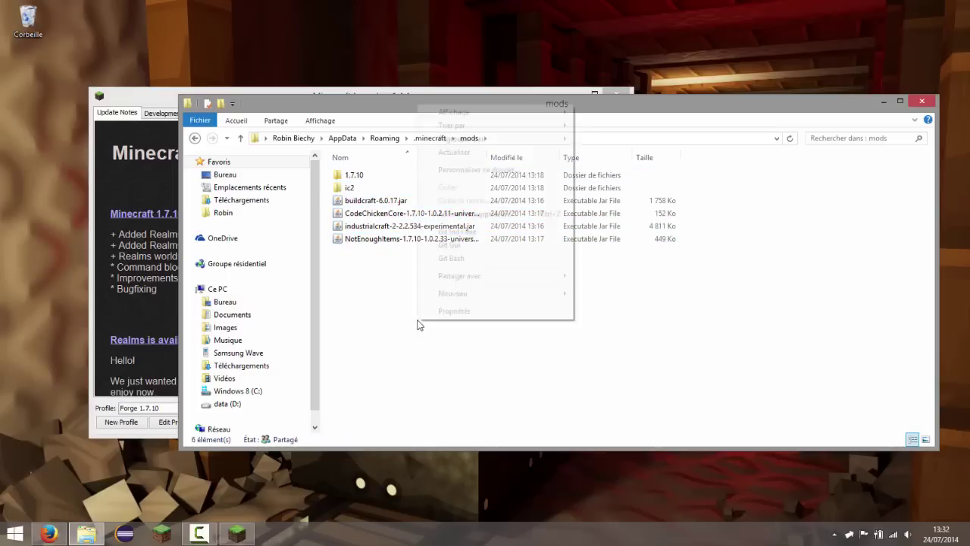
# Inspect the contents of the 1.7.10 subfolder and the loose mod jar files in the mods folder
pyautogui.click(369, 177)
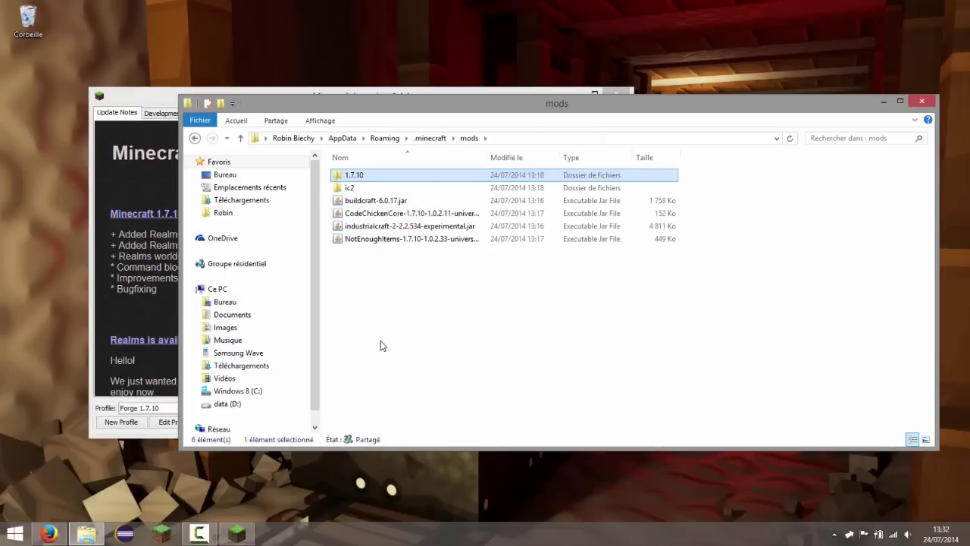
pyautogui.doubleClick(363, 175)
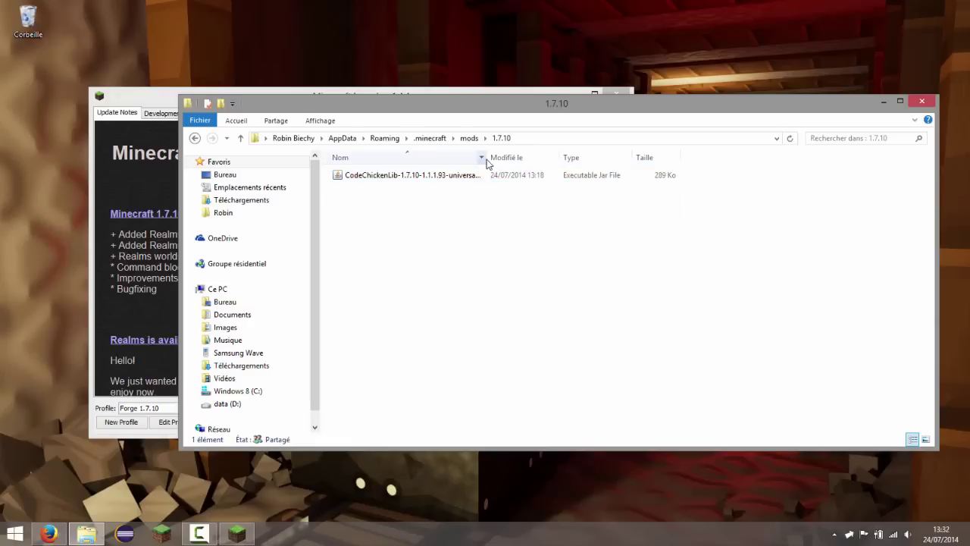
pyautogui.click(469, 138)
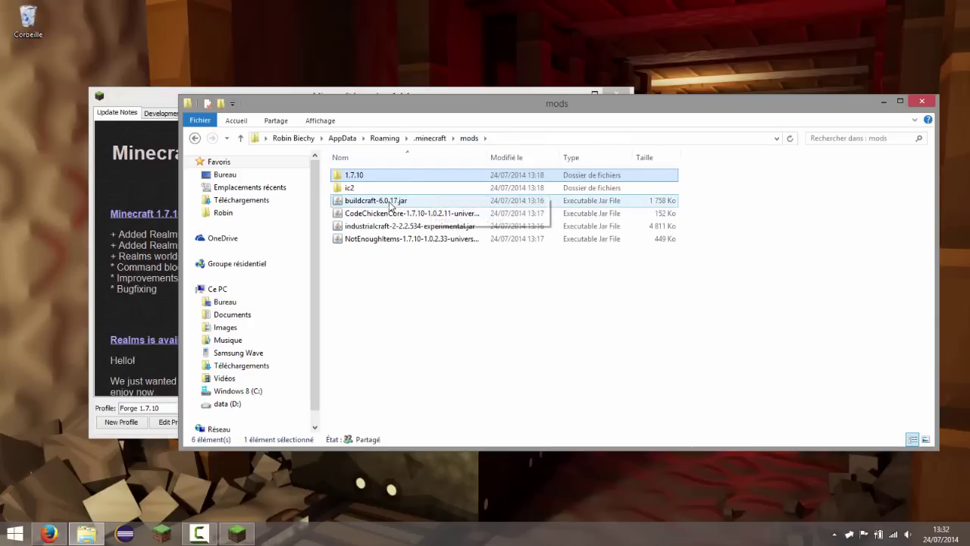
pyautogui.click(391, 202)
pyautogui.press('Down')
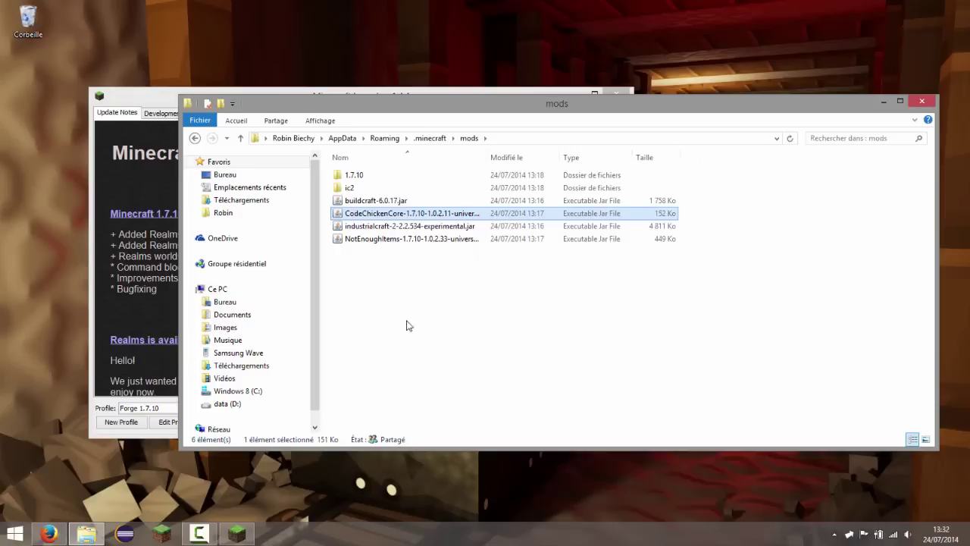
pyautogui.moveTo(413, 357); pyautogui.dragTo(353, 197)
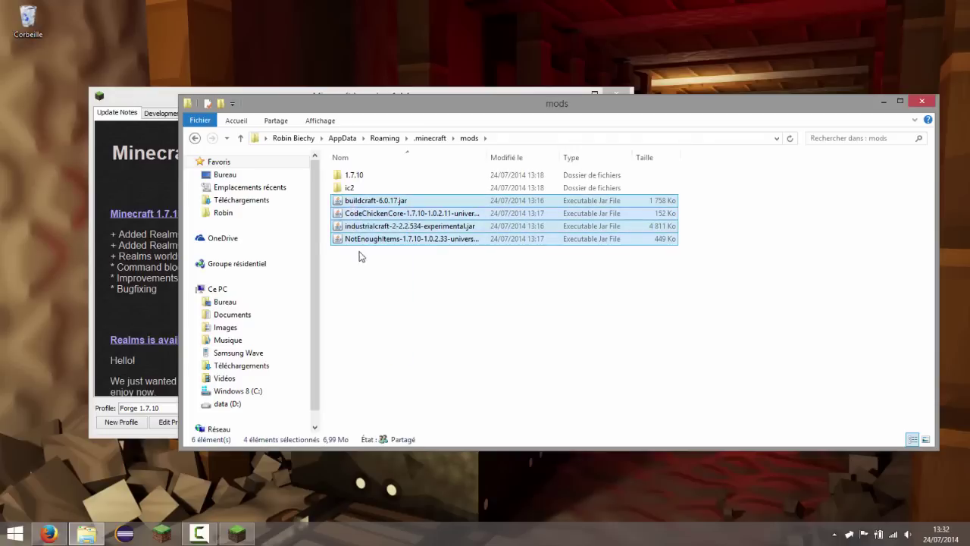
pyautogui.click(357, 177)
pyautogui.click(384, 215)
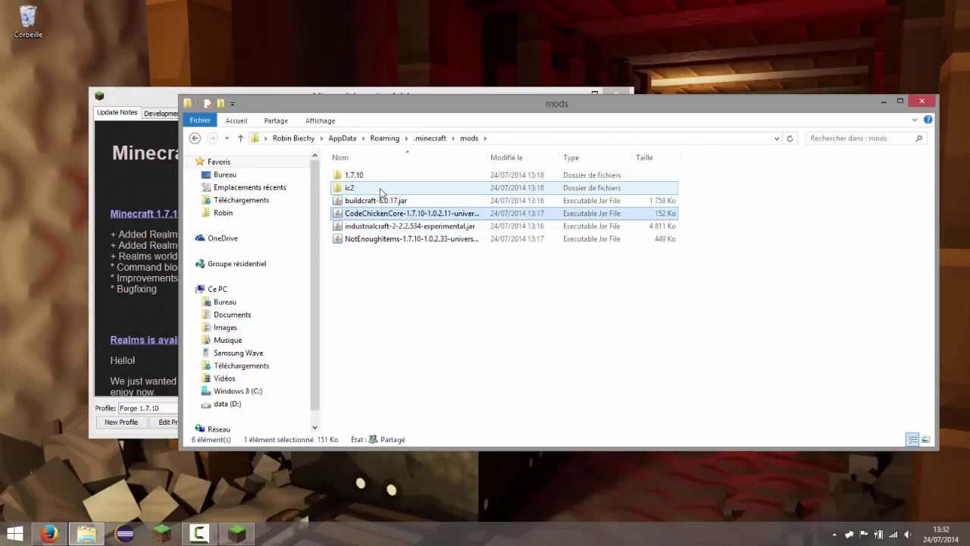
# Create a new folder named 1.7.2 inside the mods folder
pyautogui.click(387, 277)
pyautogui.rightClick(387, 277)
pyautogui.moveTo(470, 460)
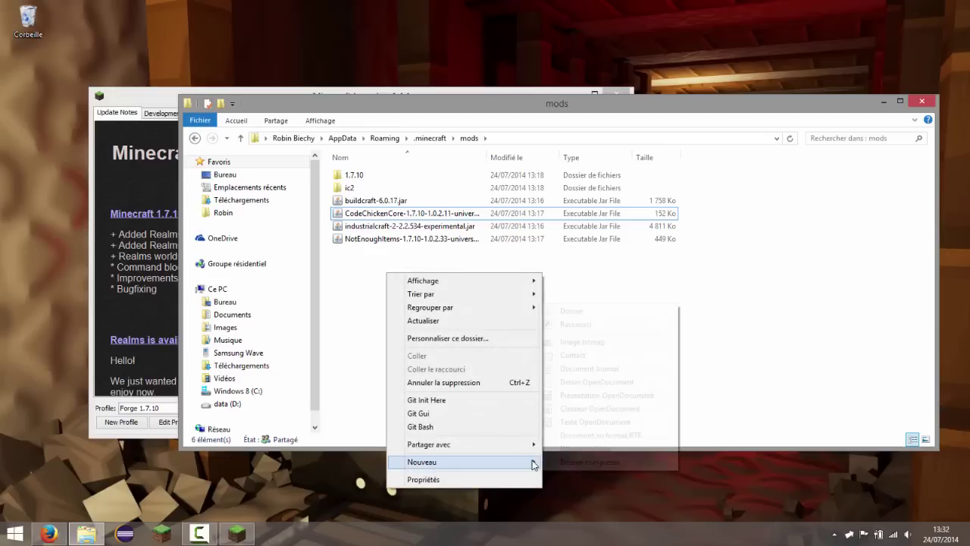
pyautogui.click(583, 311)
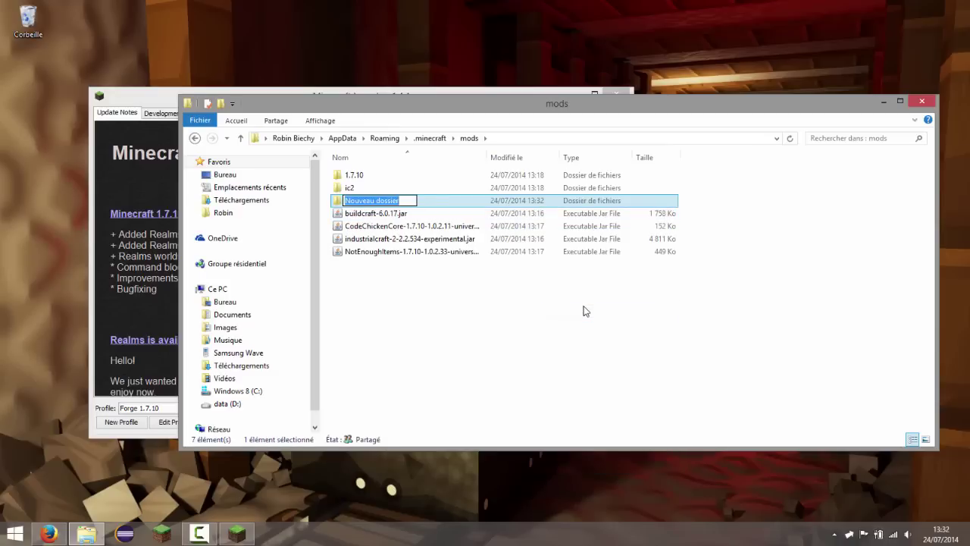
pyautogui.write('1.')
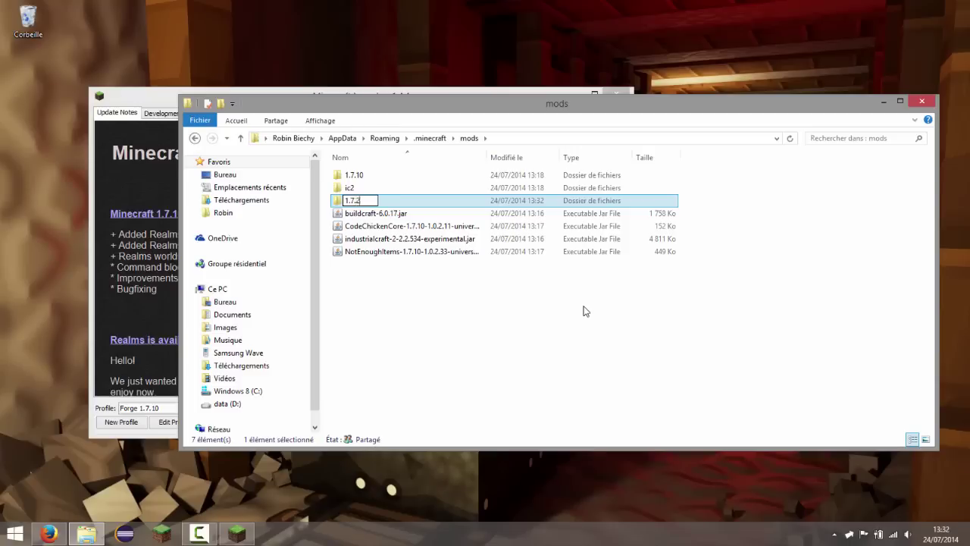
pyautogui.write('7.2')
pyautogui.press('Return')
# Move the four loose mod jar files into the 1.7.10 subfolder and check the contents of both version subfolders
pyautogui.moveTo(409, 267); pyautogui.dragTo(391, 188)
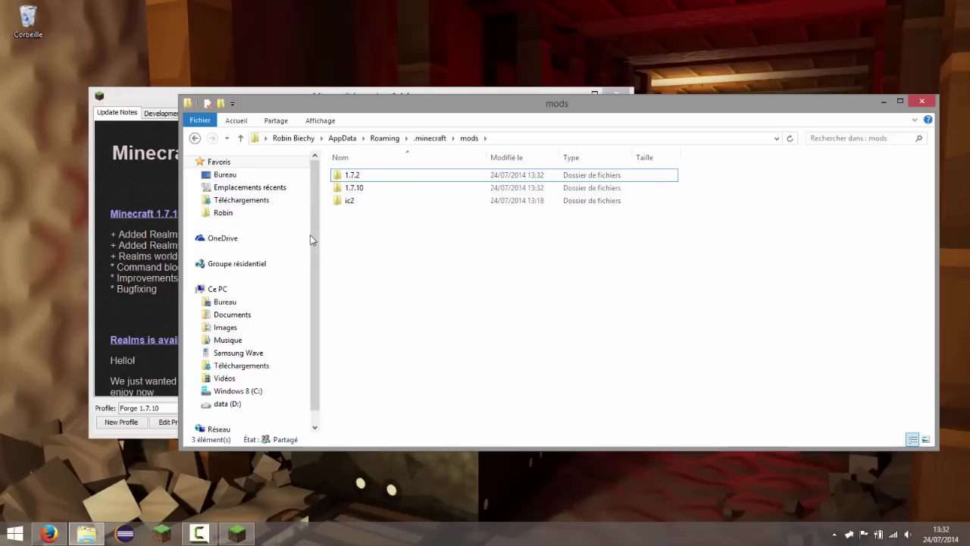
pyautogui.doubleClick(354, 187)
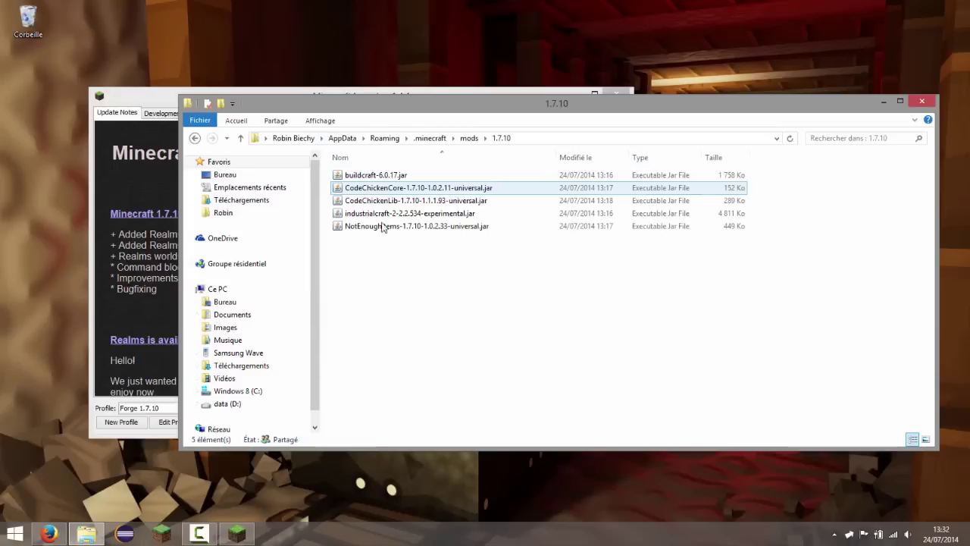
pyautogui.click(469, 138)
pyautogui.doubleClick(393, 174)
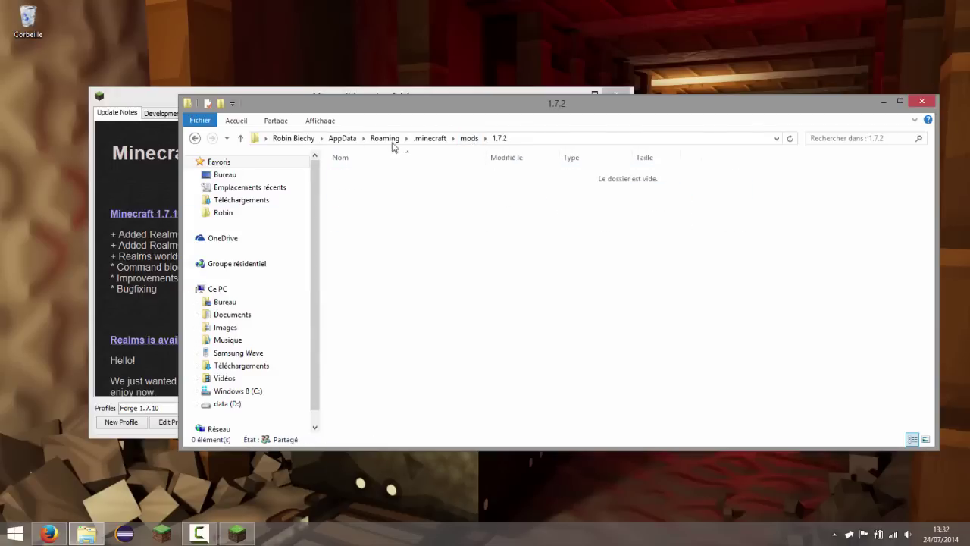
pyautogui.click(466, 139)
# Move the mods folder window aside, launch the game with the Forge 1.7.10 profile and show the launcher's development console
pyautogui.moveTo(531, 102); pyautogui.dragTo(592, 98)
pyautogui.click(222, 419)
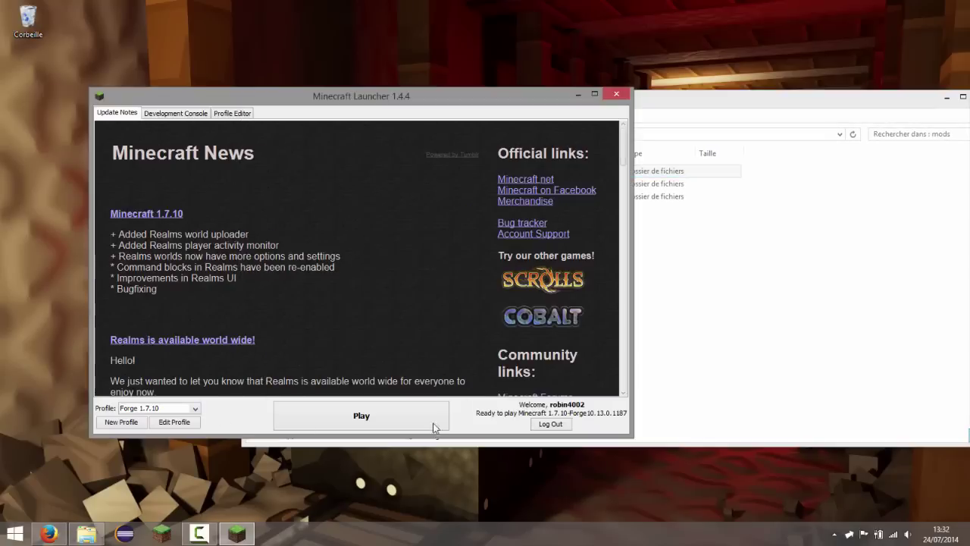
pyautogui.click(417, 411)
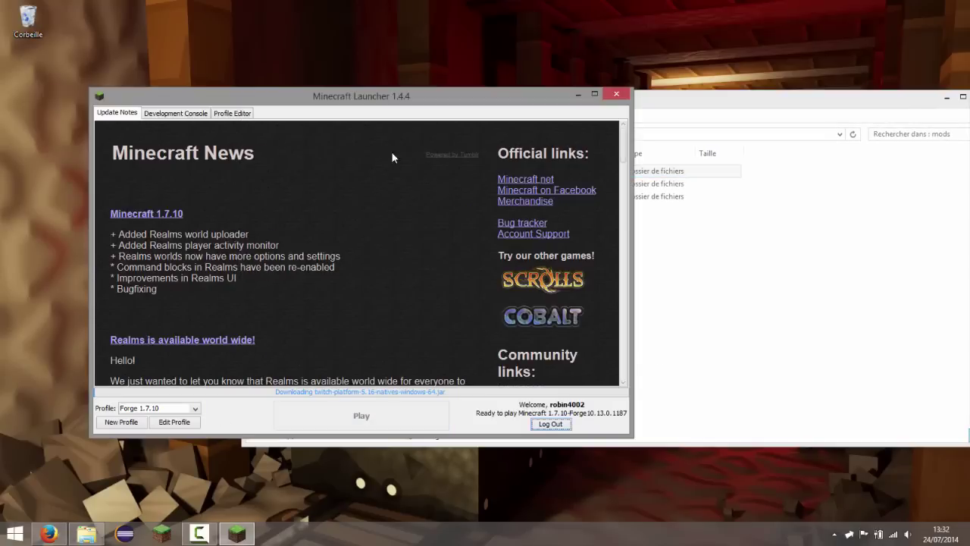
pyautogui.click(189, 113)
pyautogui.moveTo(228, 93); pyautogui.dragTo(182, 74)
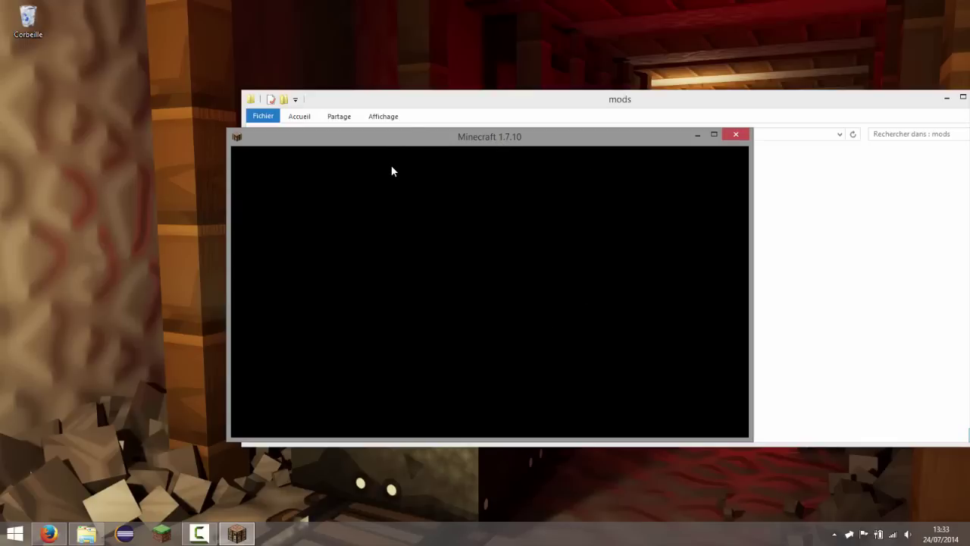
# Review the mod files in the 1.7.10 subfolder while the game loads, and return to the mods folder
pyautogui.click(864, 220)
pyautogui.click(448, 184)
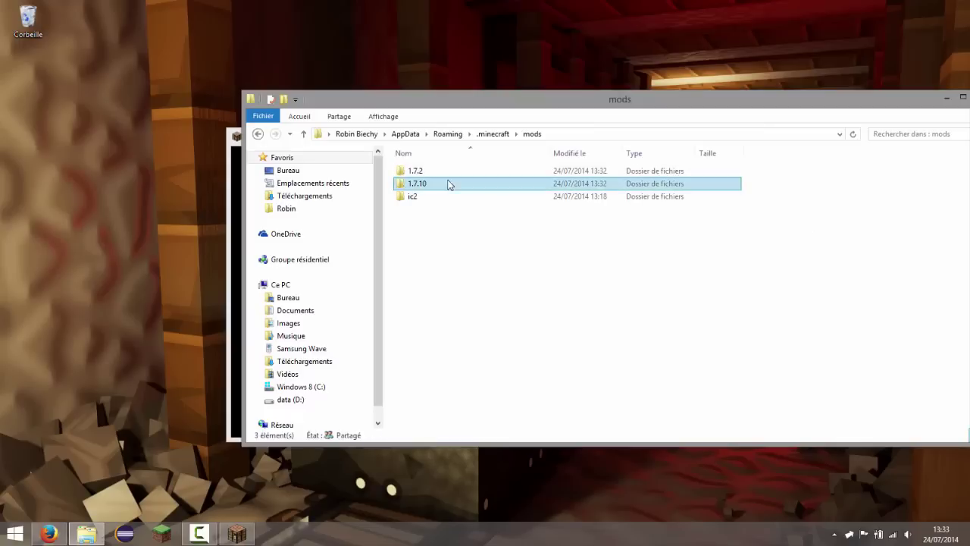
pyautogui.press('Return')
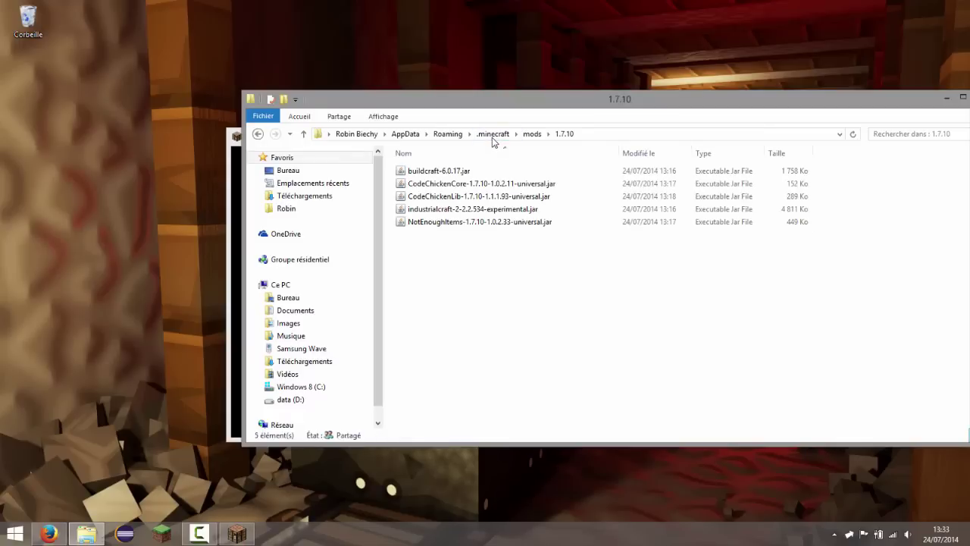
pyautogui.click(534, 134)
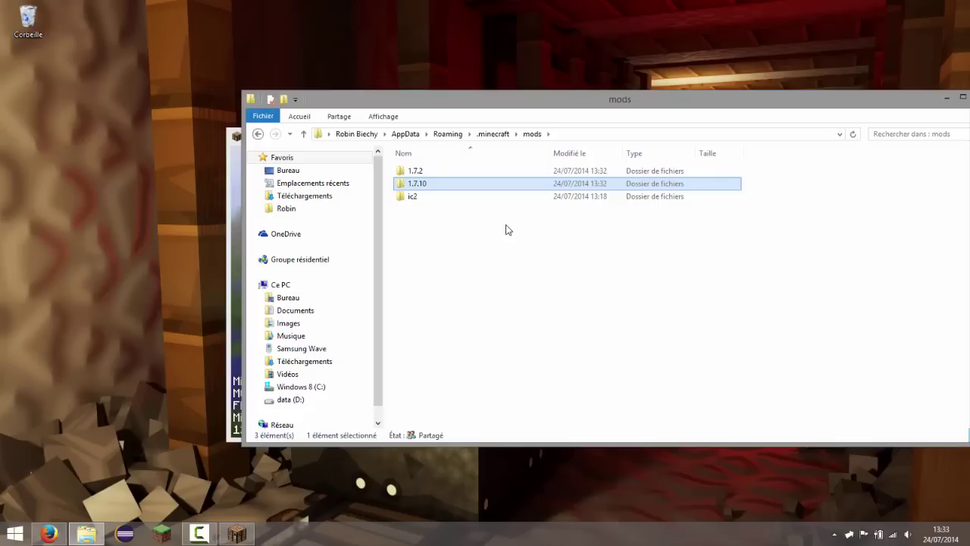
# Check the Minecraft main menu for the loaded mods, close the game and go back to the .minecraft folder
pyautogui.click(231, 375)
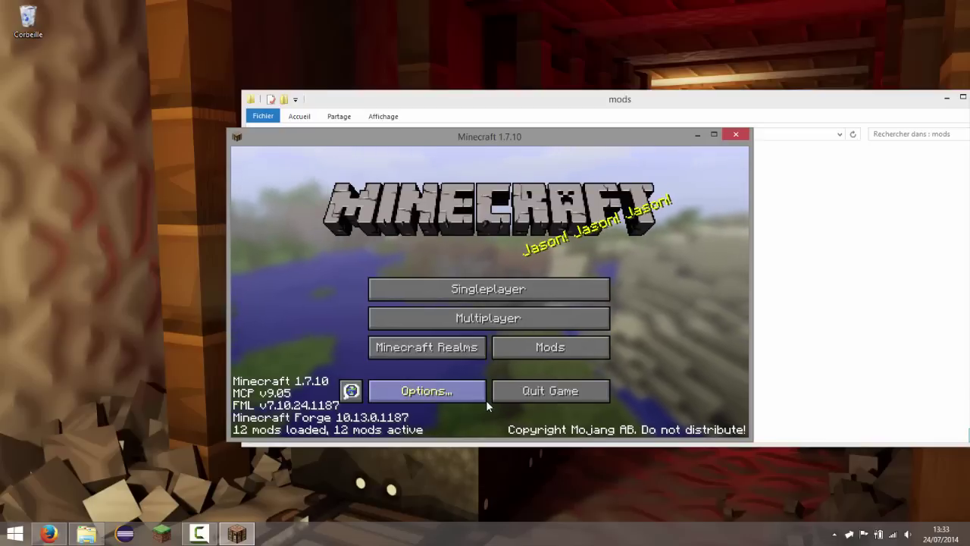
pyautogui.click(500, 114)
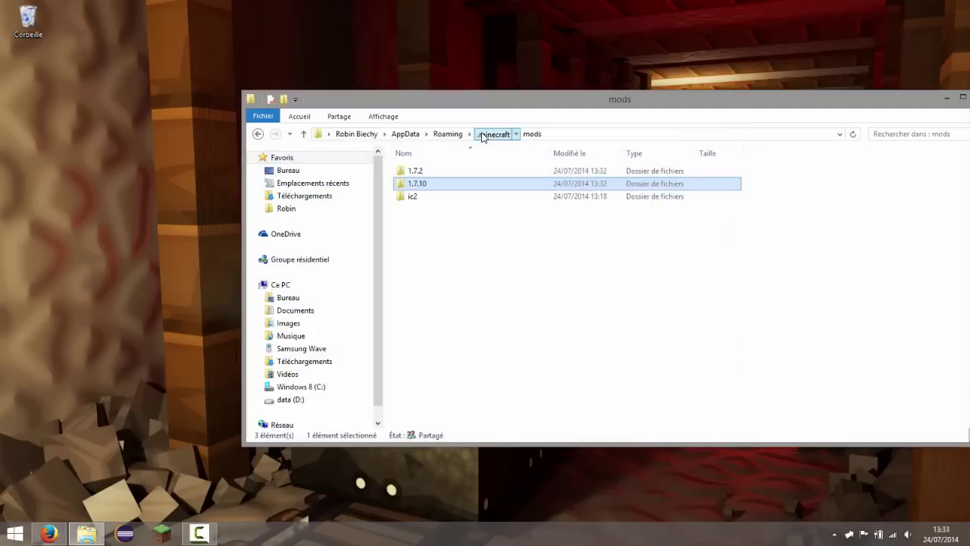
pyautogui.click(492, 133)
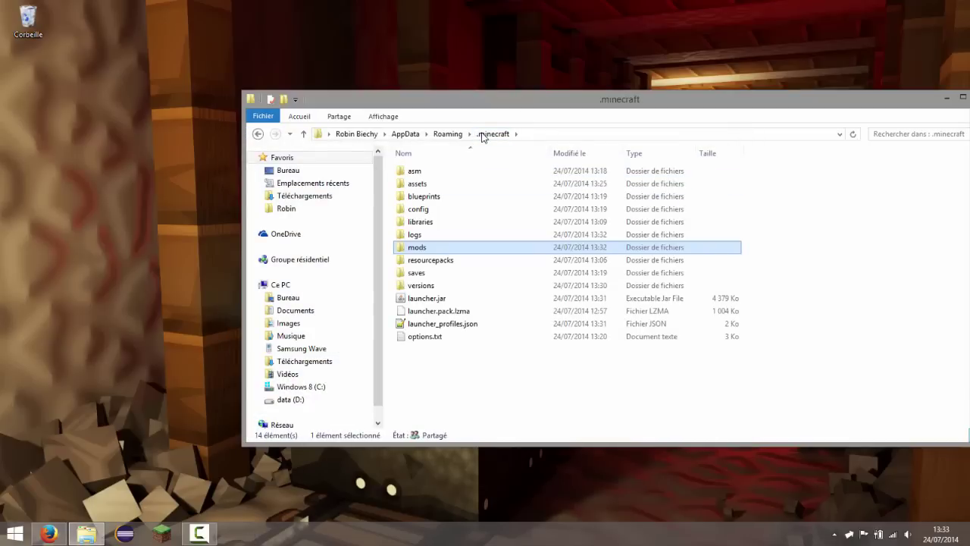
pyautogui.moveTo(474, 401); pyautogui.dragTo(524, 429)
# Restart the Minecraft launcher, move its window aside and bring the .minecraft folder window to the front
pyautogui.click(164, 535)
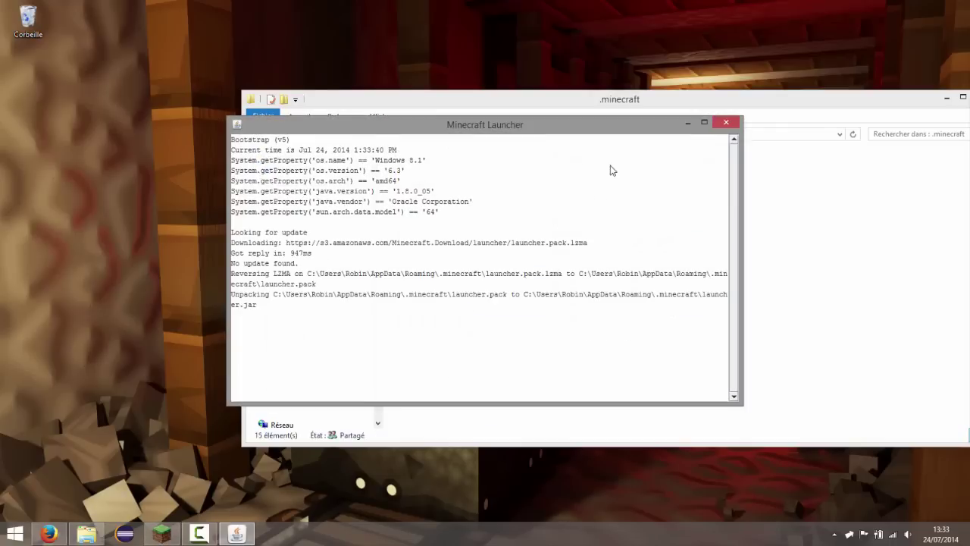
pyautogui.moveTo(520, 129); pyautogui.dragTo(354, 192)
pyautogui.click(902, 291)
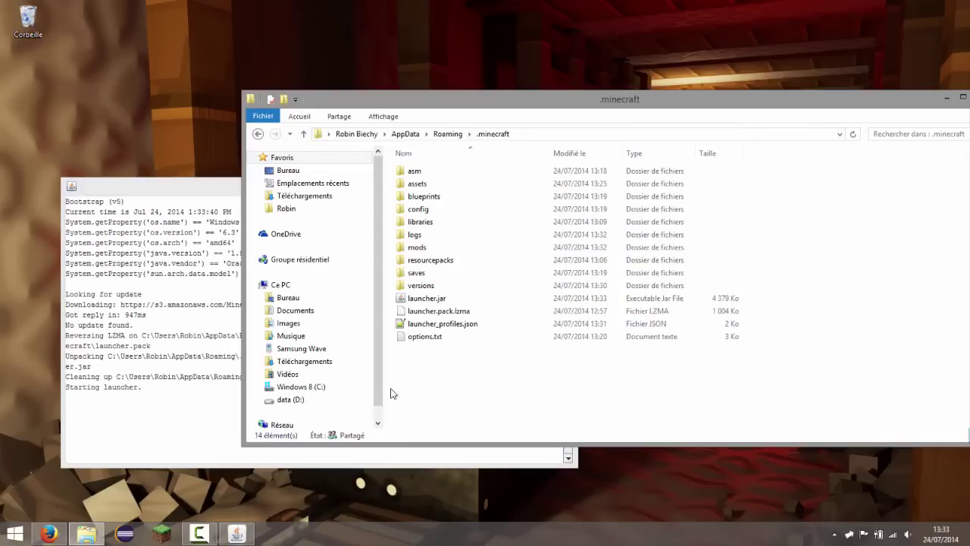
# Create a new folder named modpacks inside the .minecraft folder
pyautogui.rightClick(449, 371)
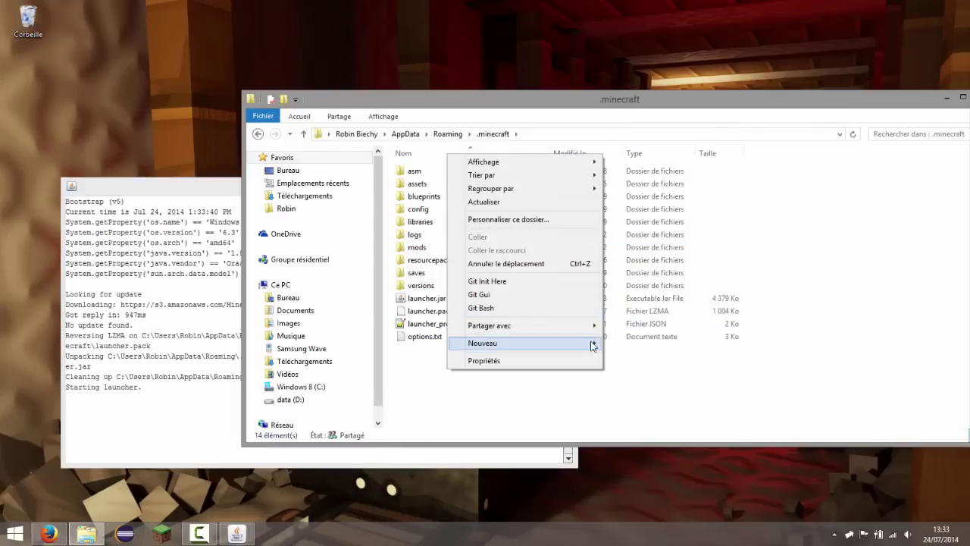
pyautogui.click(607, 344)
pyautogui.write('m')
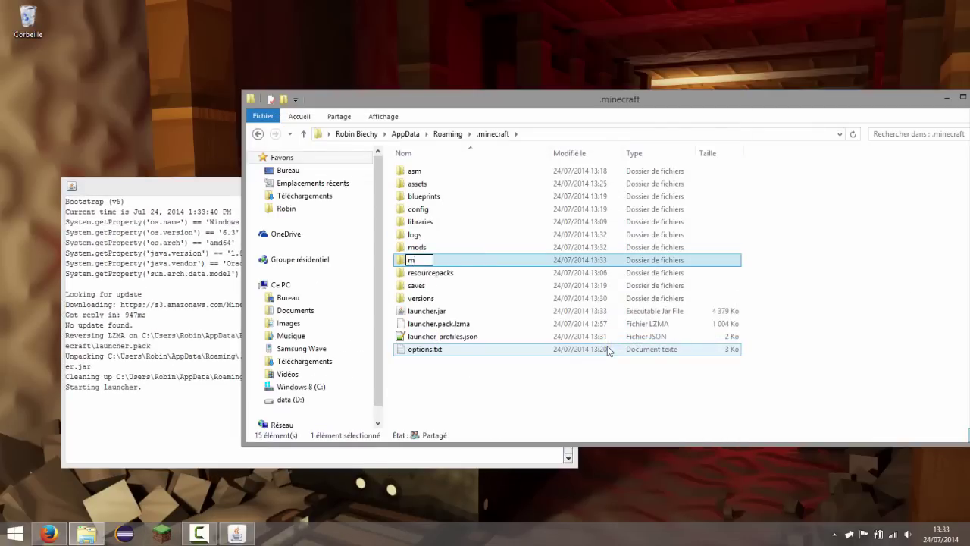
pyautogui.write('odpacks')
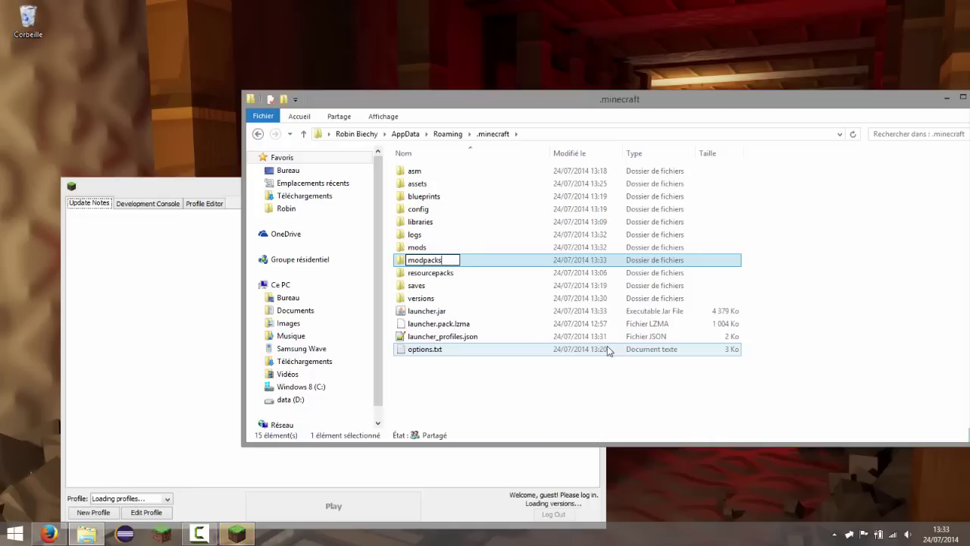
pyautogui.press('Return')
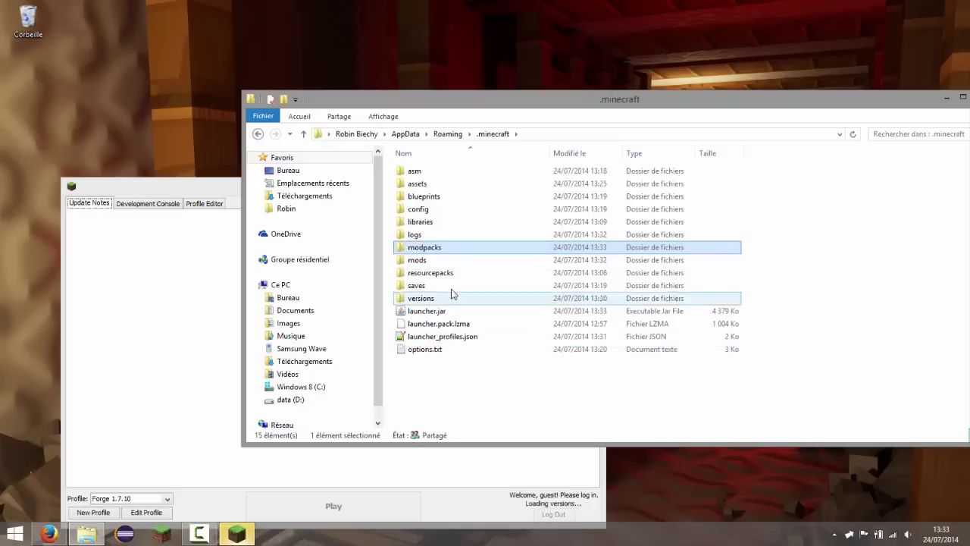
# Create a subfolder named industriel inside modpacks, and show the modpacks folder again by way of .minecraft
pyautogui.doubleClick(429, 248)
pyautogui.rightClick(439, 202)
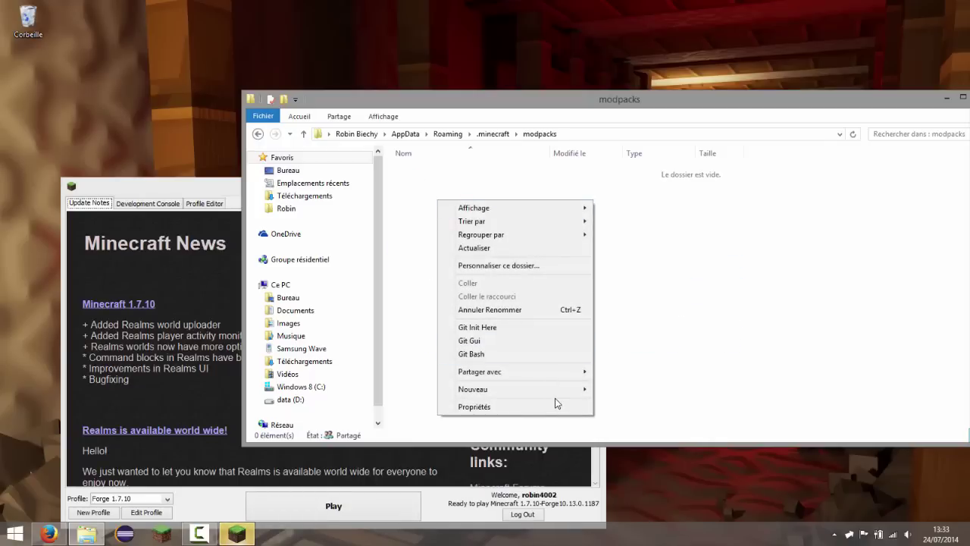
pyautogui.moveTo(553, 390)
pyautogui.click(618, 239)
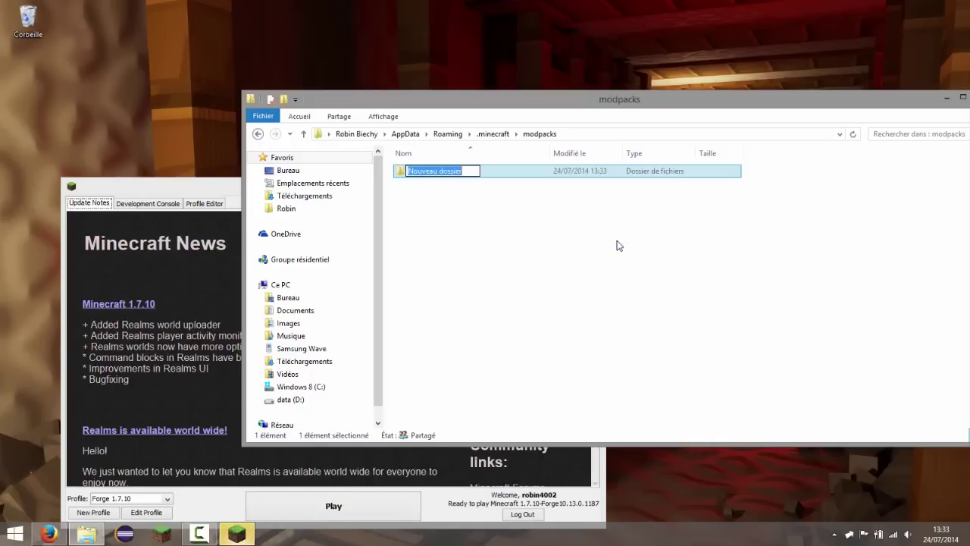
pyautogui.write('industri')
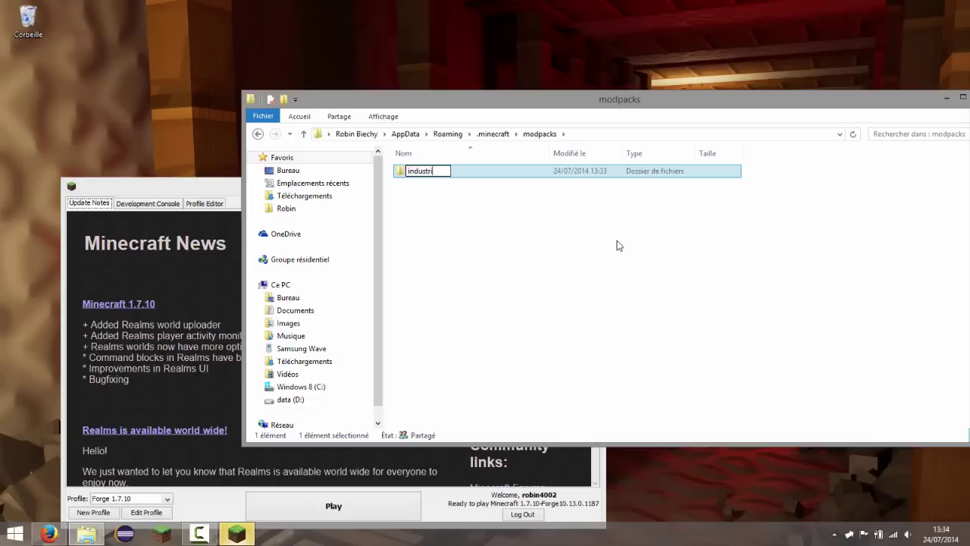
pyautogui.write('el')
pyautogui.press('Return')
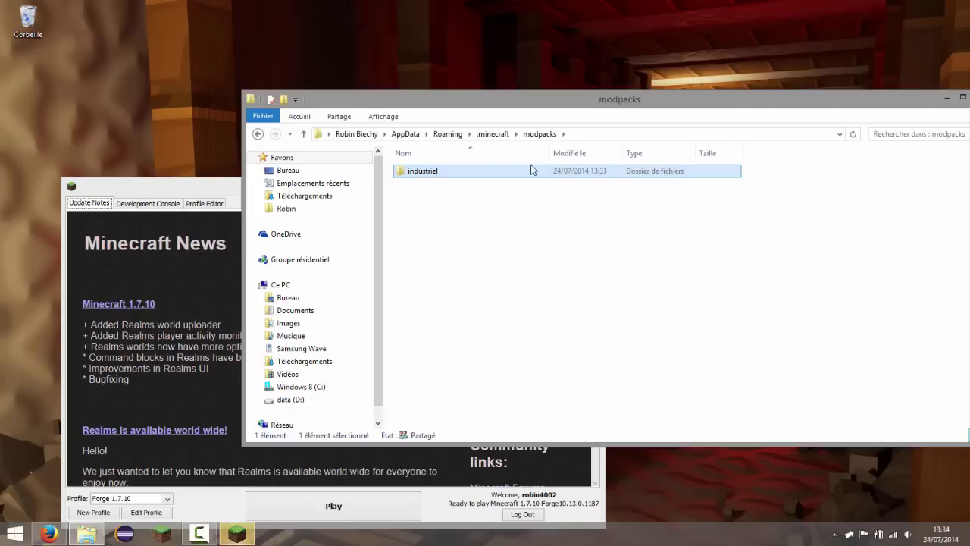
pyautogui.click(507, 137)
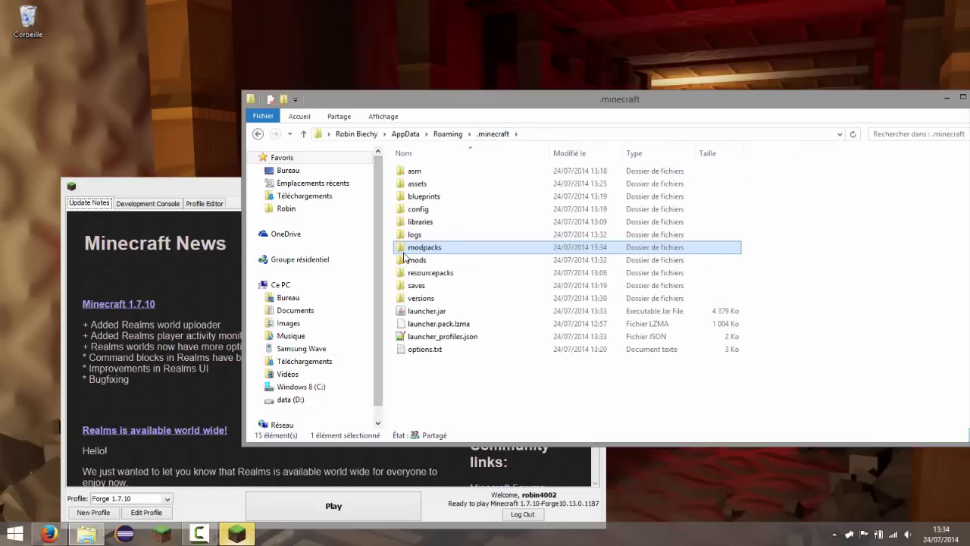
pyautogui.doubleClick(409, 248)
# Bring the launcher forward, start a new profile named ModPack Industriel and enable its custom game directory
pyautogui.moveTo(162, 190); pyautogui.dragTo(175, 103)
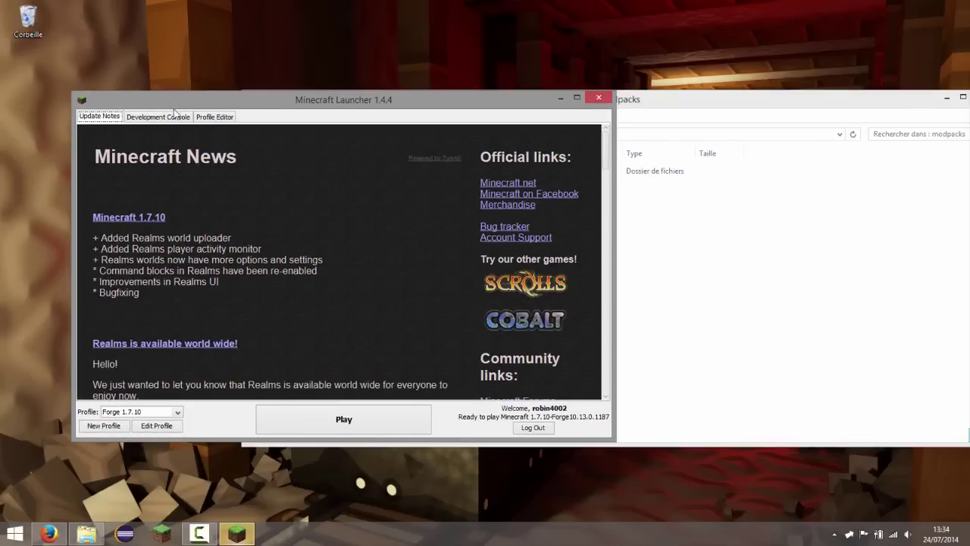
pyautogui.click(104, 425)
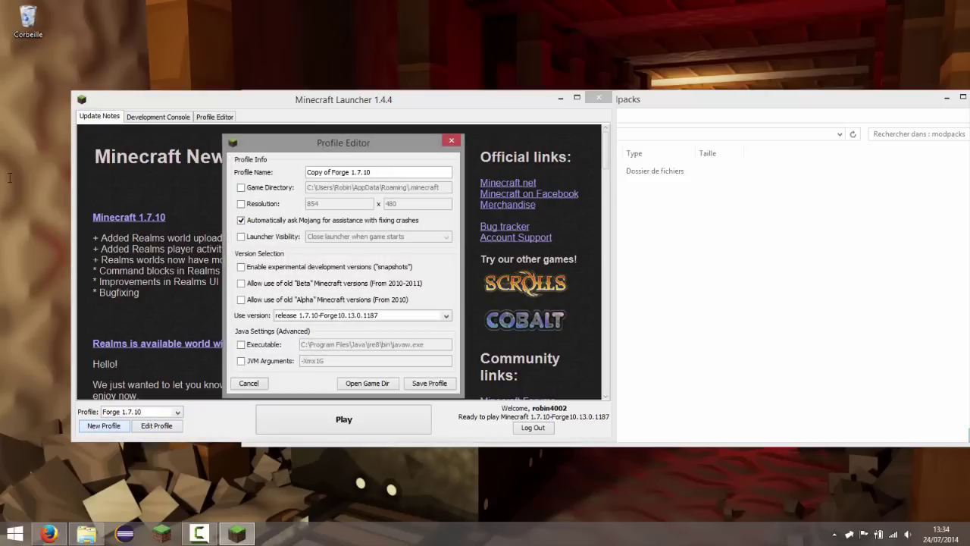
pyautogui.press('BackSpace')
pyautogui.press('BackSpace')
pyautogui.press('BackSpace')
pyautogui.press('BackSpace')
pyautogui.press('BackSpace')
pyautogui.press('BackSpace')
pyautogui.press('BackSpace')
pyautogui.press('BackSpace')
pyautogui.press('BackSpace')
pyautogui.press('BackSpace')
pyautogui.press('BackSpace')
pyautogui.press('BackSpace')
pyautogui.press('BackSpace')
pyautogui.press('BackSpace')
pyautogui.press('BackSpace')
pyautogui.press('BackSpace')
pyautogui.press('BackSpace')
pyautogui.press('BackSpace')
pyautogui.press('BackSpace')
pyautogui.write('M')
pyautogui.click(249, 188)
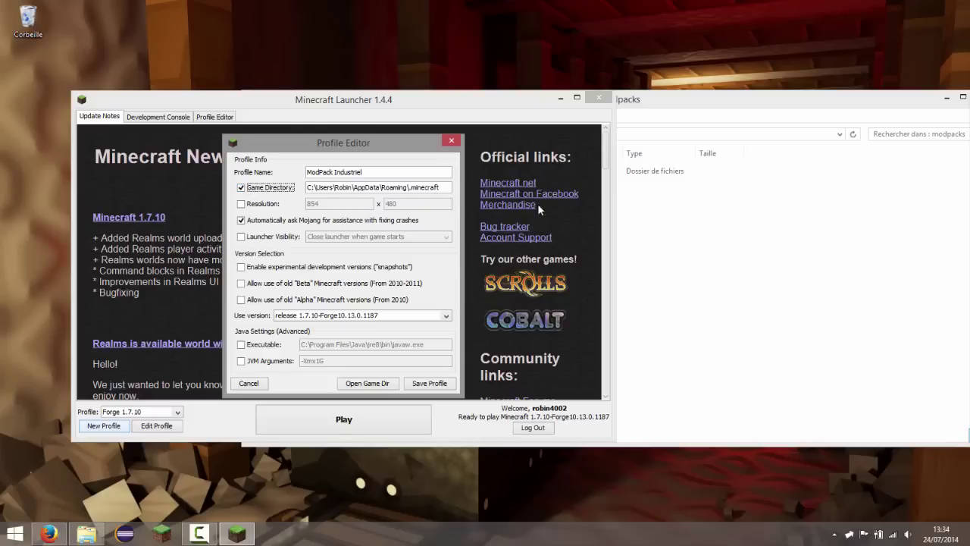
# Copy the full path of the modpacks\industriel folder and move the folder window aside
pyautogui.click(677, 216)
pyautogui.click(587, 135)
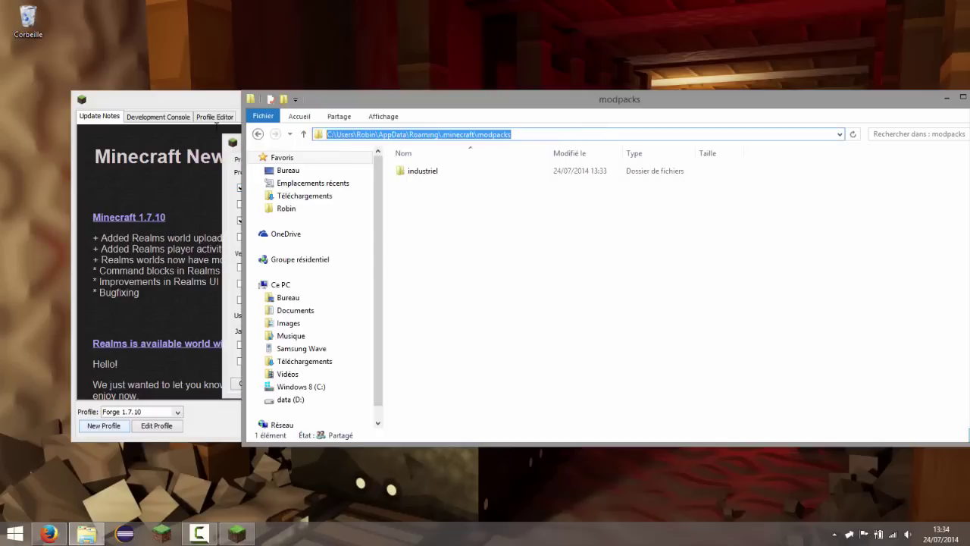
pyautogui.click(510, 199)
pyautogui.click(599, 134)
pyautogui.click(612, 135)
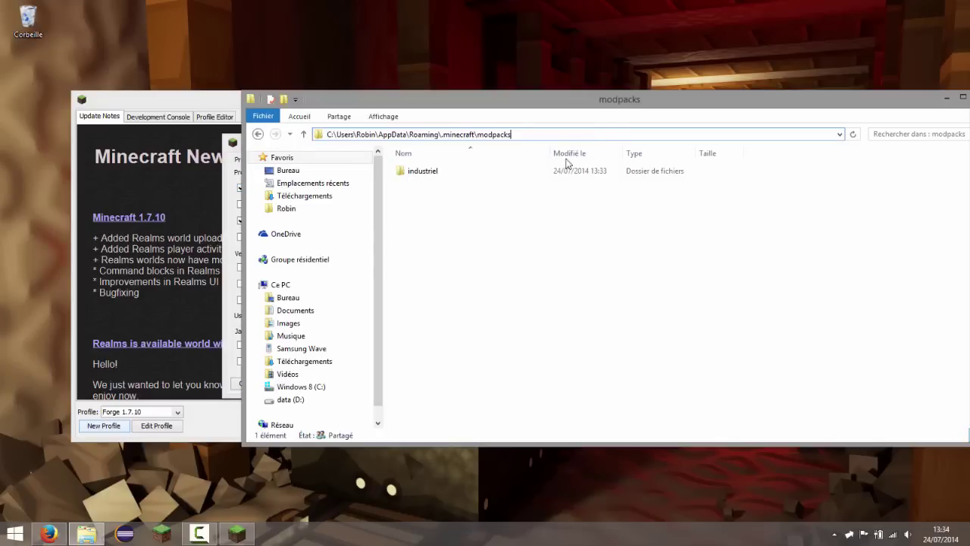
pyautogui.doubleClick(482, 176)
pyautogui.click(626, 134)
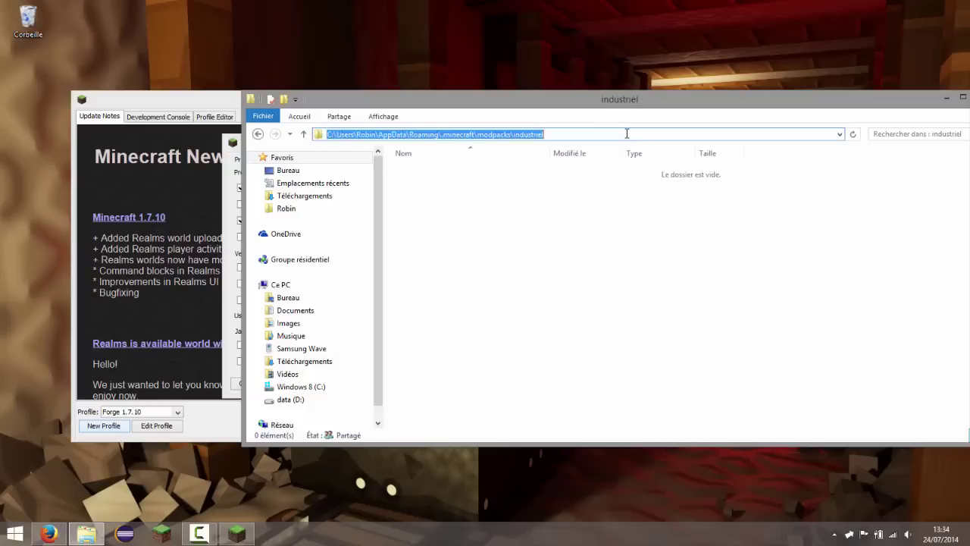
pyautogui.click(626, 134)
pyautogui.moveTo(628, 133); pyautogui.dragTo(591, 82)
# Replace the profile's game directory with the copied .minecraft\modpacks\industriel path and check the start of the path
pyautogui.click(318, 143)
pyautogui.click(241, 187)
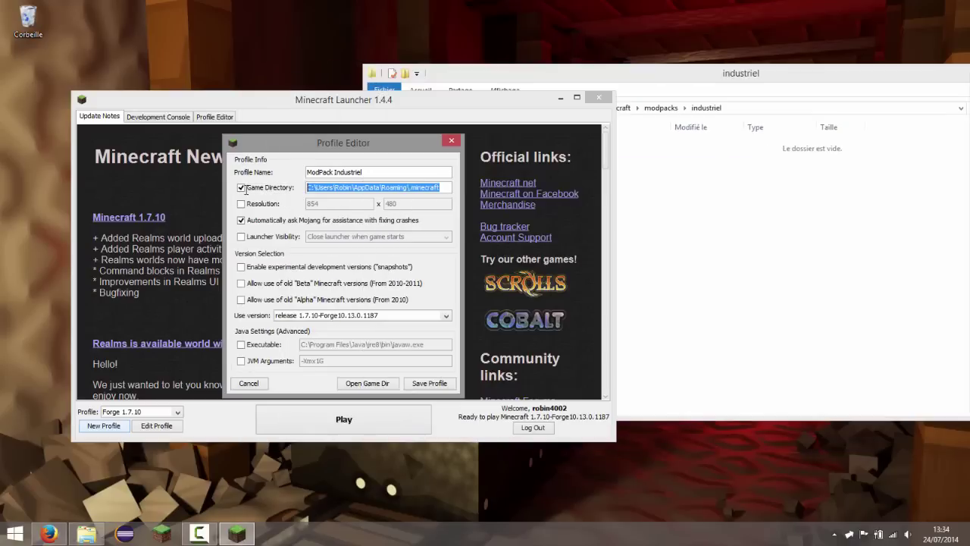
pyautogui.hotkey('ctrl', 'v')
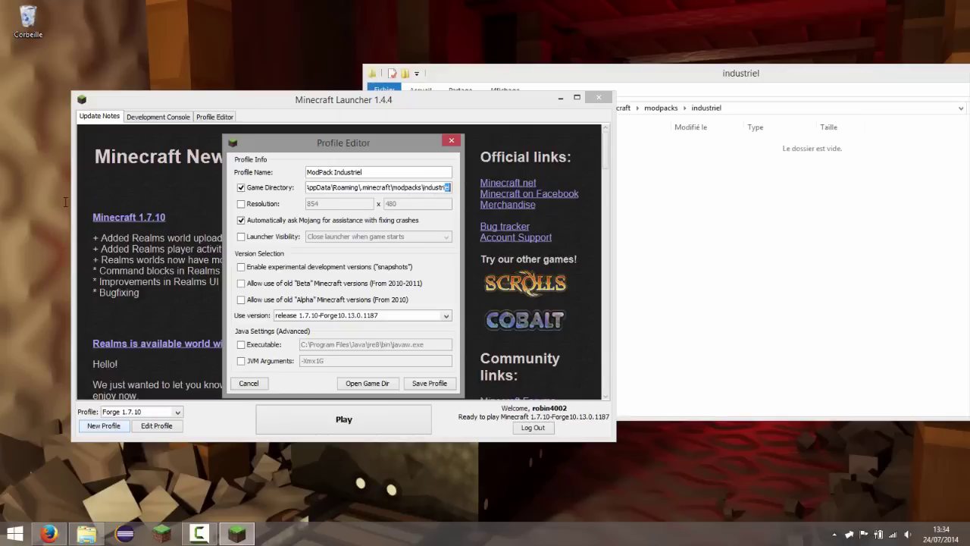
pyautogui.moveTo(324, 186); pyautogui.dragTo(286, 183)
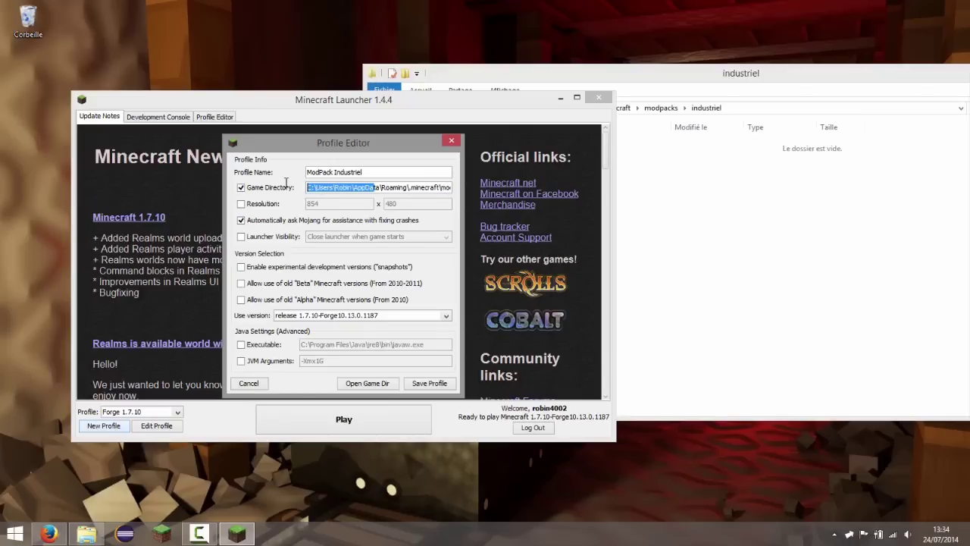
# Select release 1.7.10-Forge10.13.0.1187 as the profile's version and toggle the launcher visibility option
pyautogui.click(286, 317)
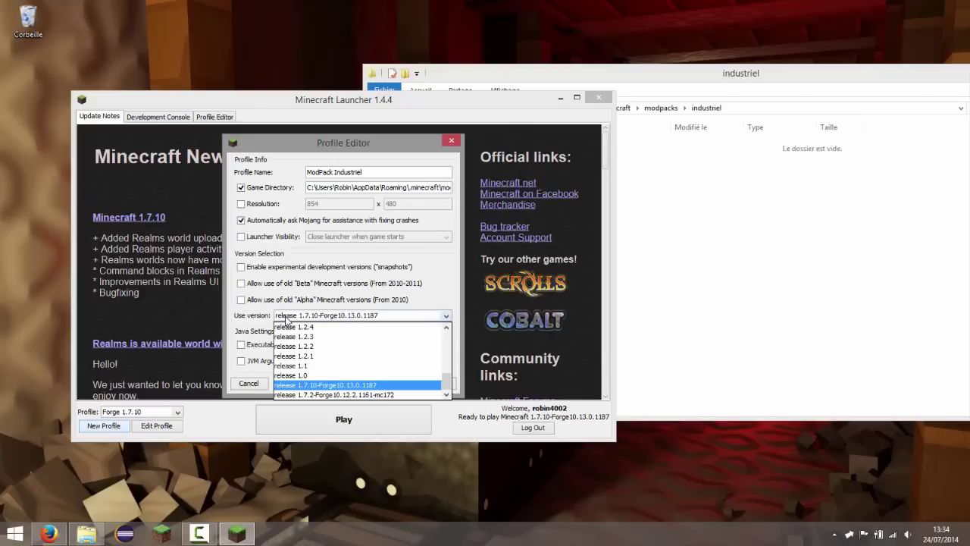
pyautogui.click(288, 317)
pyautogui.click(296, 319)
pyautogui.click(297, 319)
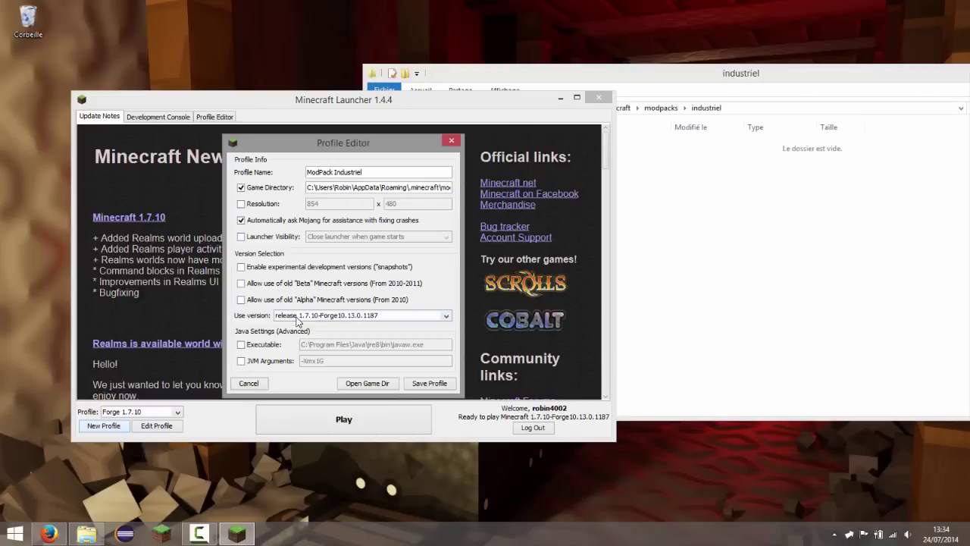
pyautogui.click(288, 316)
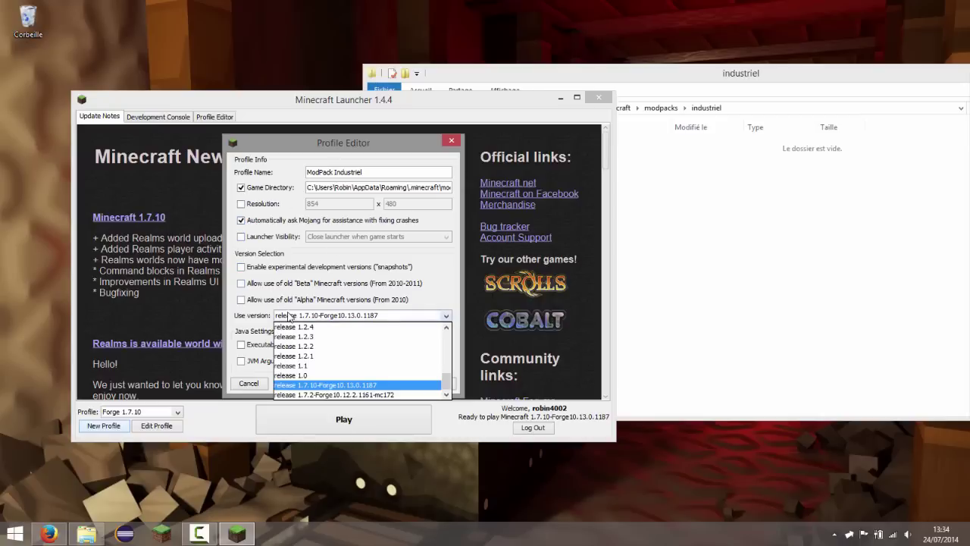
pyautogui.click(288, 316)
pyautogui.click(287, 316)
pyautogui.click(297, 386)
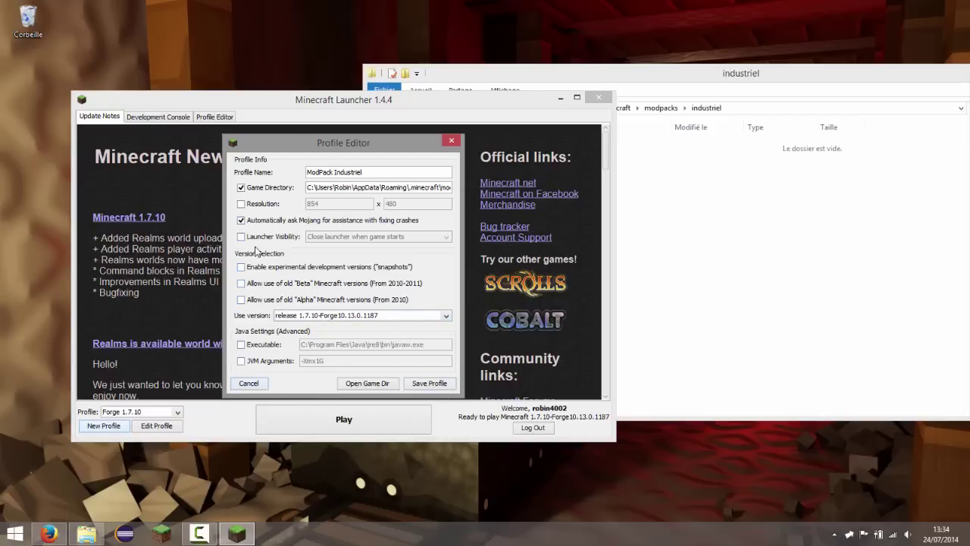
pyautogui.click(248, 240)
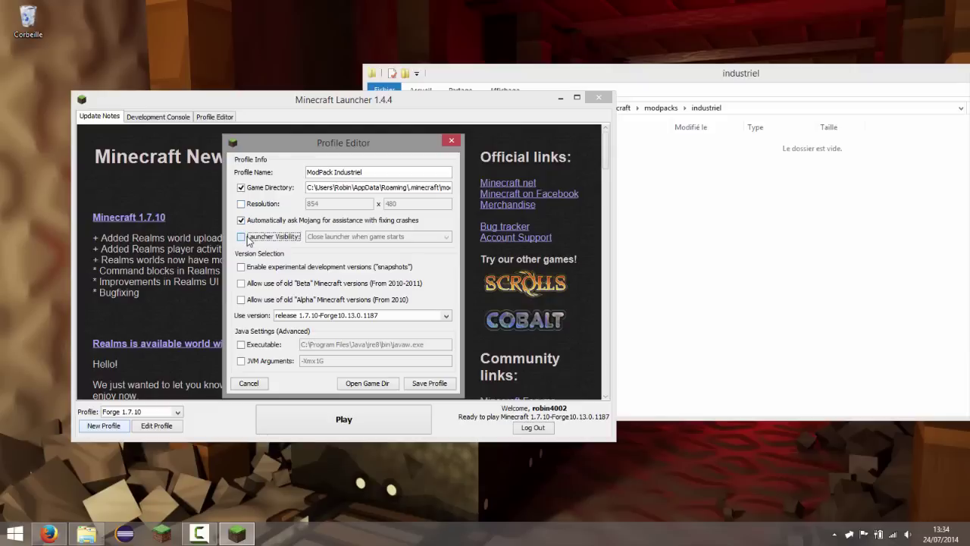